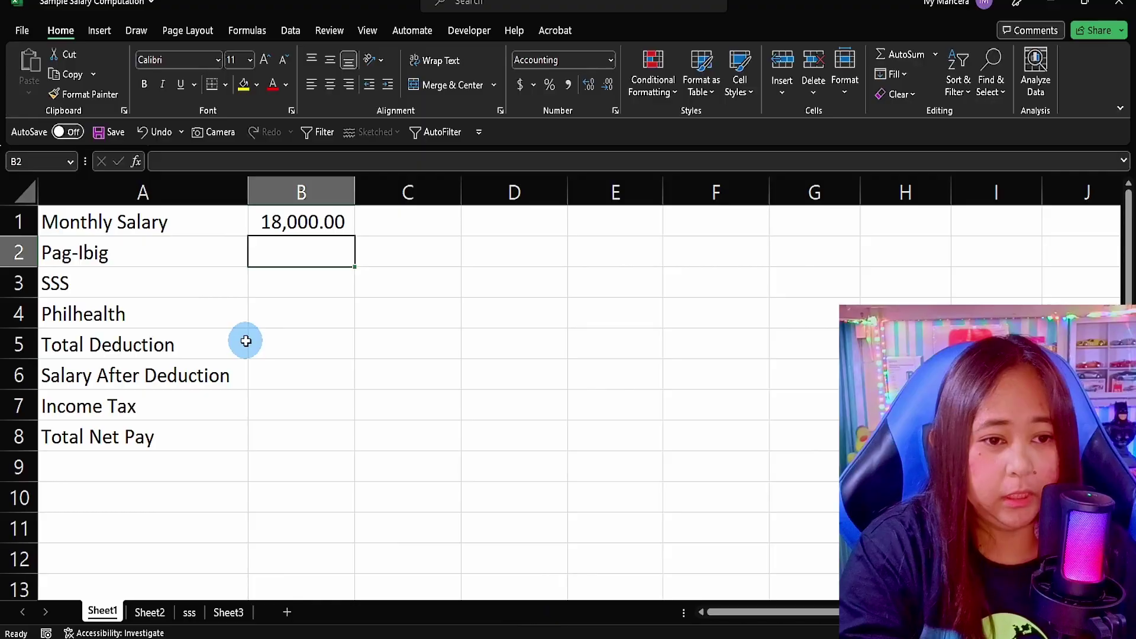
Point out the Total Deduction row on the payslip sheet with the 18,000.00 monthly salary
left_click(241, 337)
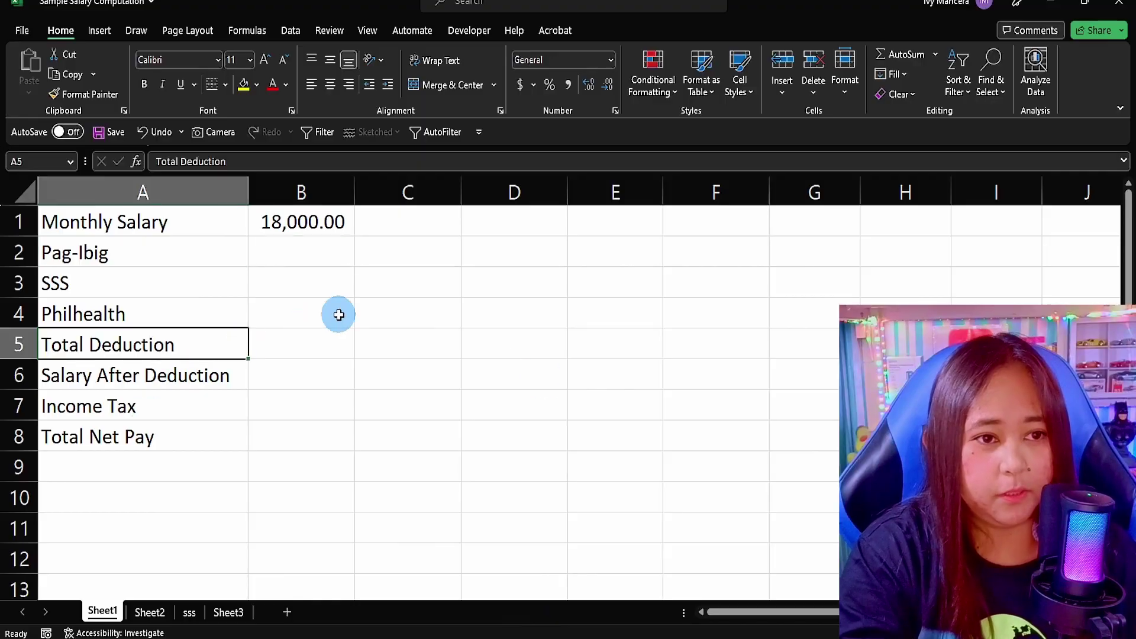
Highlight the 18,000.00 salary and Pag-Ibig, SSS, Philhealth rows, then bring up the SSS schedule PDF
left_click(140, 223)
left_click(282, 212)
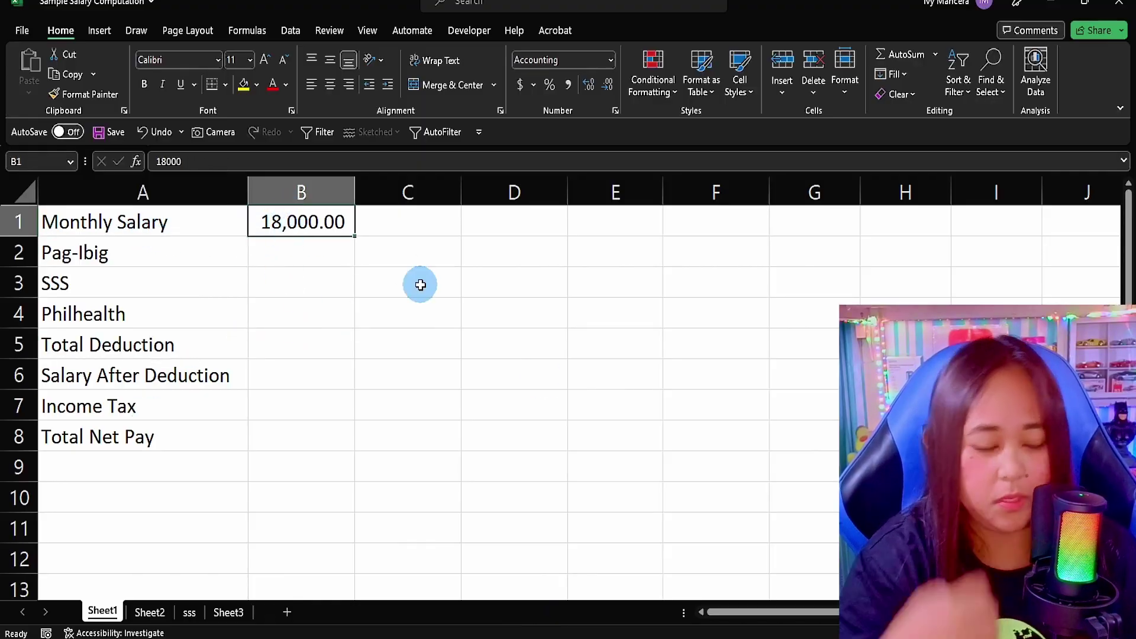
left_click_drag(117, 261, 109, 310)
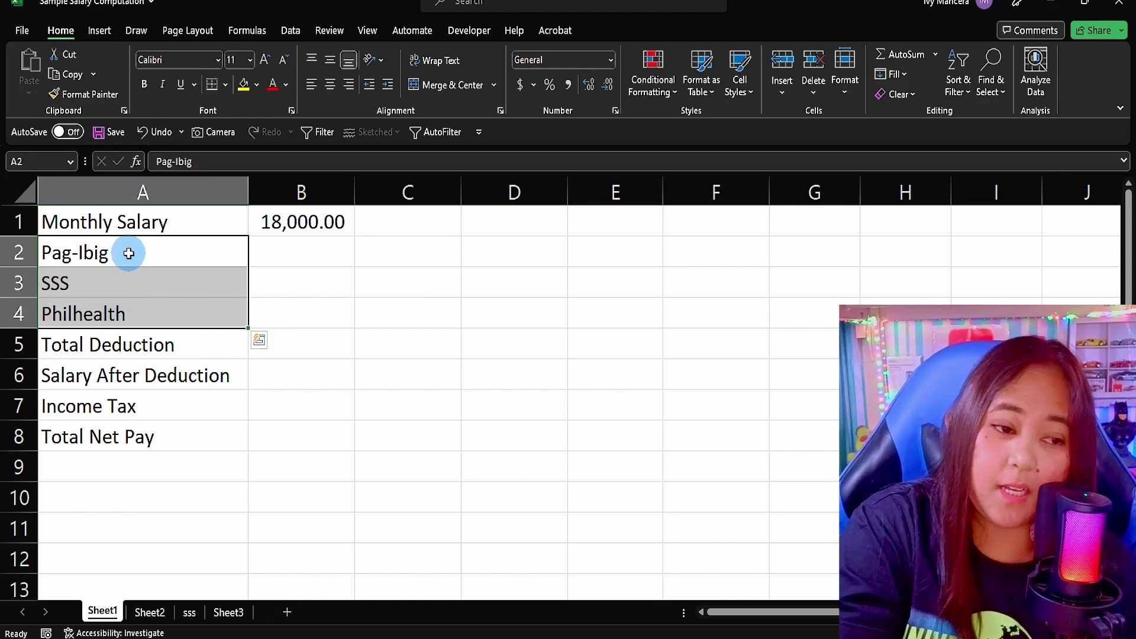
left_click(104, 305)
left_click(115, 253)
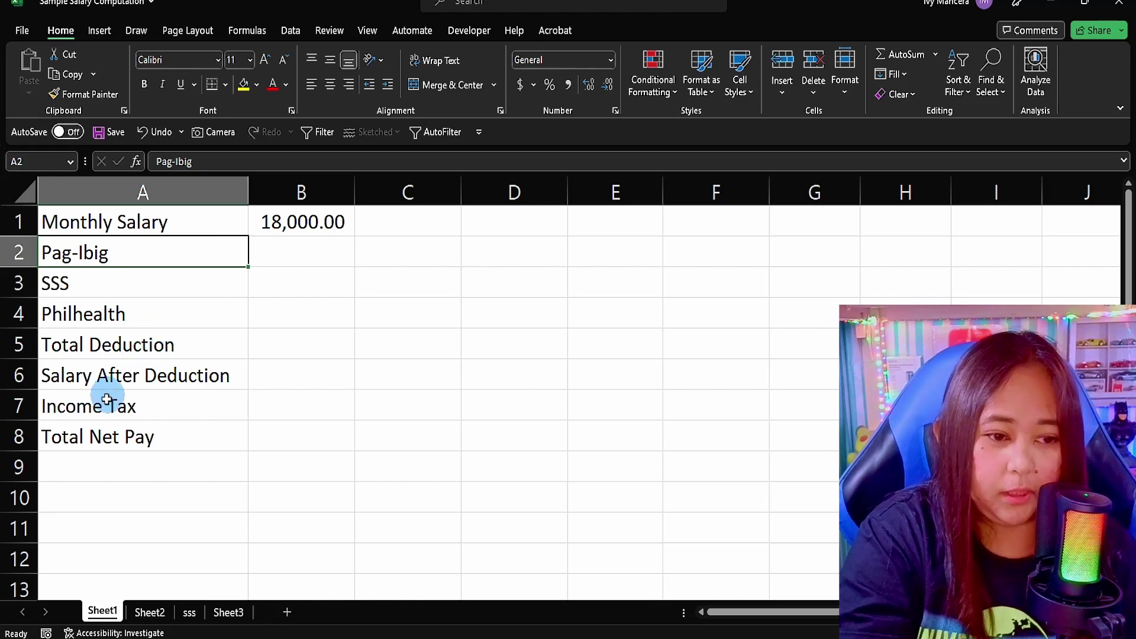
left_click(141, 407)
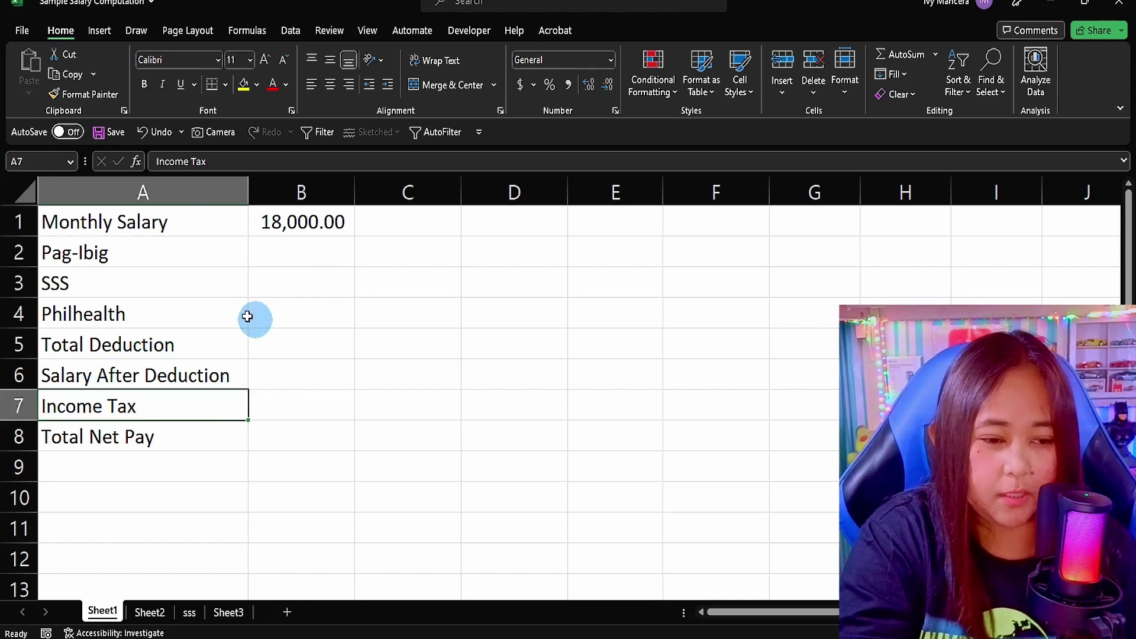
left_click_drag(80, 251, 171, 313)
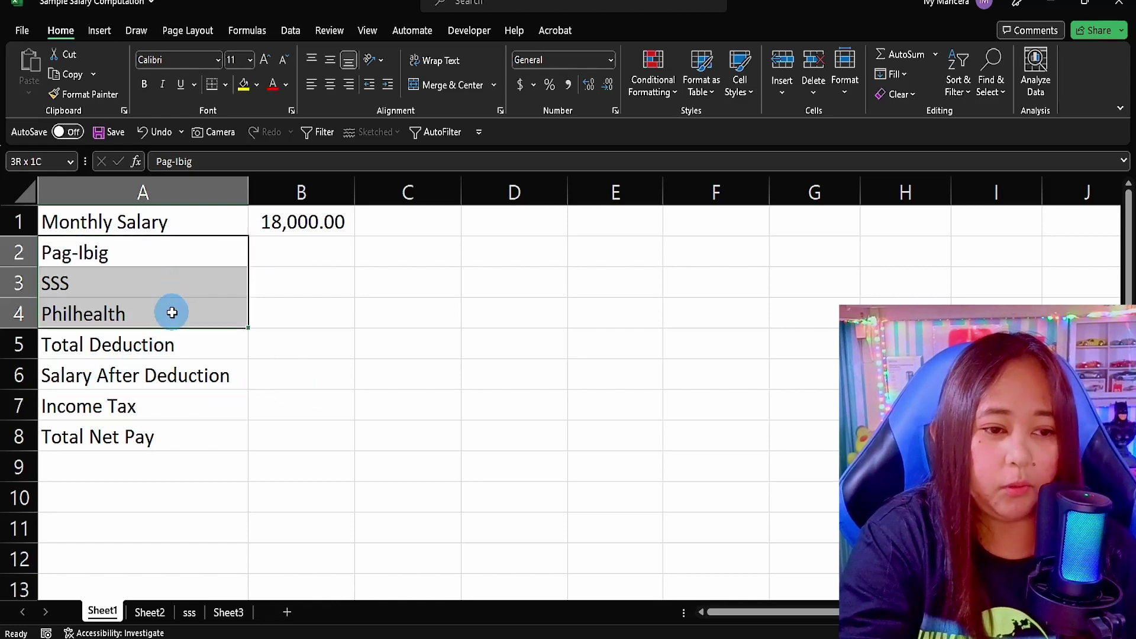
left_click_drag(112, 265, 160, 312)
left_click(151, 300)
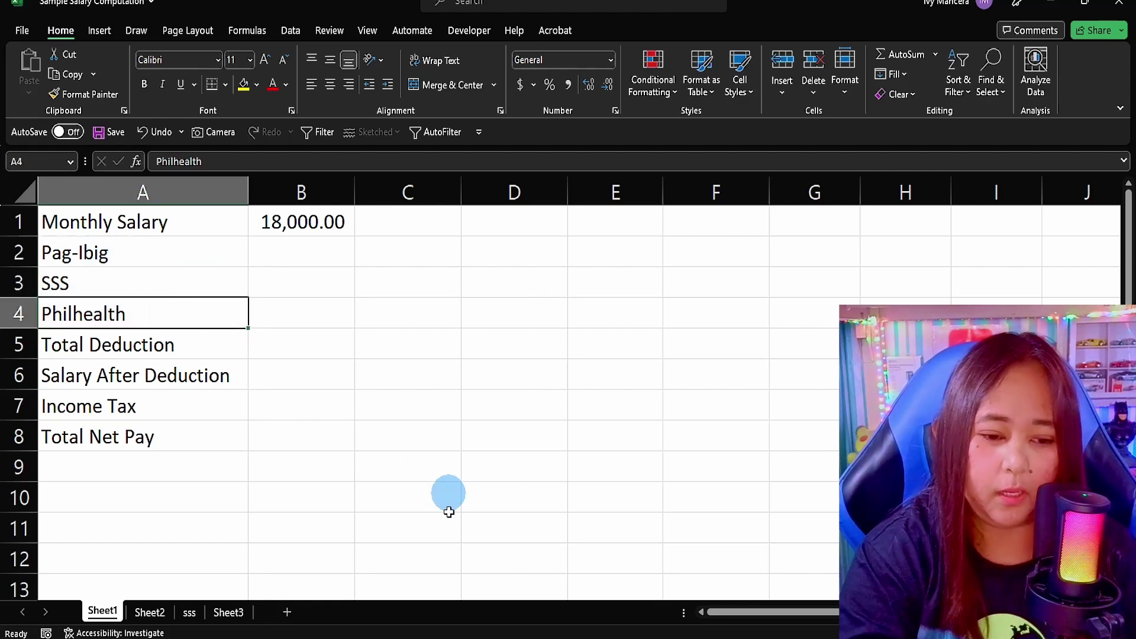
left_click(407, 630)
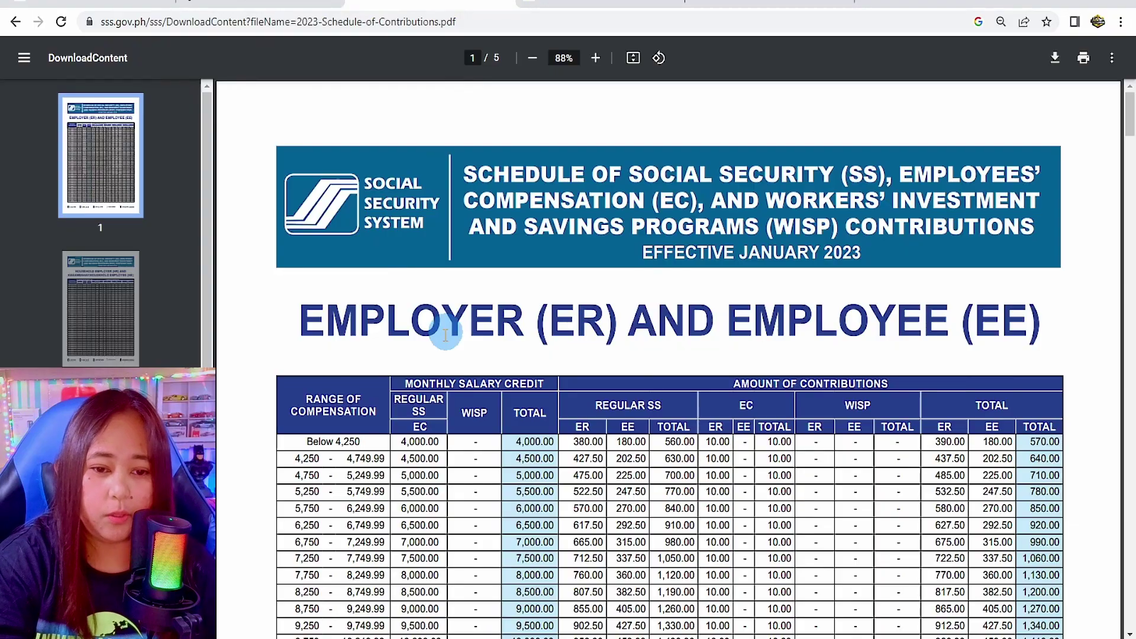
Review the SSS schedule, the PhilHealth contribution table and the BIR withholding tax page
scroll(754, 367, "down", 2)
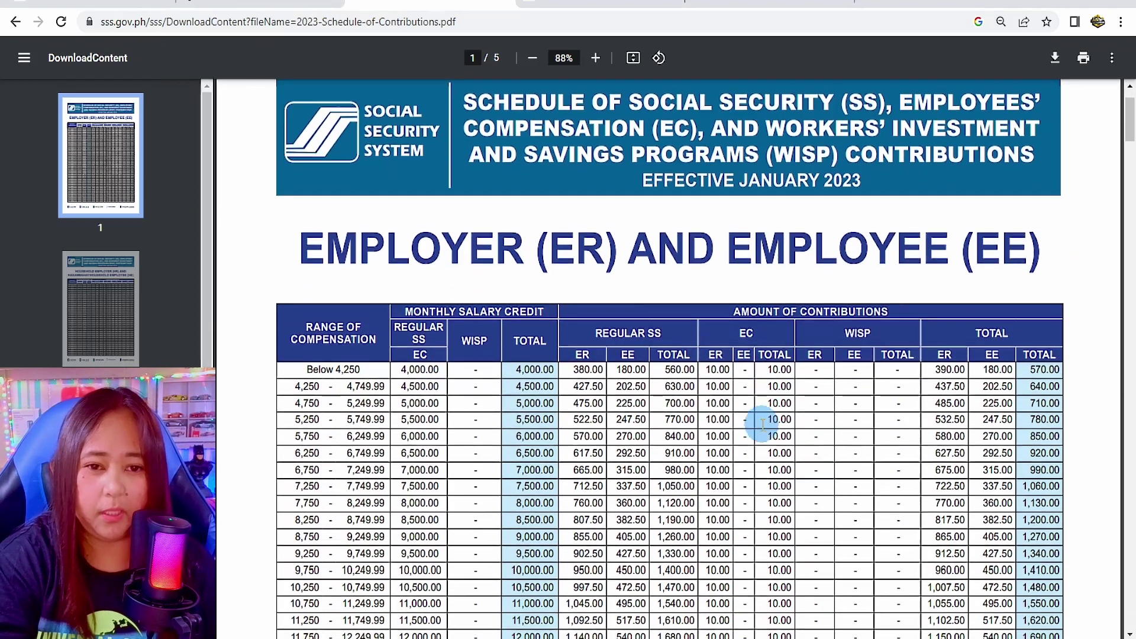
scroll(750, 422, "up", 1)
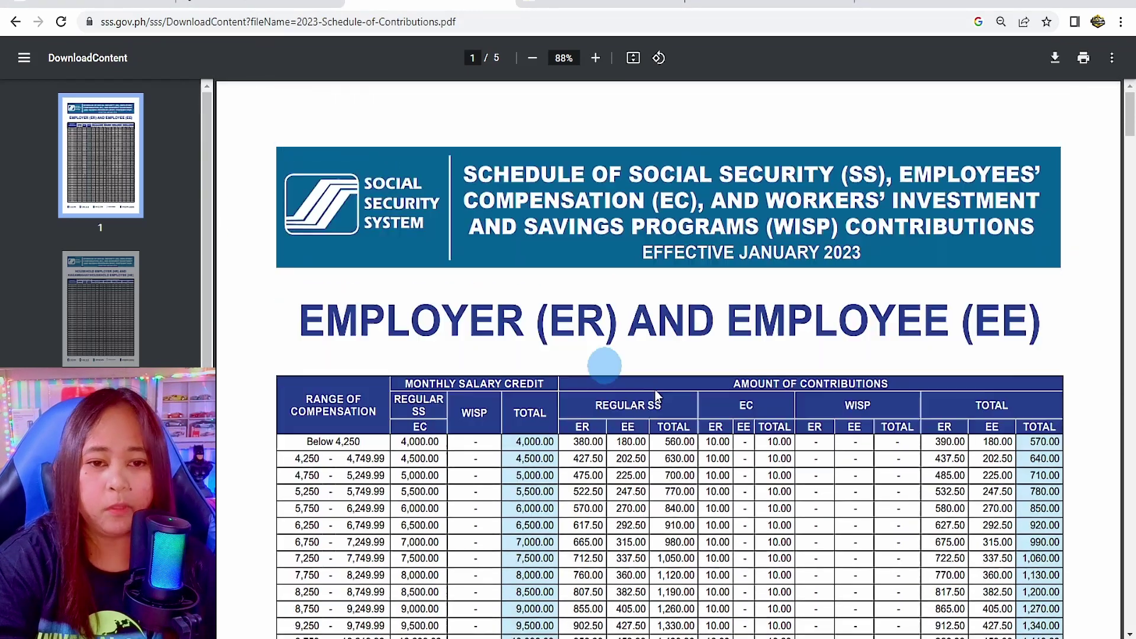
scroll(748, 429, "down", 4)
scroll(750, 441, "down", 2)
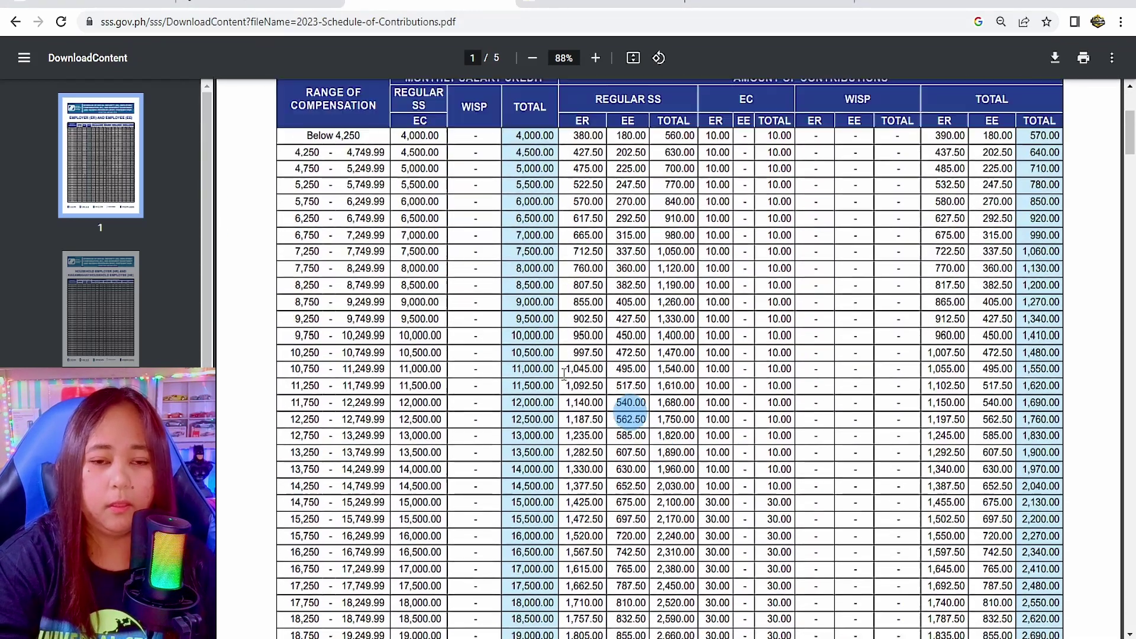
scroll(591, 278, "up", 6)
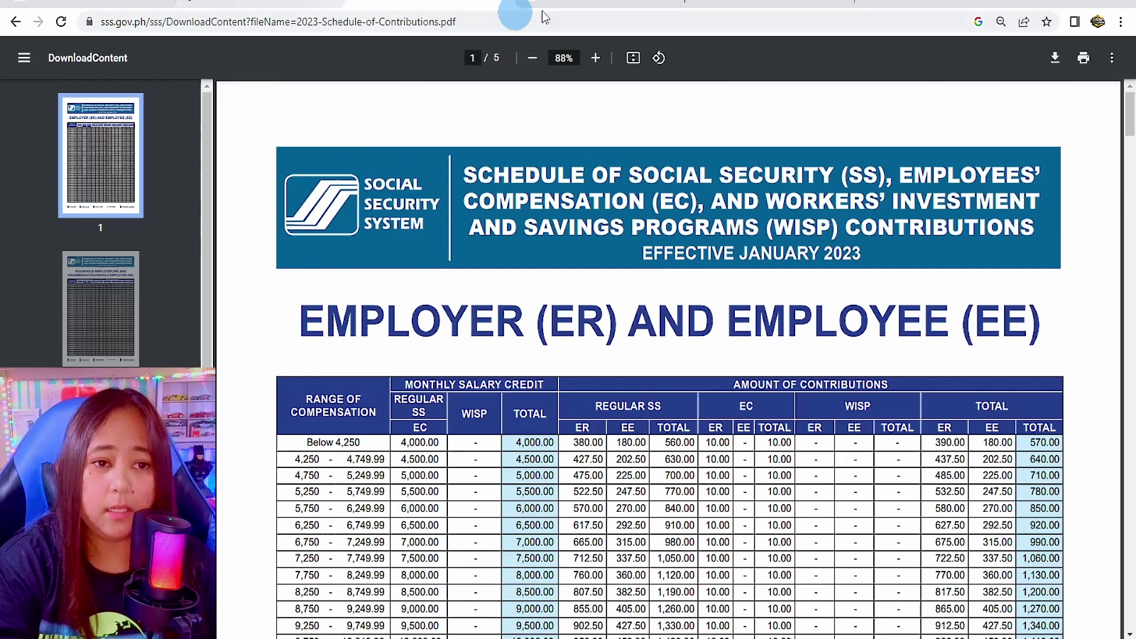
left_click(567, 4)
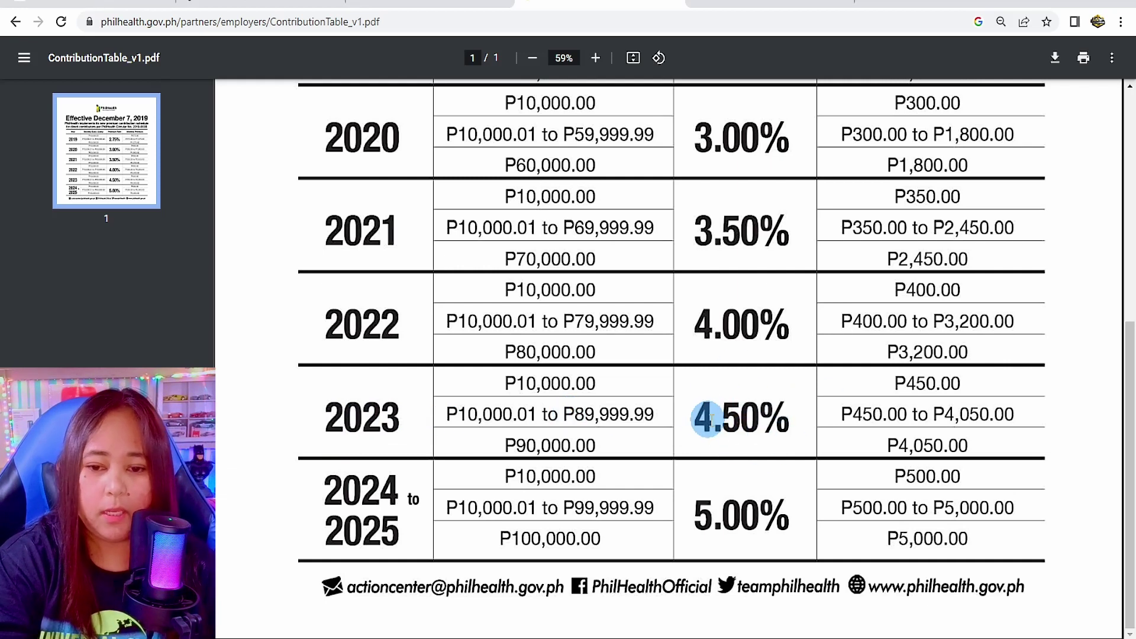
left_click(273, 3)
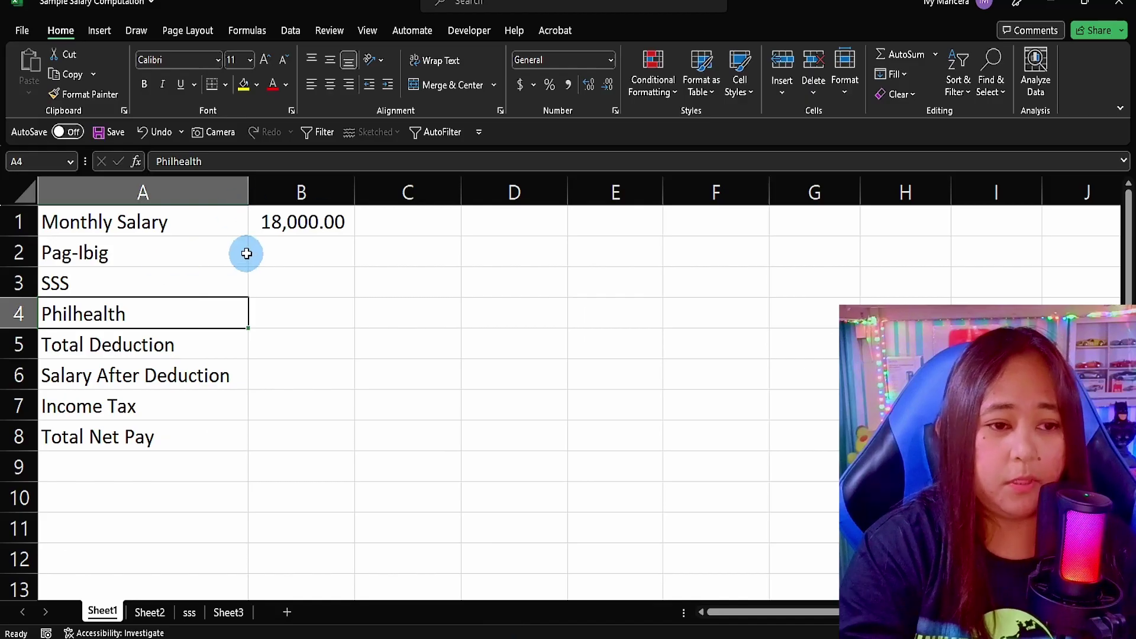
Enter 100 as the Pag-Ibig deduction in B2
left_click(254, 251)
left_click(296, 222)
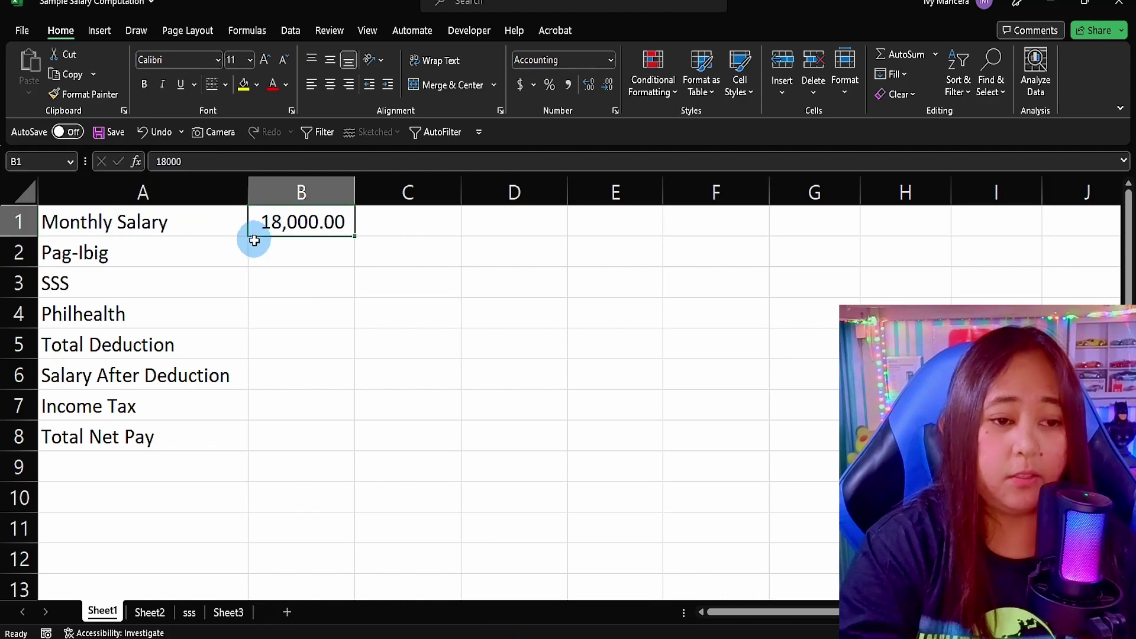
left_click(92, 251)
left_click(296, 256)
type("1")
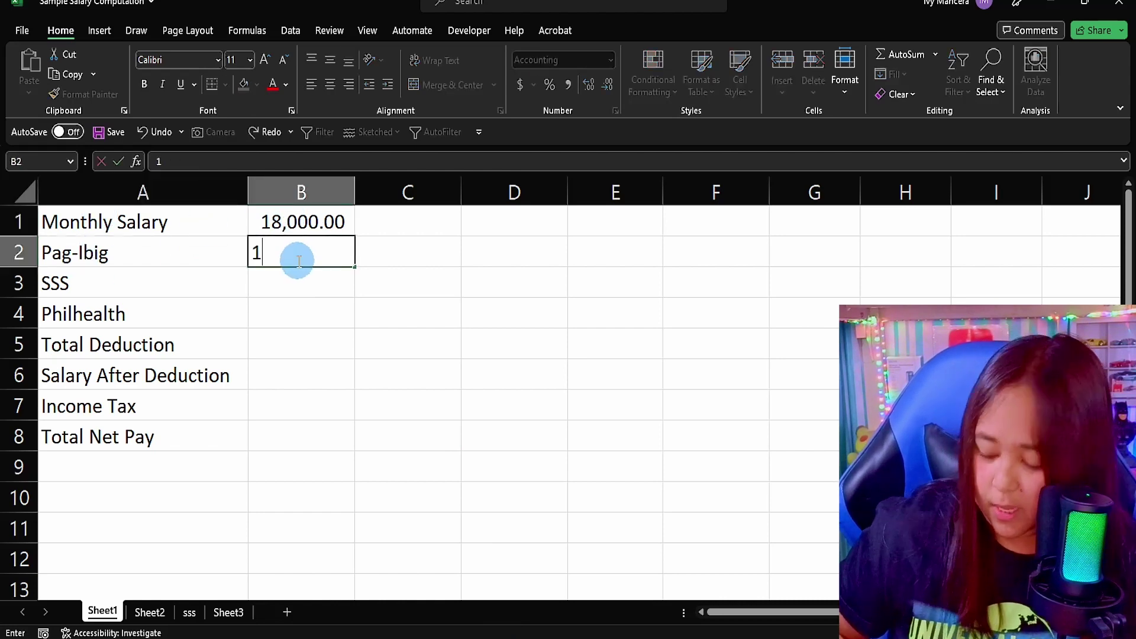
type("00")
key("Return")
Select the SSS row and salary, then bring the SSS contribution schedule back up
left_click(180, 290)
left_click(294, 223)
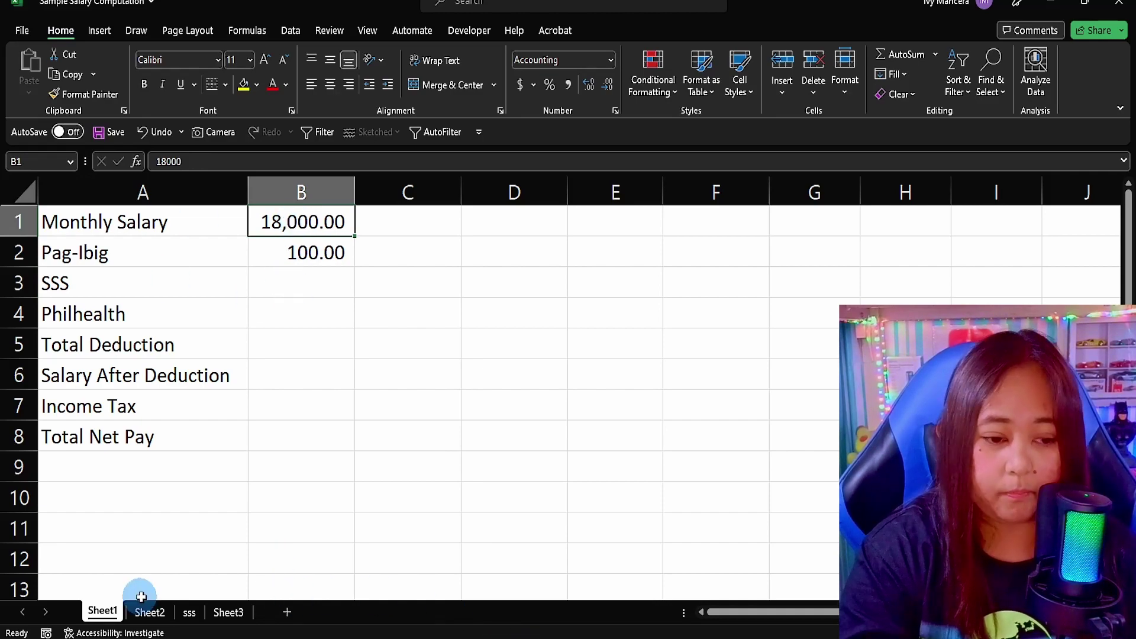
left_click(189, 612)
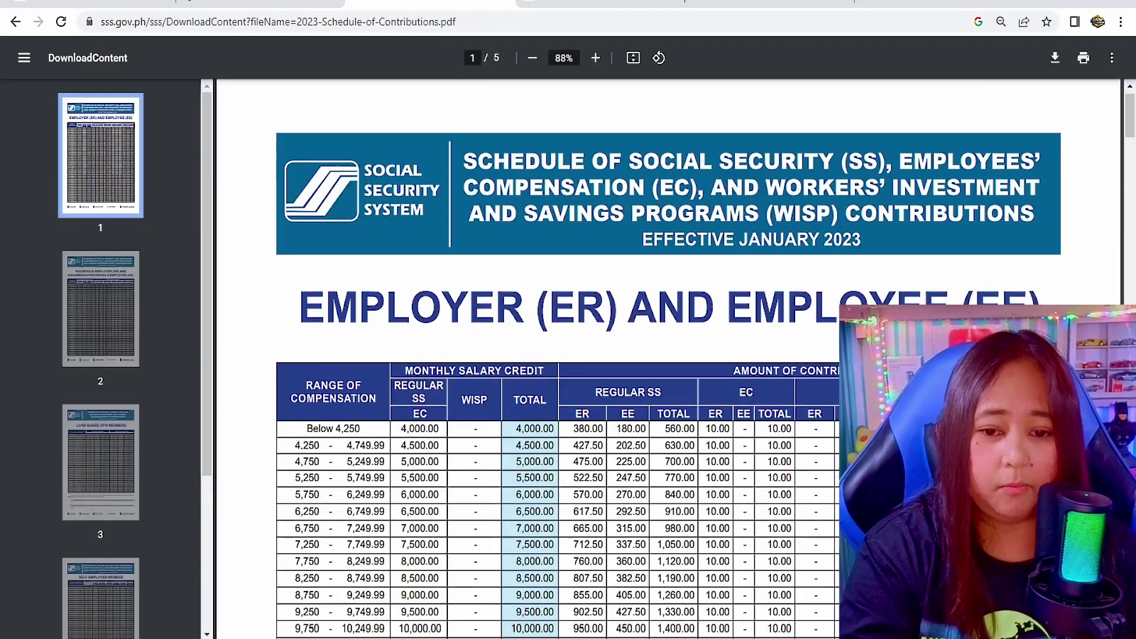
Scroll the SSS schedule down to show the salary brackets up to about 28,000
scroll(778, 457, "down", 5)
scroll(779, 457, "down", 3)
scroll(628, 503, "down", 3)
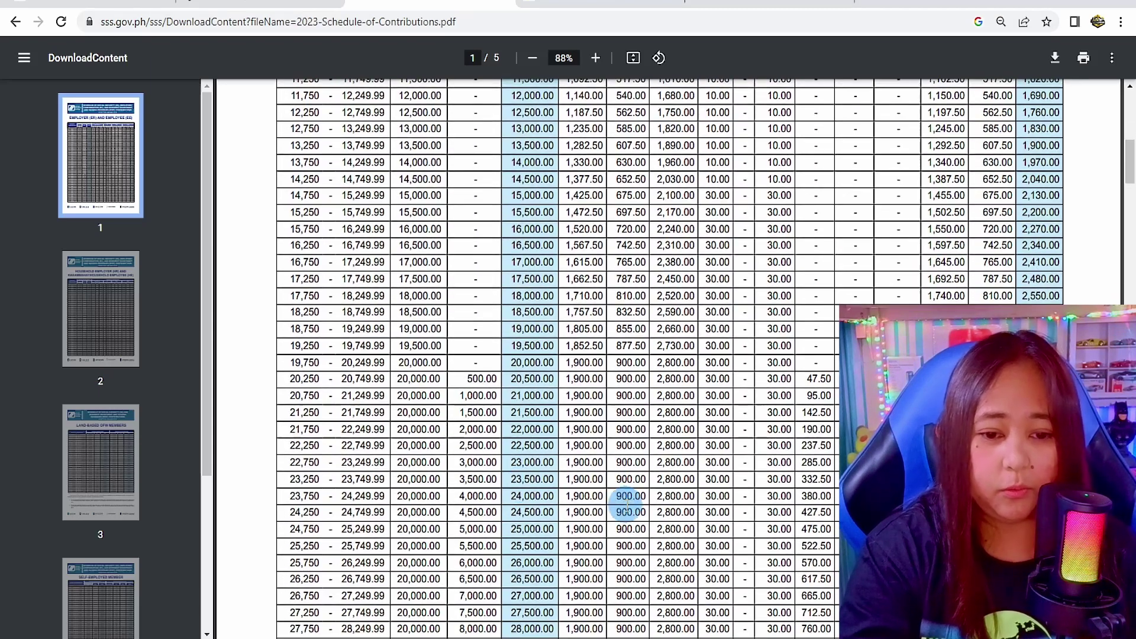
scroll(519, 507, "down", 1)
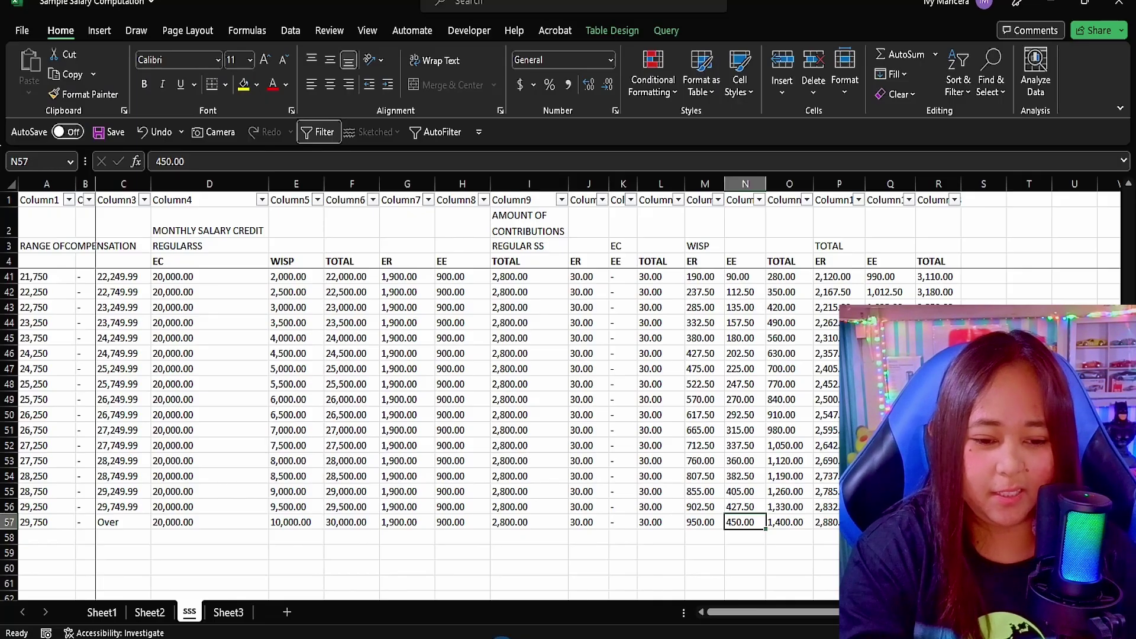
Highlight the 18,000 bracket row 33 in yellow on the sss sheet
scroll(100, 461, "up", 1)
scroll(86, 344, "up", 2)
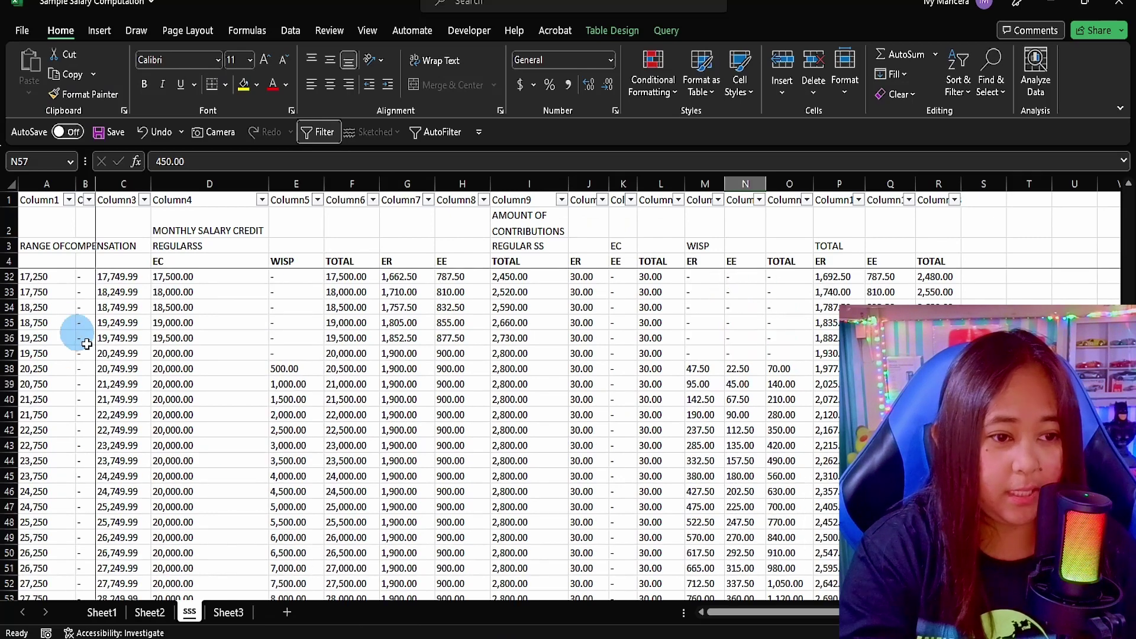
scroll(76, 341, "up", 1)
left_click_drag(56, 338, 117, 349)
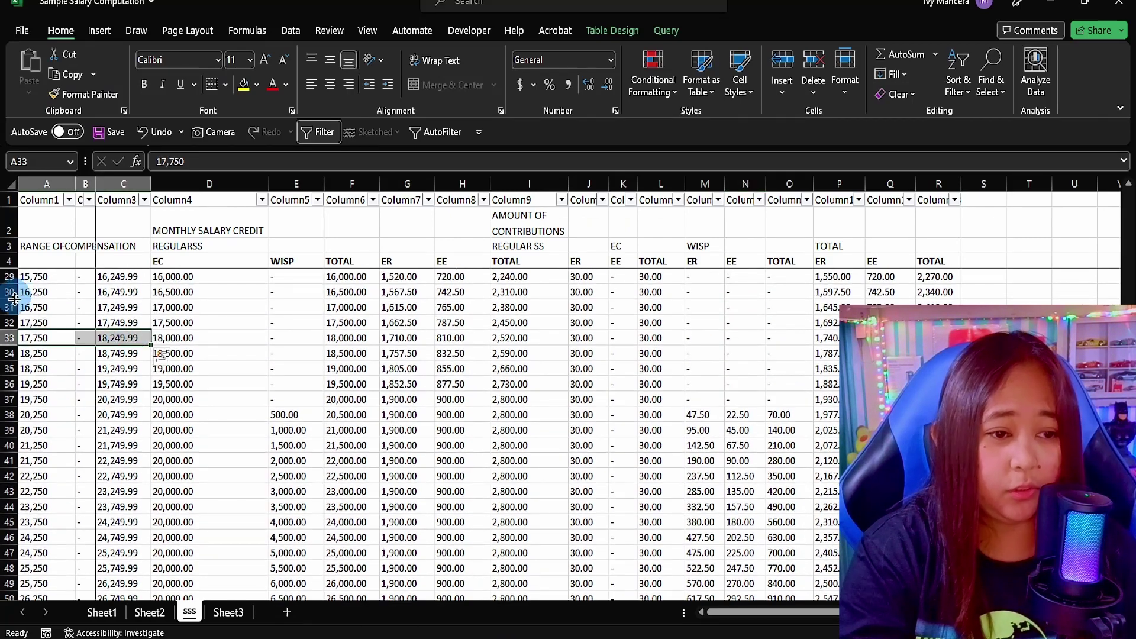
left_click(8, 337)
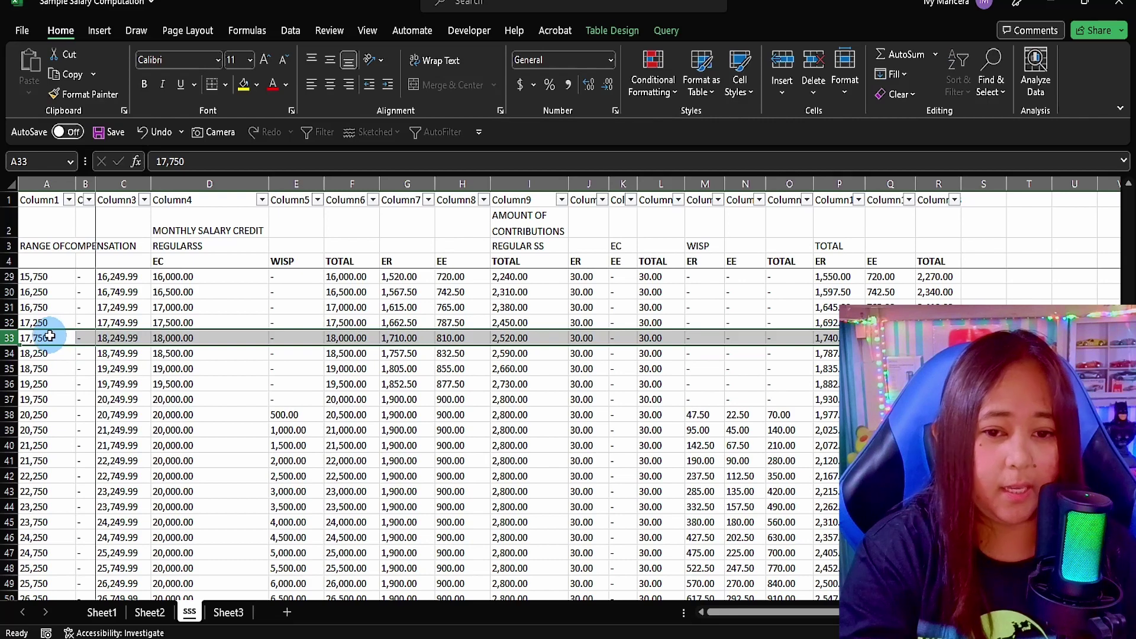
left_click(244, 85)
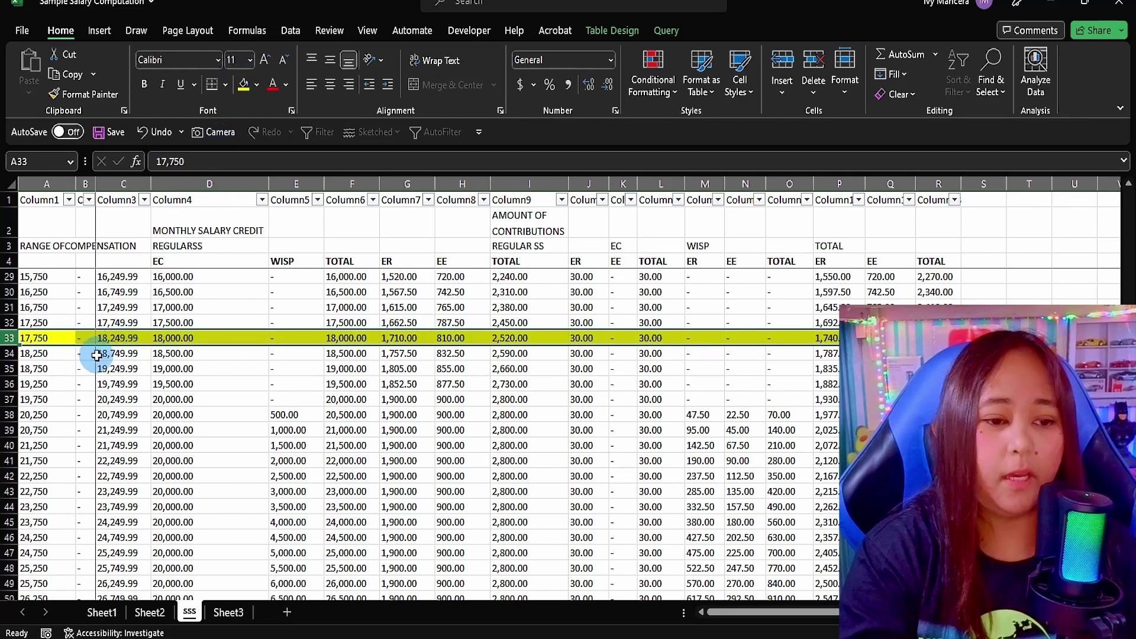
Shade column H, the EE contributions, green
left_click(401, 262)
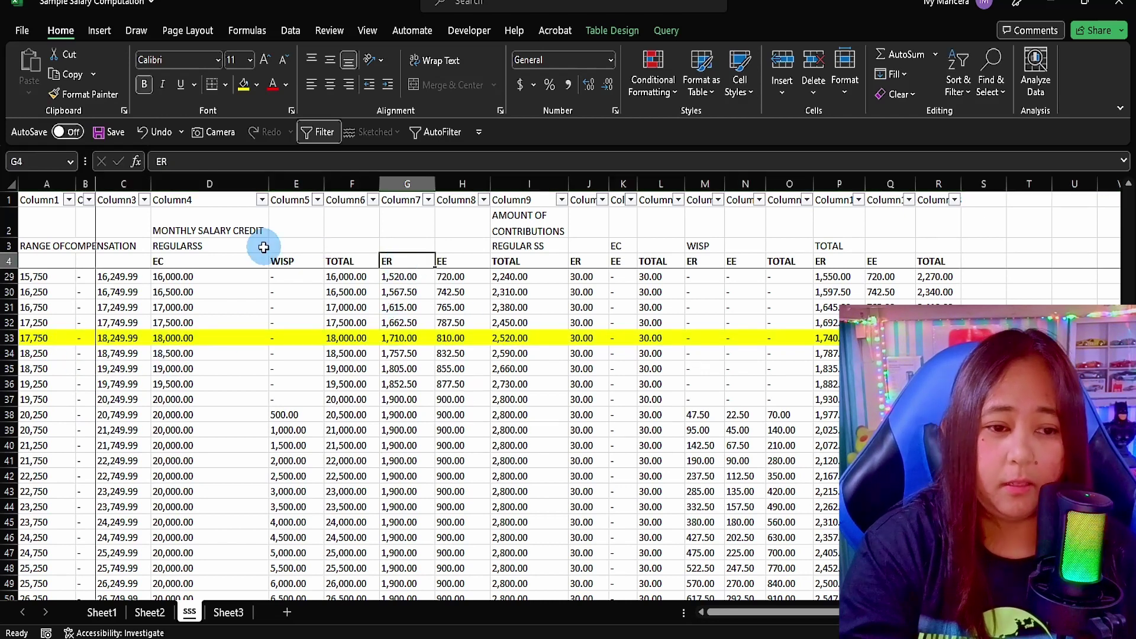
left_click(286, 264)
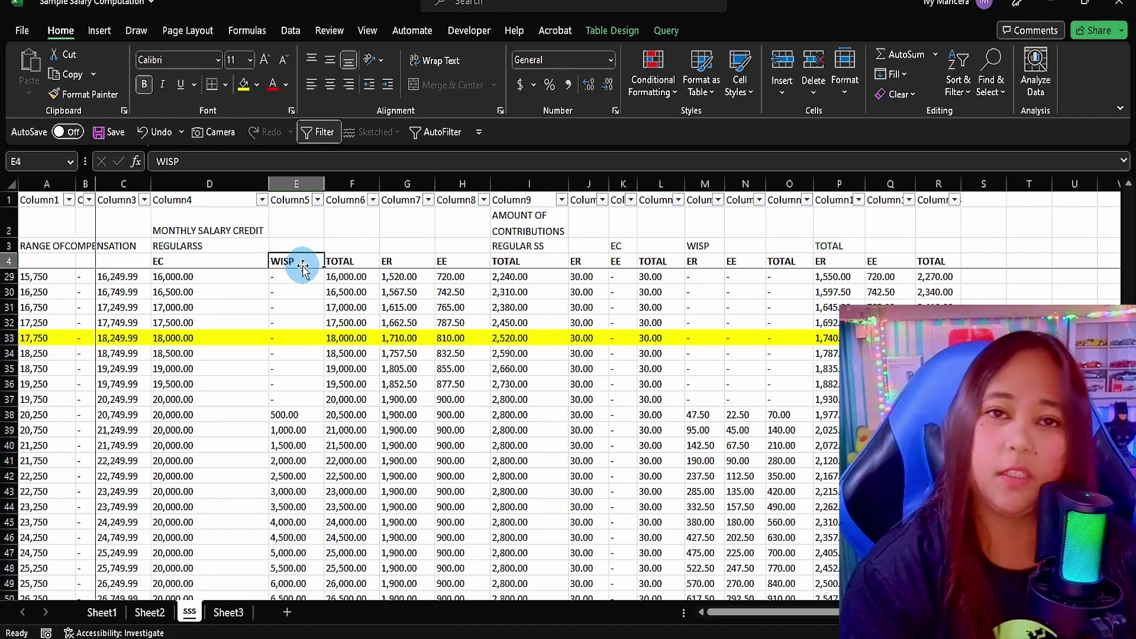
left_click(402, 262)
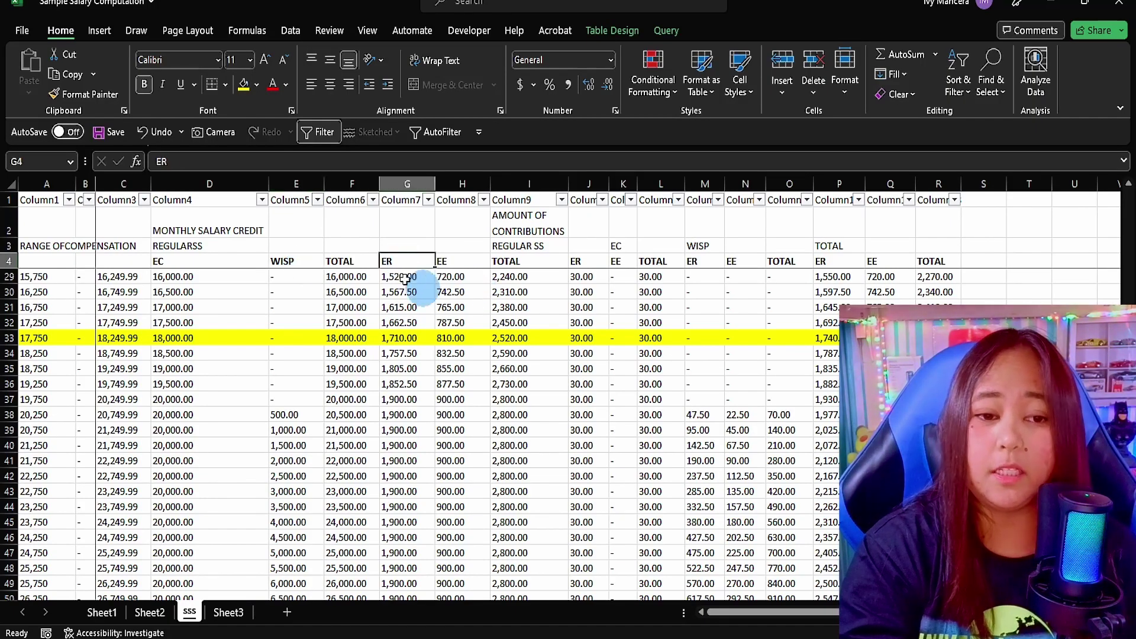
left_click(445, 259)
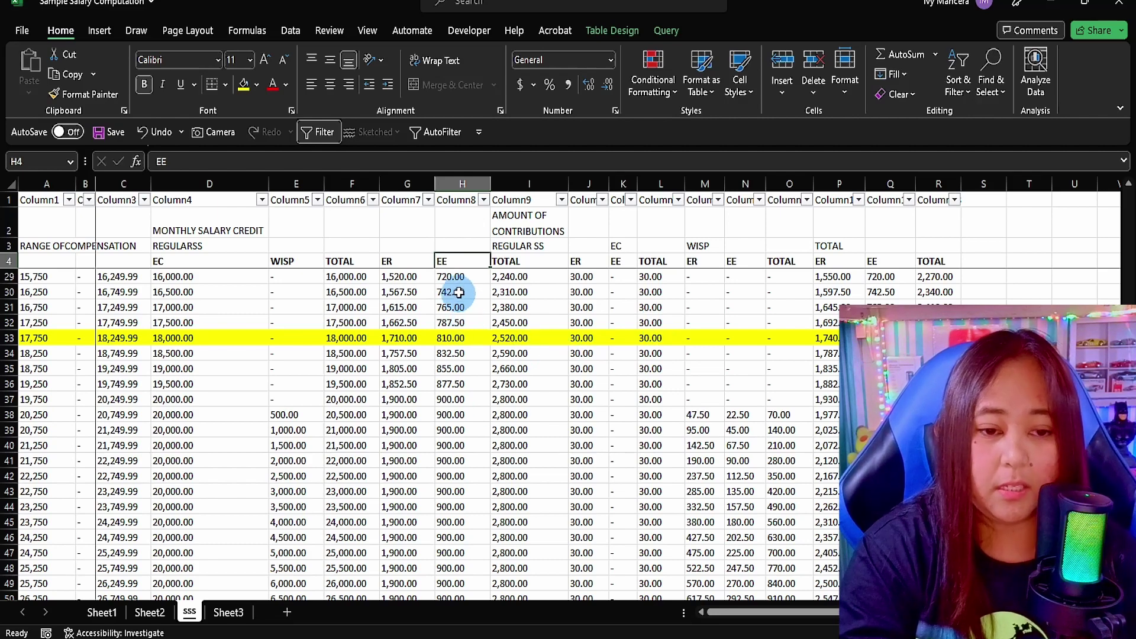
left_click(462, 183)
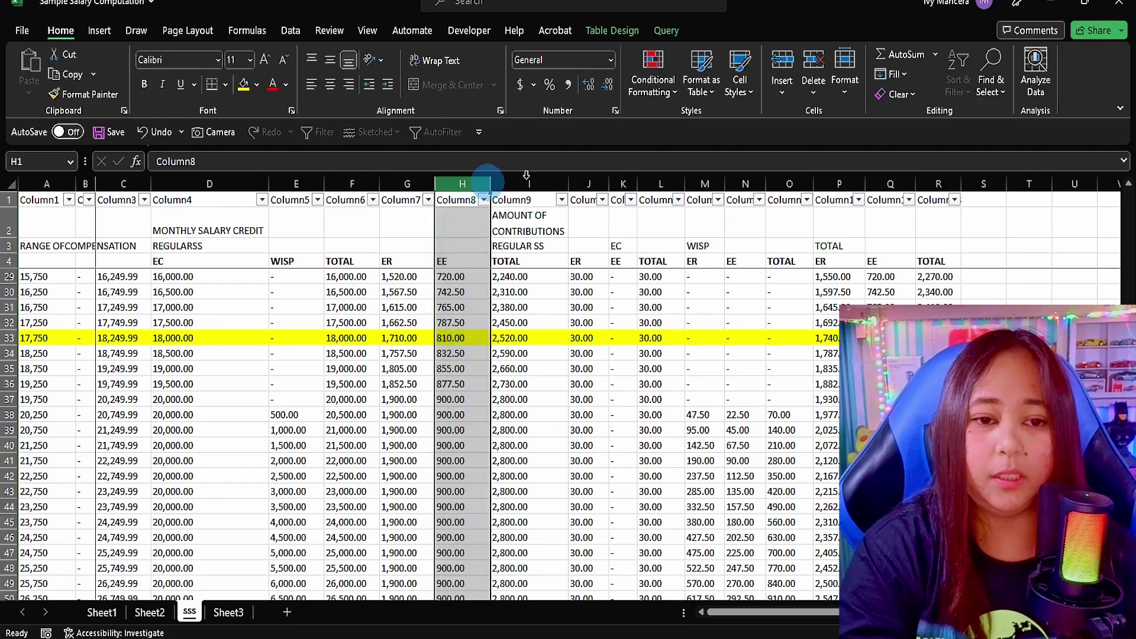
left_click(257, 84)
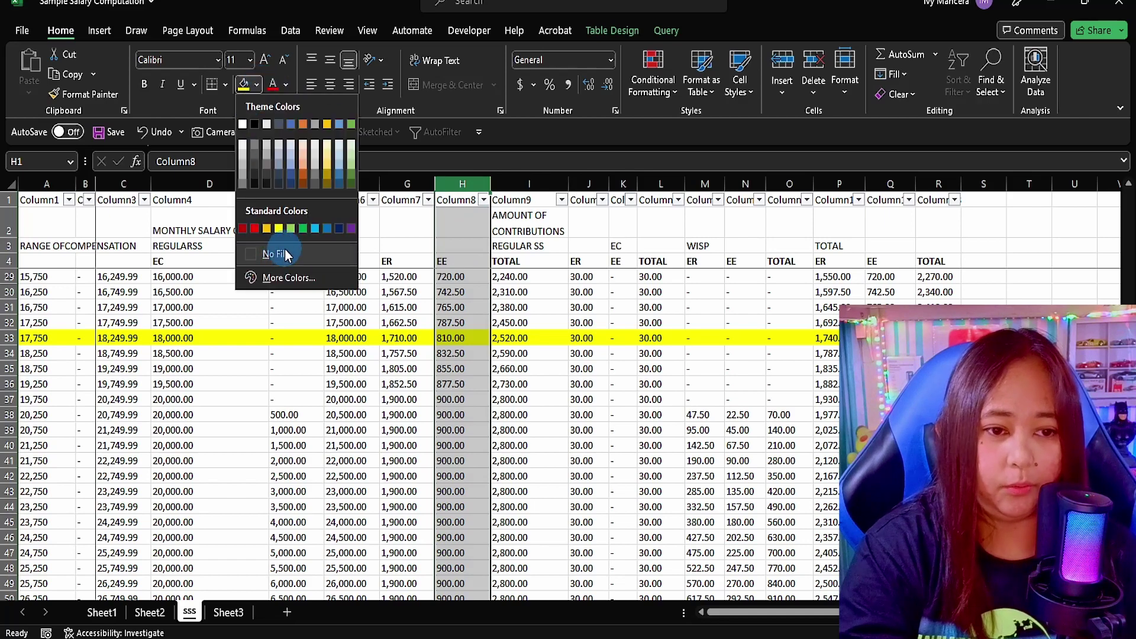
left_click(291, 229)
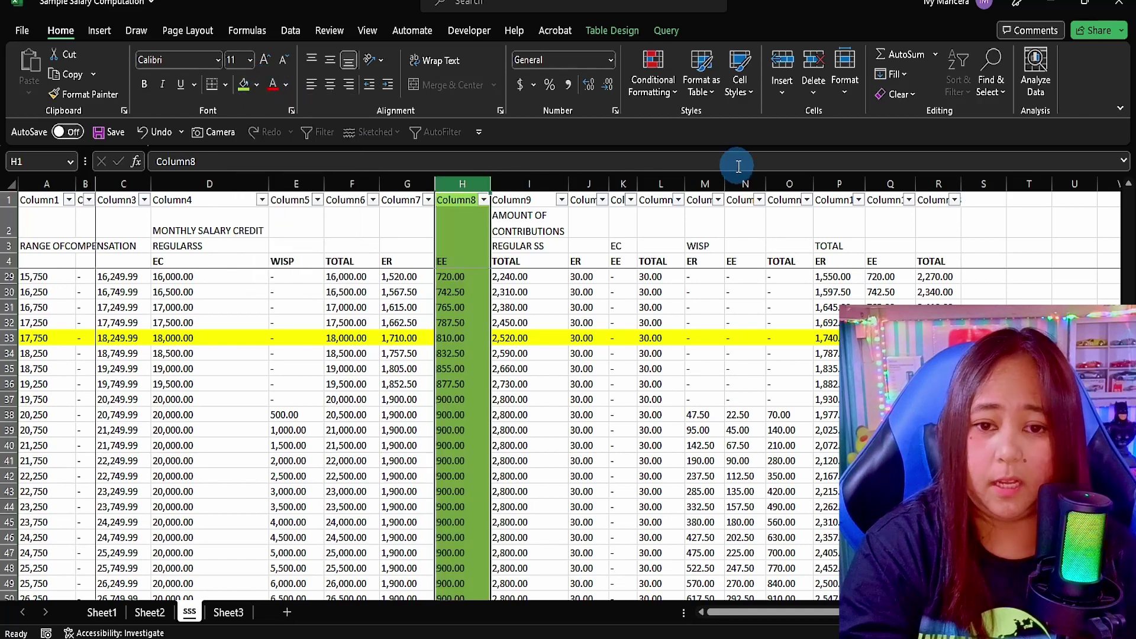
Shade employee-share column N green and confirm the bracket's 810.00 employee contribution
left_click(745, 184)
left_click(241, 87)
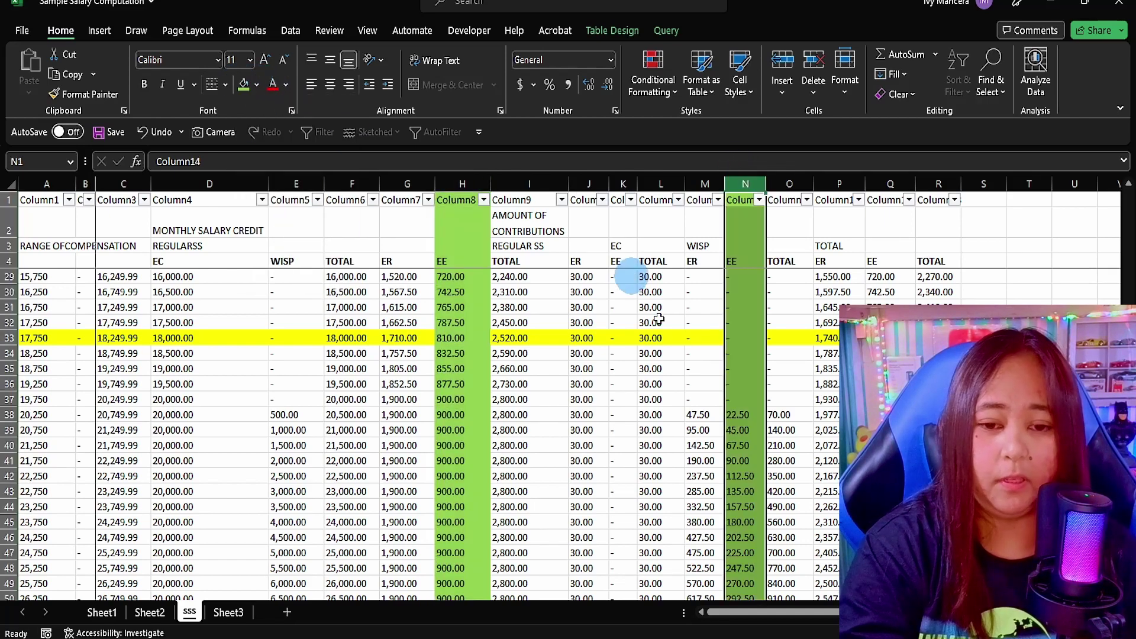
left_click_drag(41, 337, 787, 338)
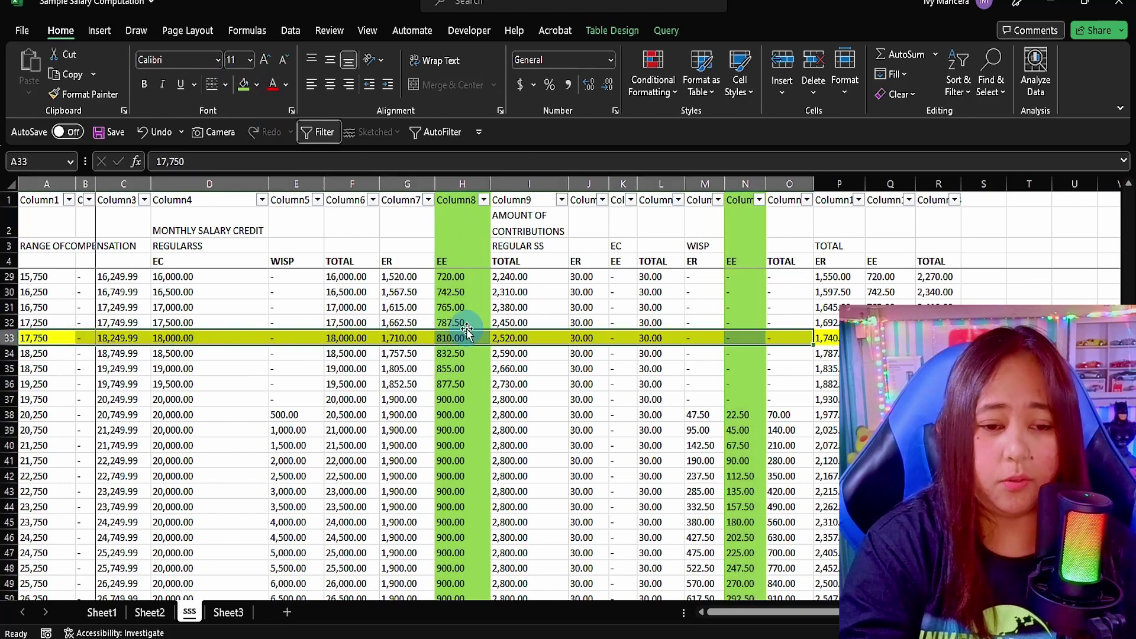
left_click(468, 338)
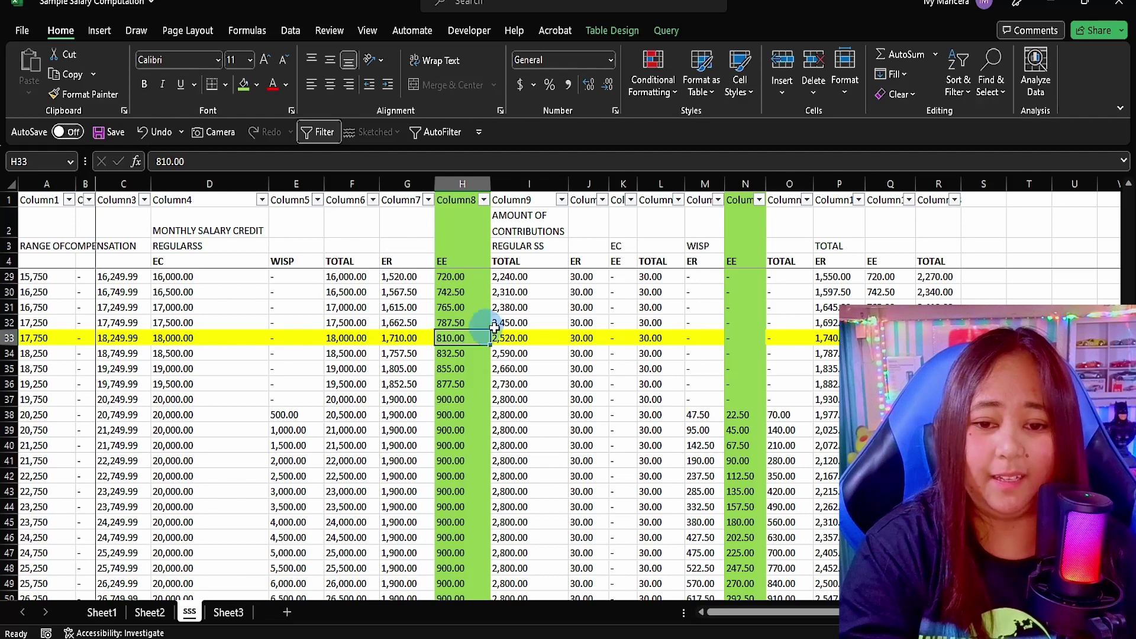
left_click(744, 336)
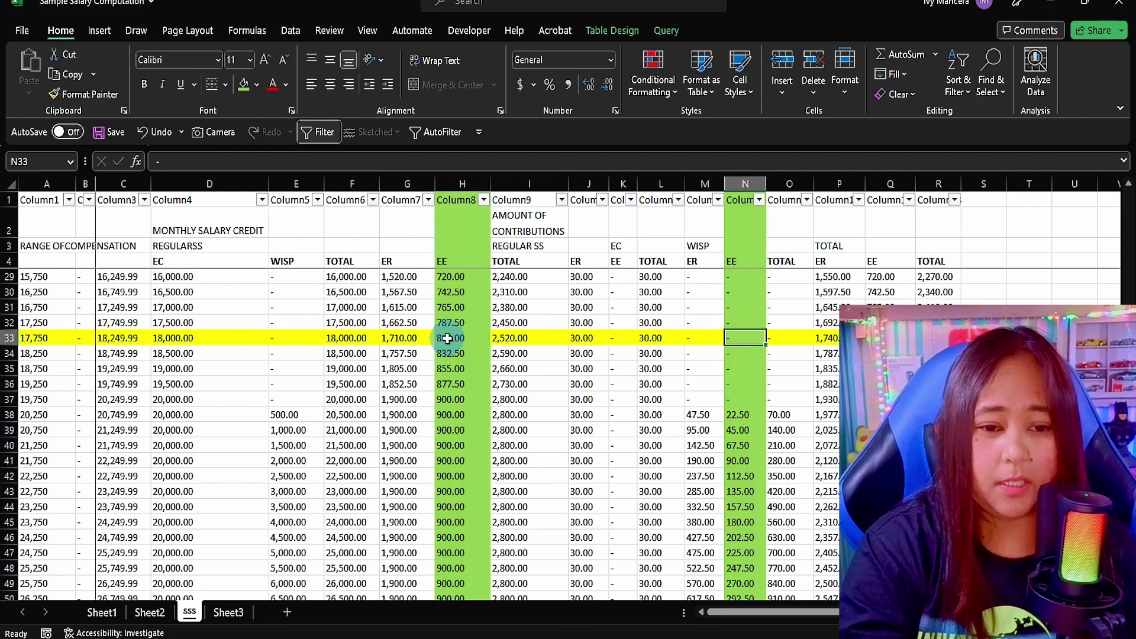
left_click_drag(447, 338, 834, 335)
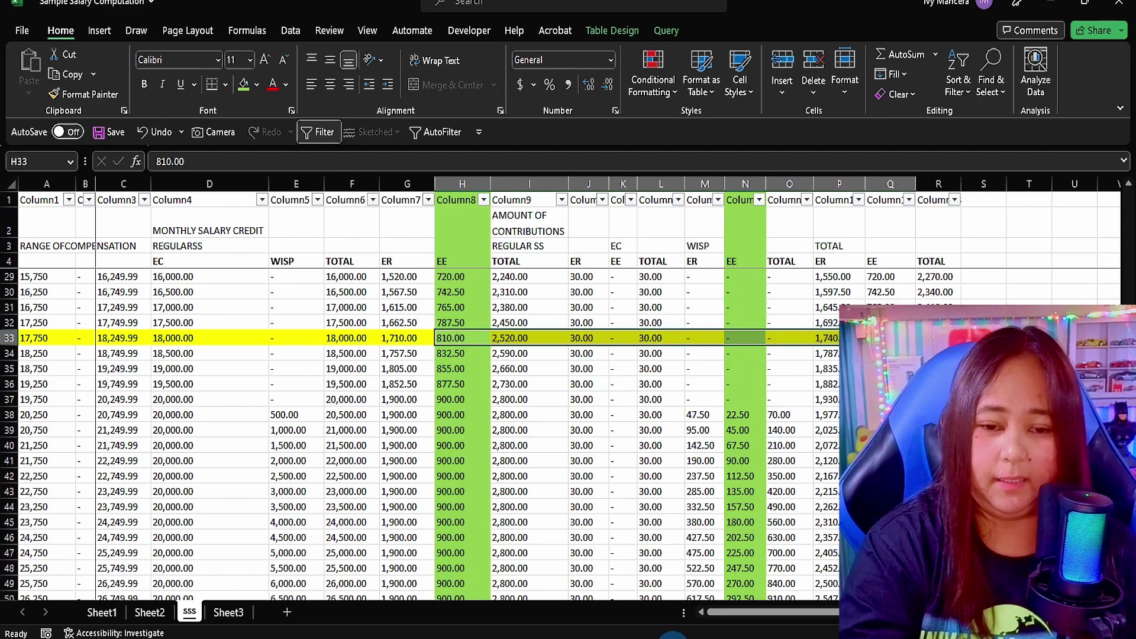
key("ctrl+Page_Up")
key("ctrl+Page_Up")
Enter 810 as the SSS deduction in B3
left_click(277, 281)
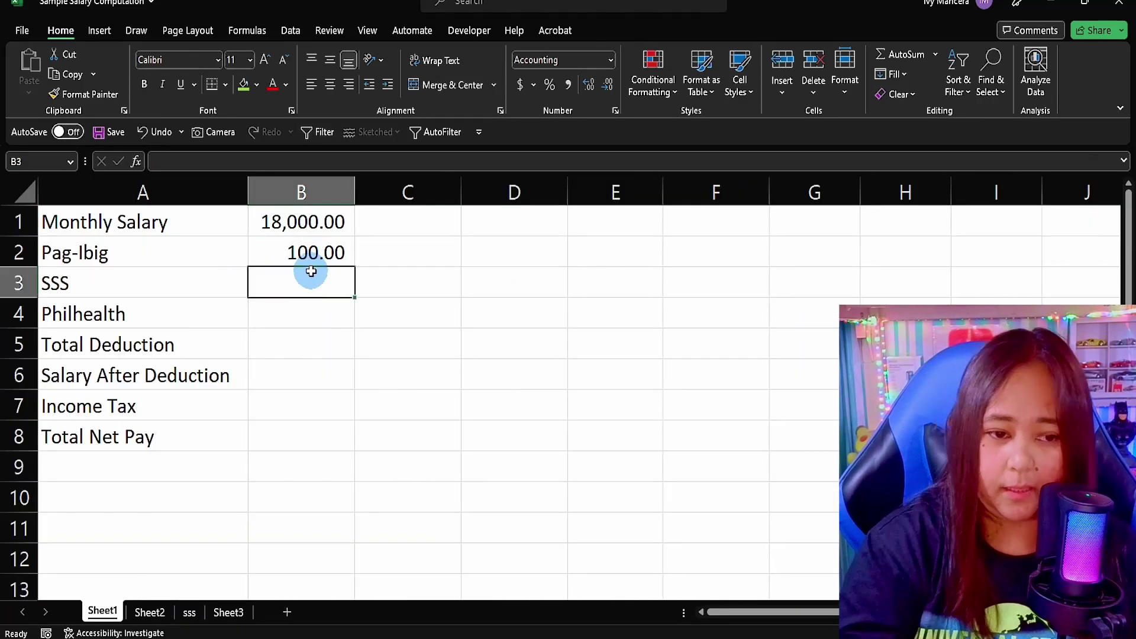
type("810")
key("Return")
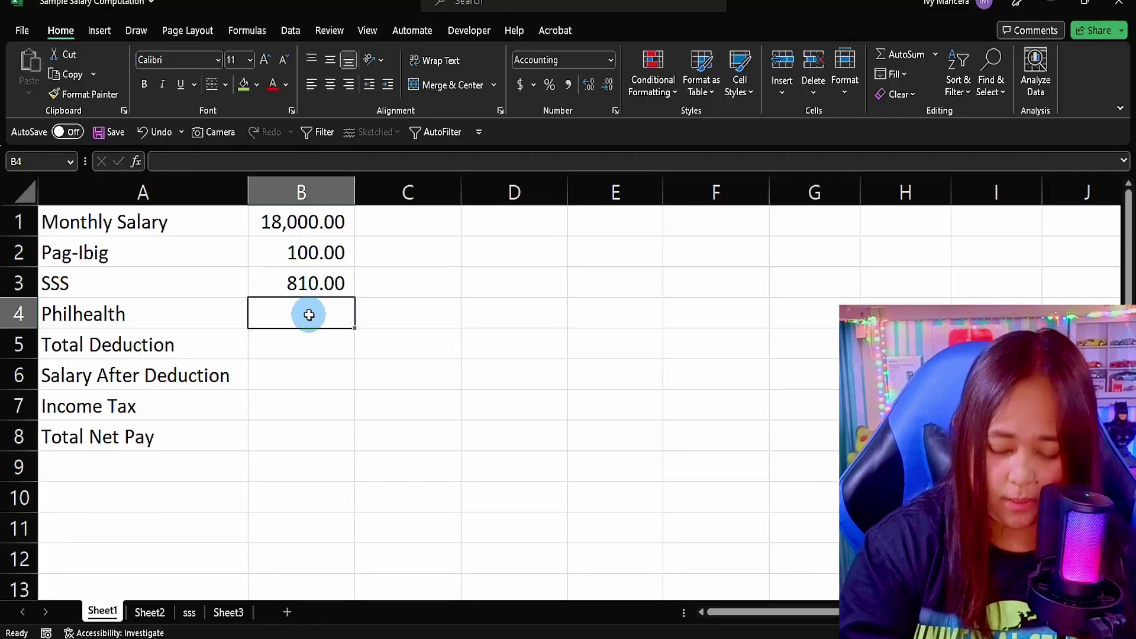
Compute Philhealth in B4 as =(B1*4.5%)/2, giving 405.00
type("=(")
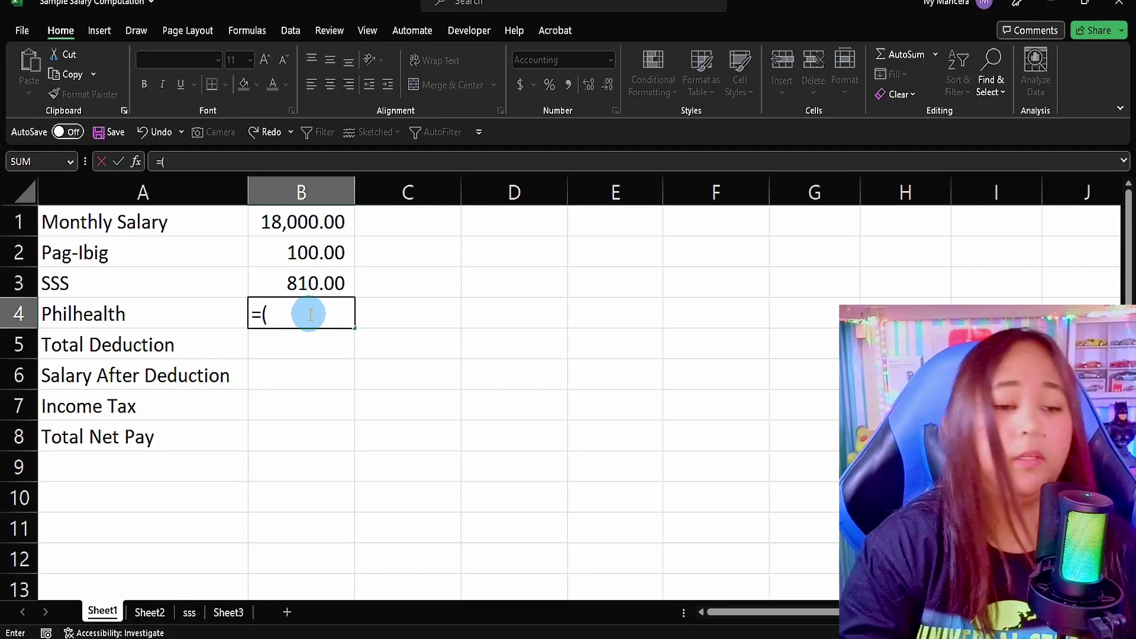
left_click(283, 223)
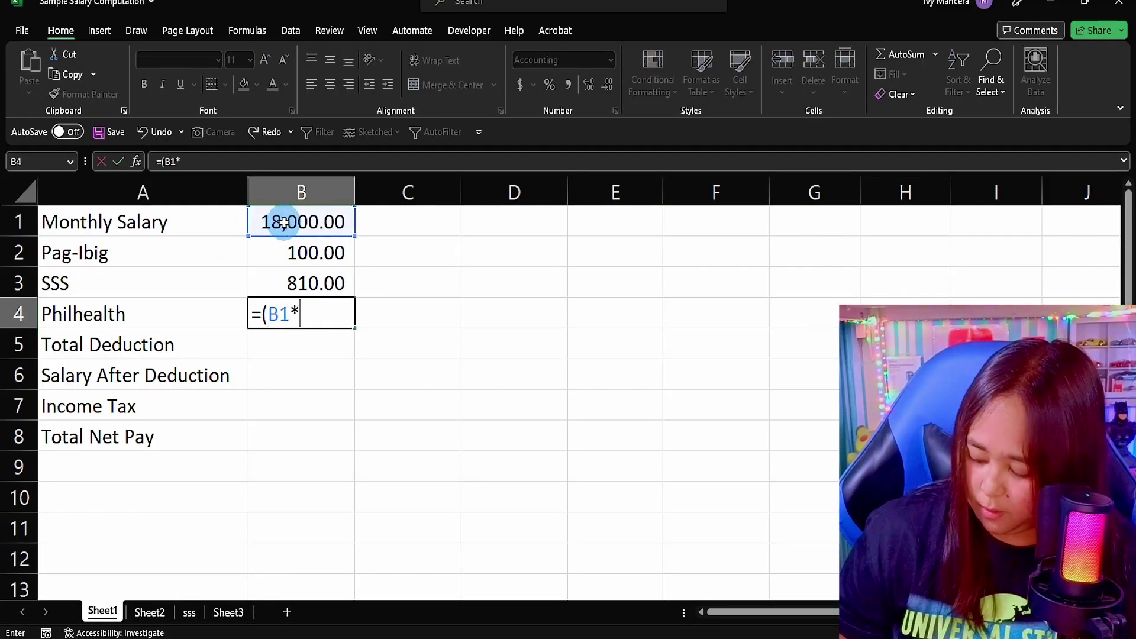
type("4.5%)")
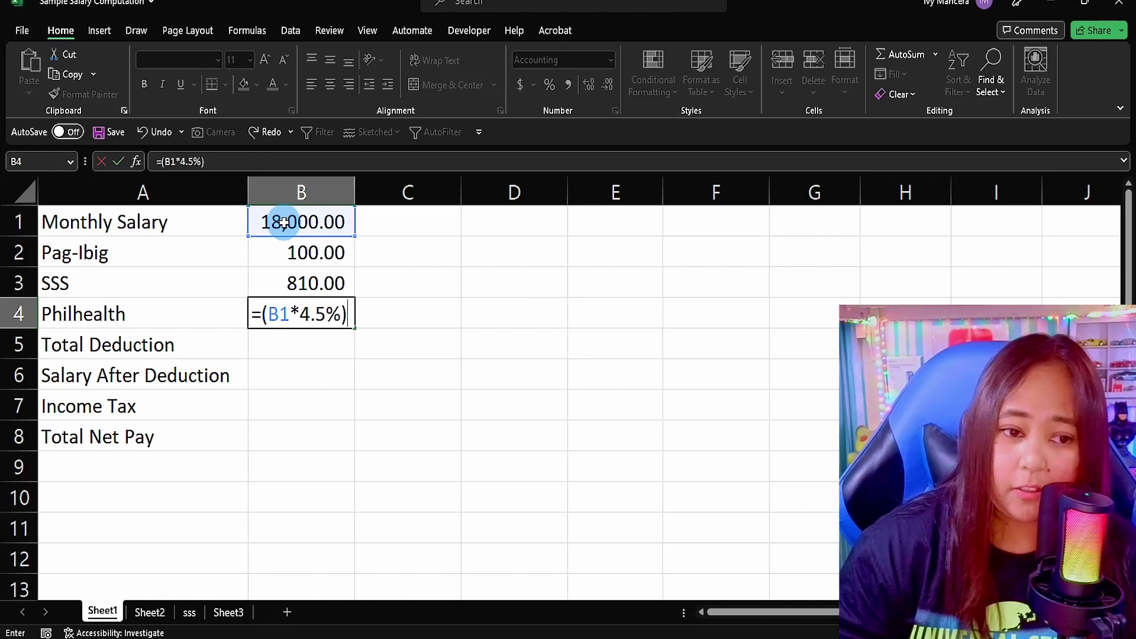
type("/")
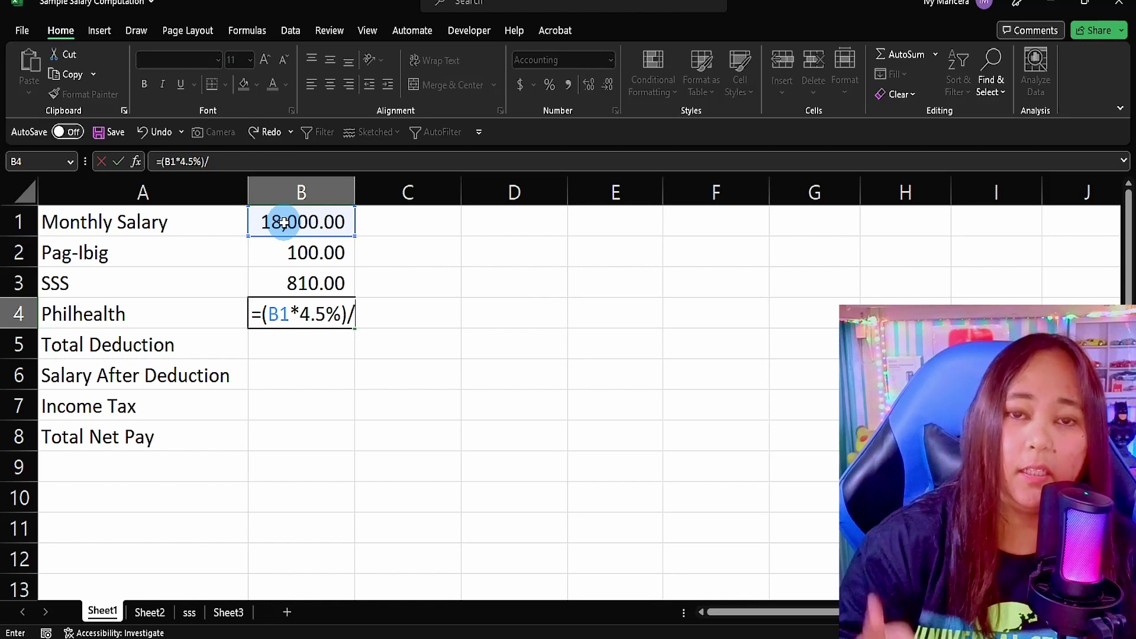
type("2")
key("Return")
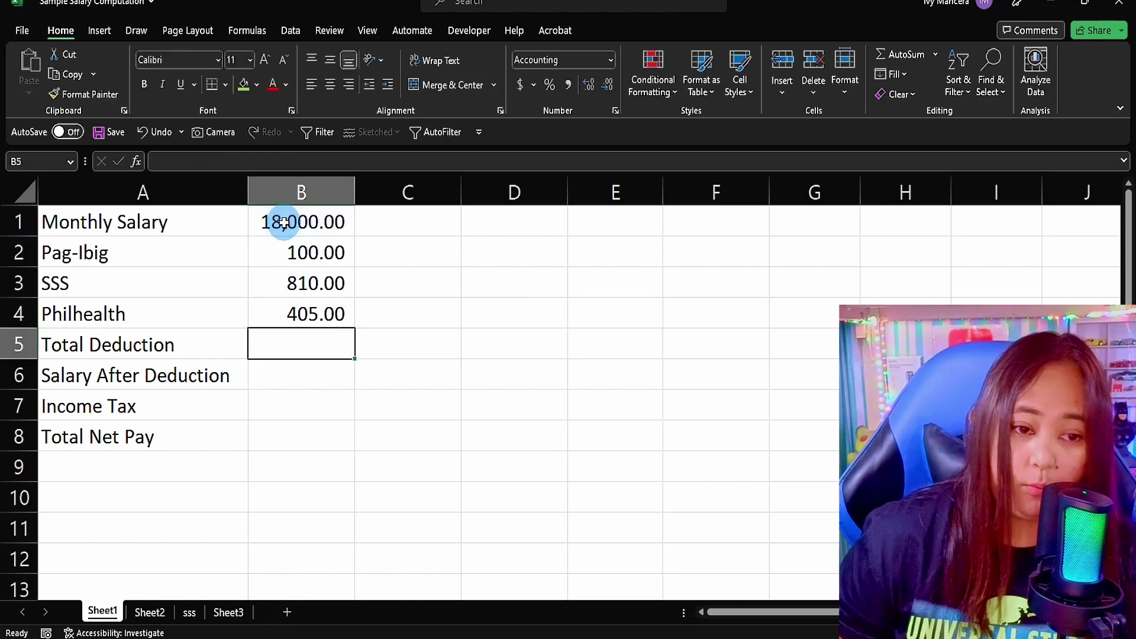
AutoSum B2:B4 into Total Deduction in B5, giving 1,315.00
left_click(324, 312)
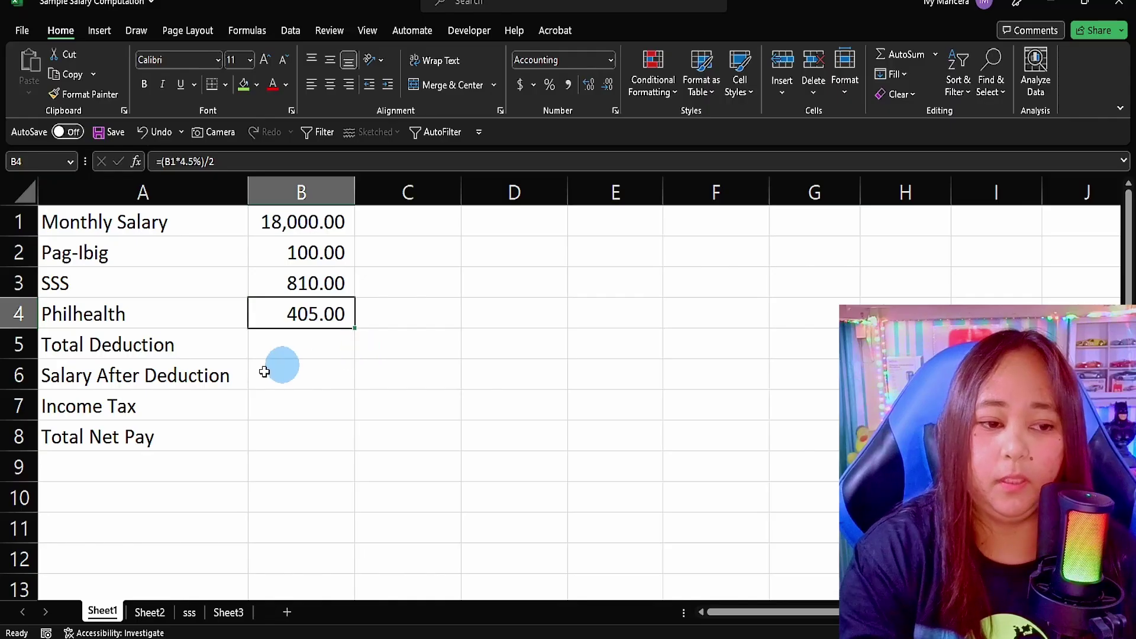
left_click(263, 344)
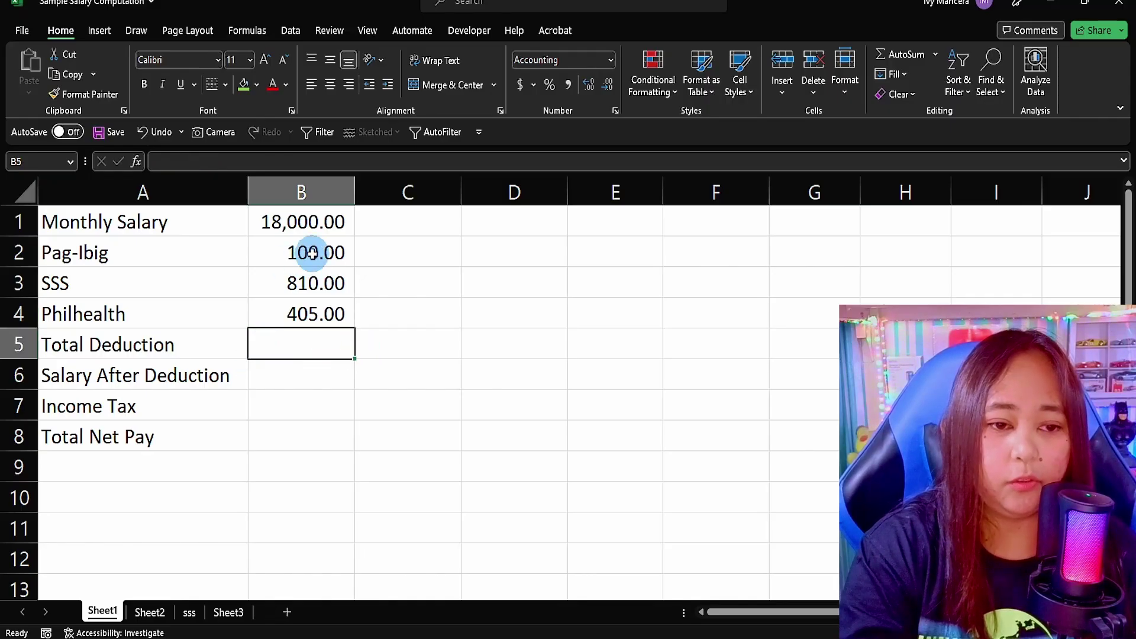
left_click_drag(312, 253, 308, 313)
left_click(299, 334)
left_click(932, 52)
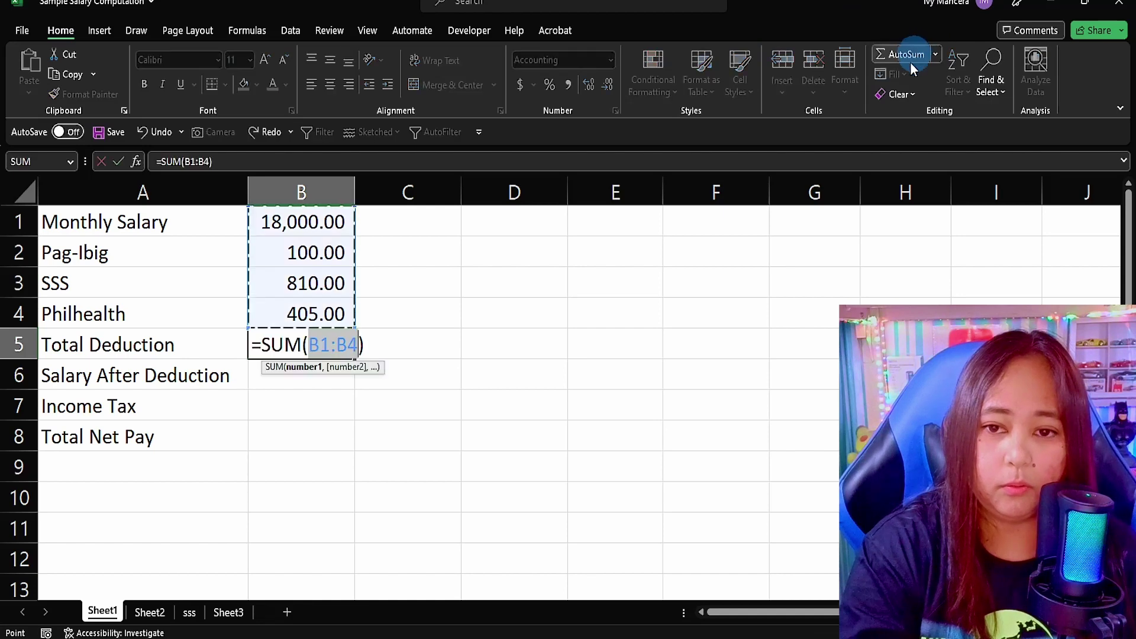
left_click_drag(331, 254, 330, 310)
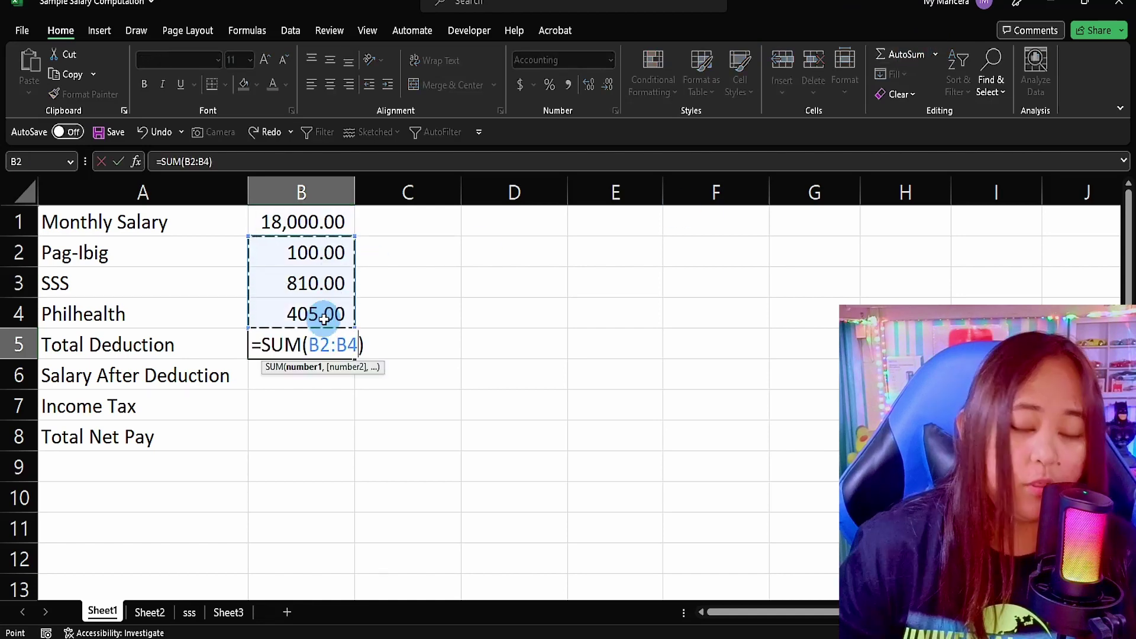
key("Return")
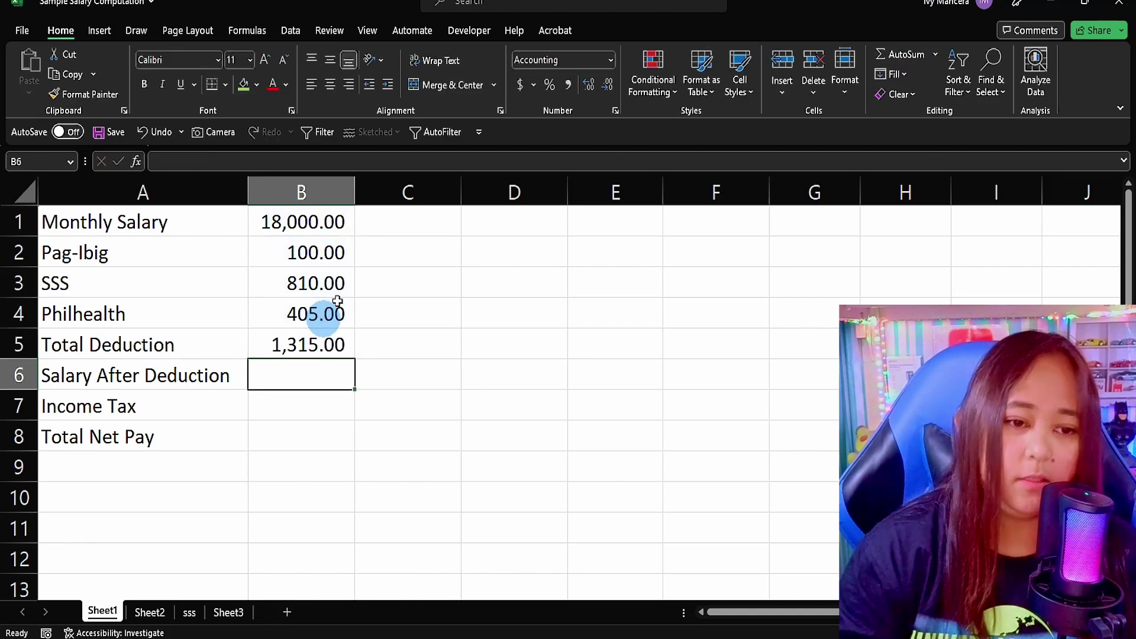
Review the Total Deduction and Philhealth formulas and the deduction rows
left_click(314, 342)
left_click_drag(121, 268, 190, 314)
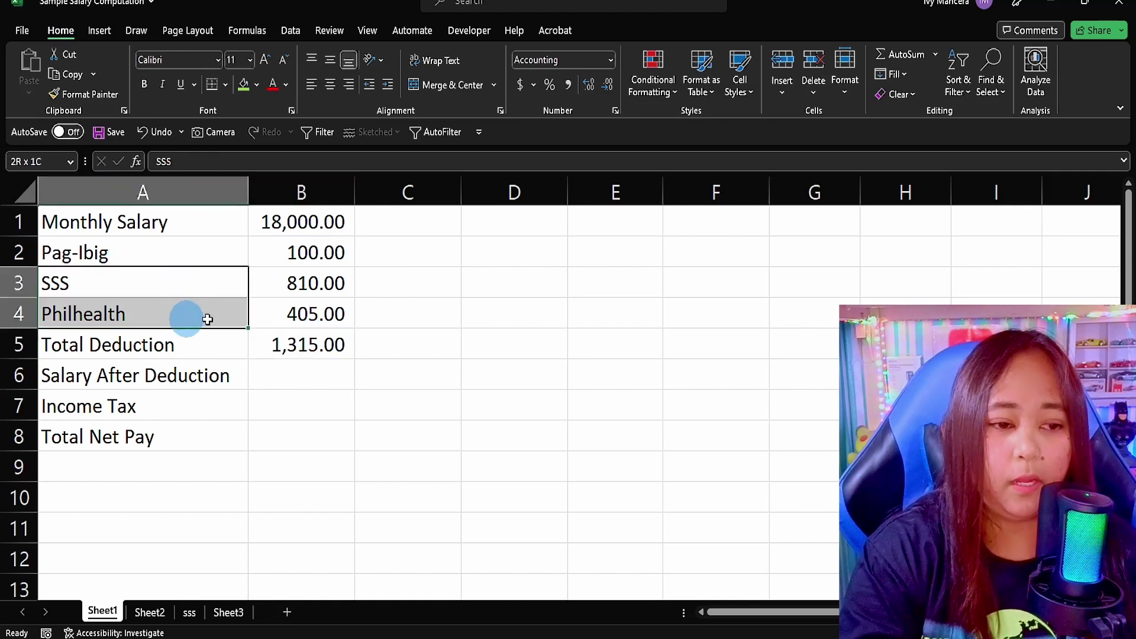
left_click_drag(296, 282, 296, 313)
left_click_drag(114, 240, 254, 296)
left_click(248, 304)
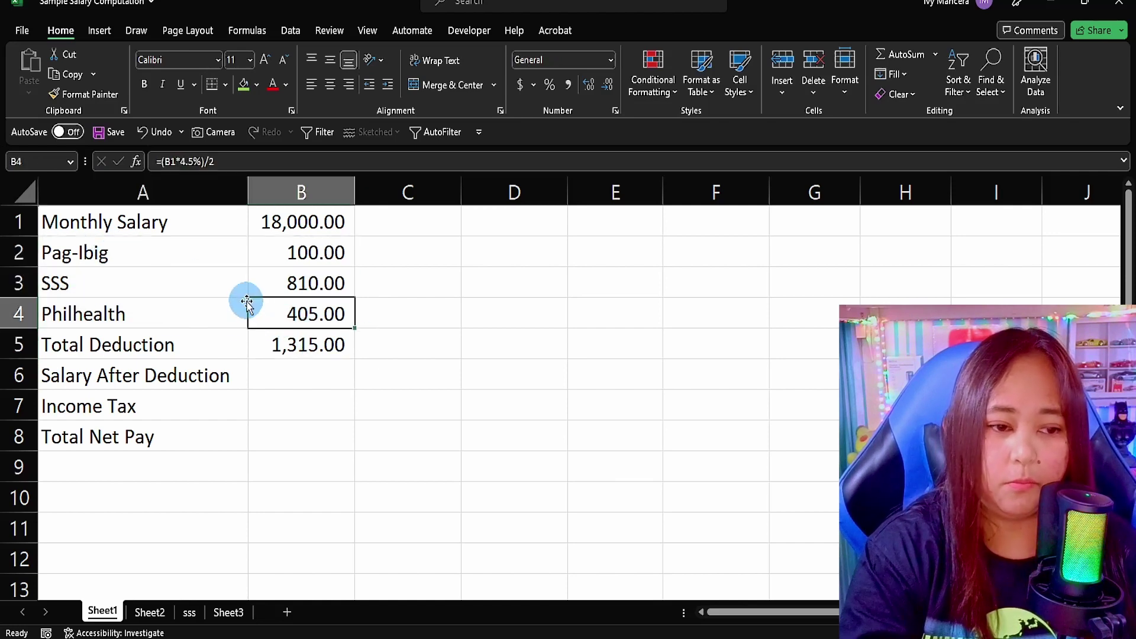
left_click(165, 343)
left_click(90, 374)
Enter =B1-B5 in Salary After Deduction (B6), giving 16,685.00
left_click(293, 369)
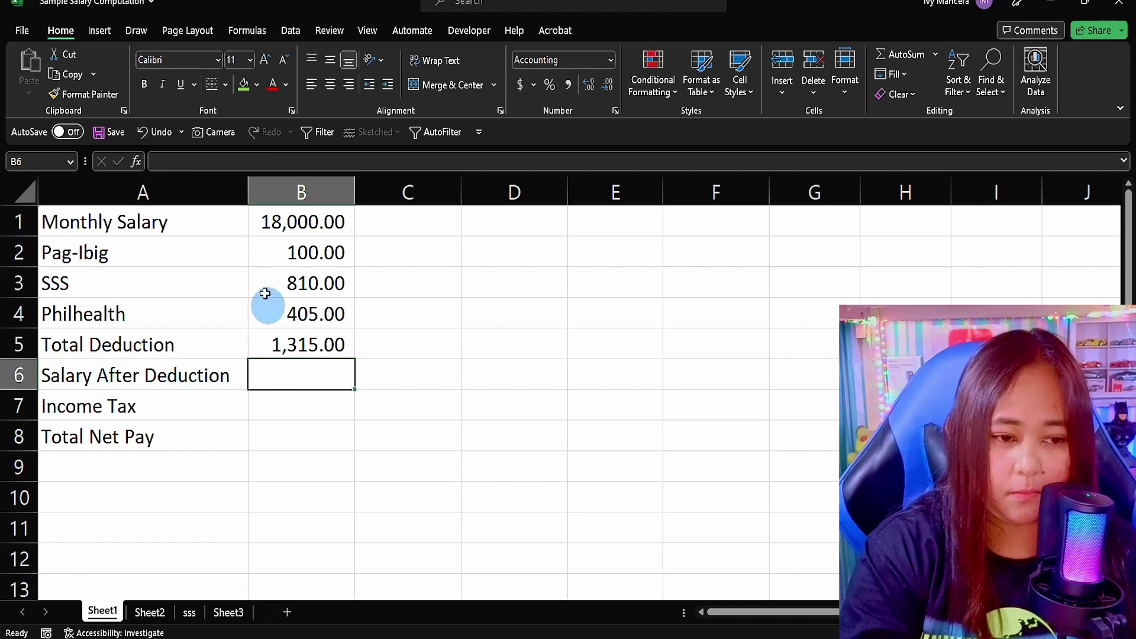
left_click_drag(271, 250, 276, 307)
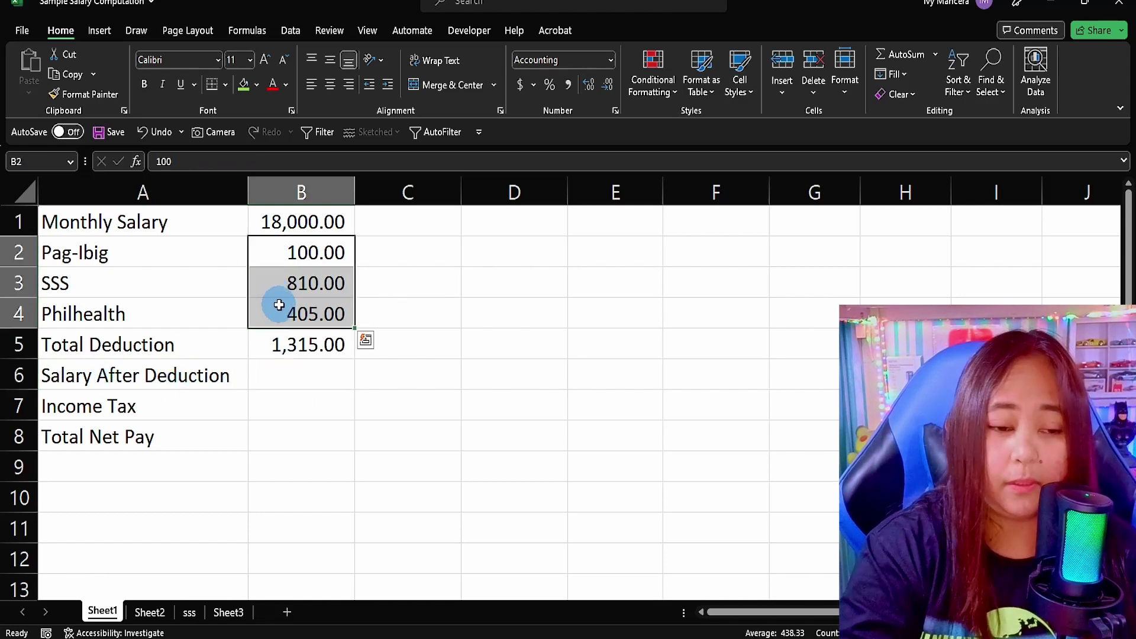
left_click(283, 379)
type("=")
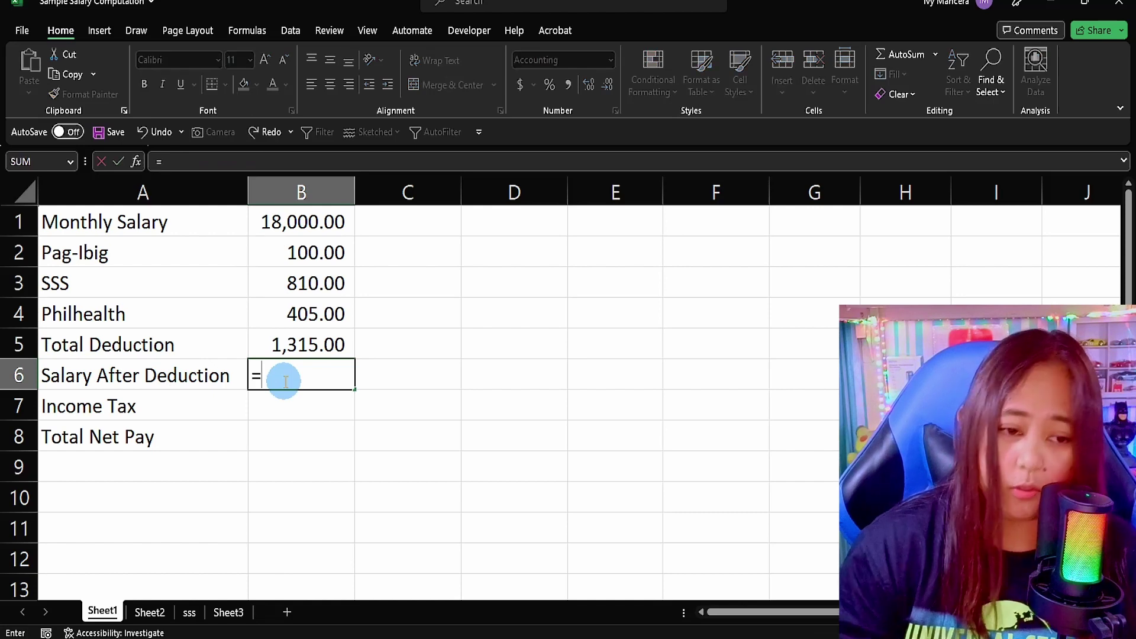
left_click(321, 228)
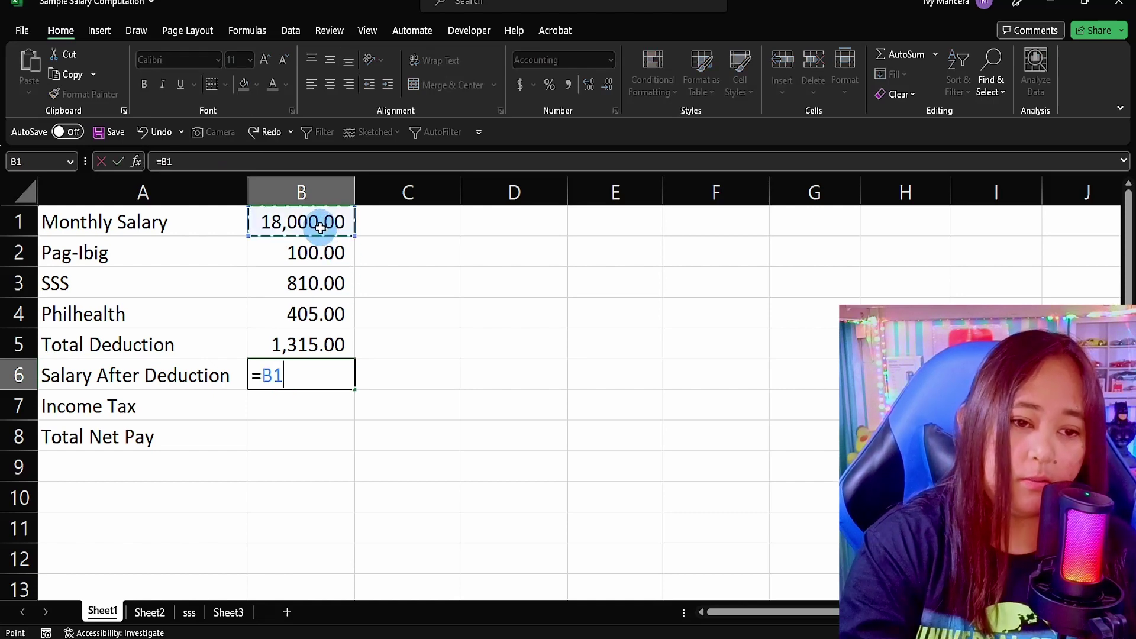
type("-")
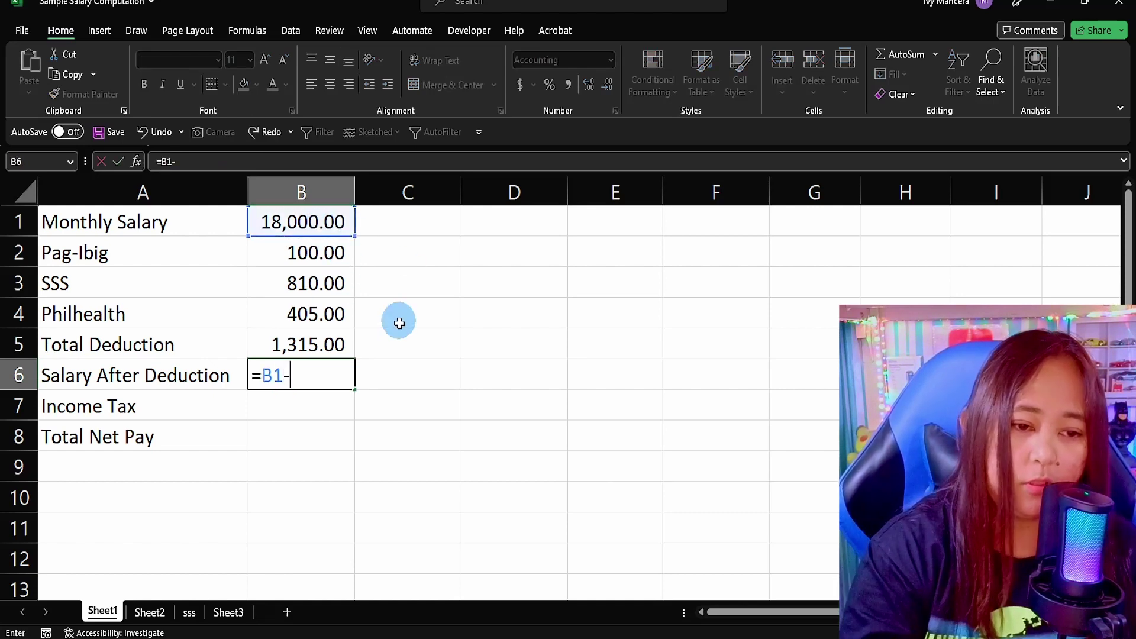
left_click(327, 340)
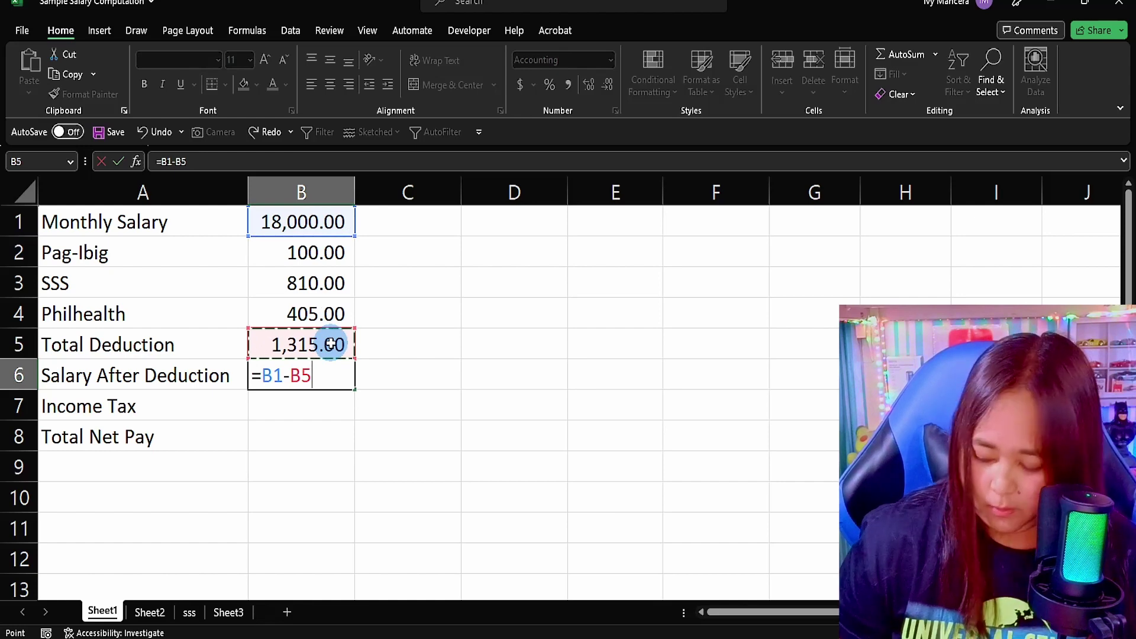
key("Return")
left_click(284, 375)
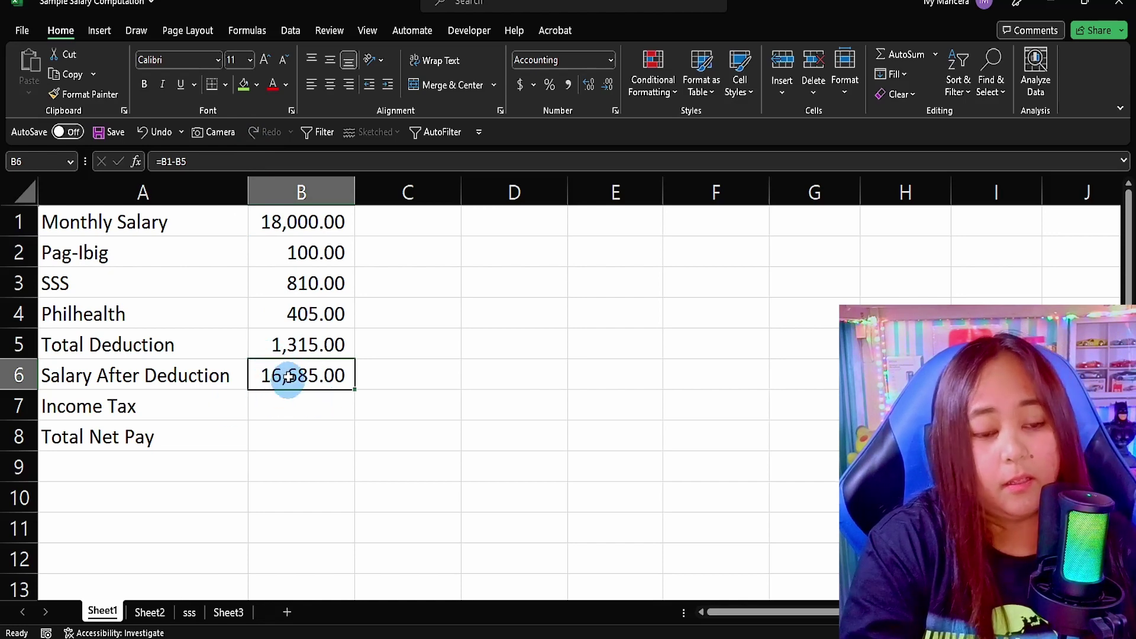
Bring up the BIR revised withholding tax table showing 0.00 tax up to ₱20,833 monthly
left_click(346, 630)
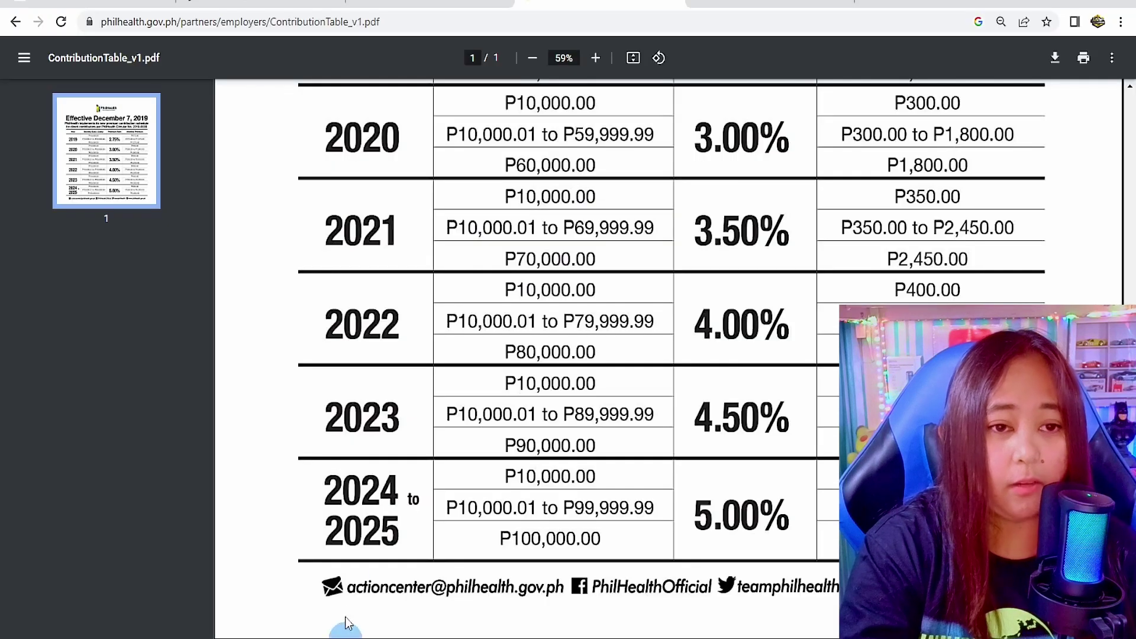
left_click(255, 2)
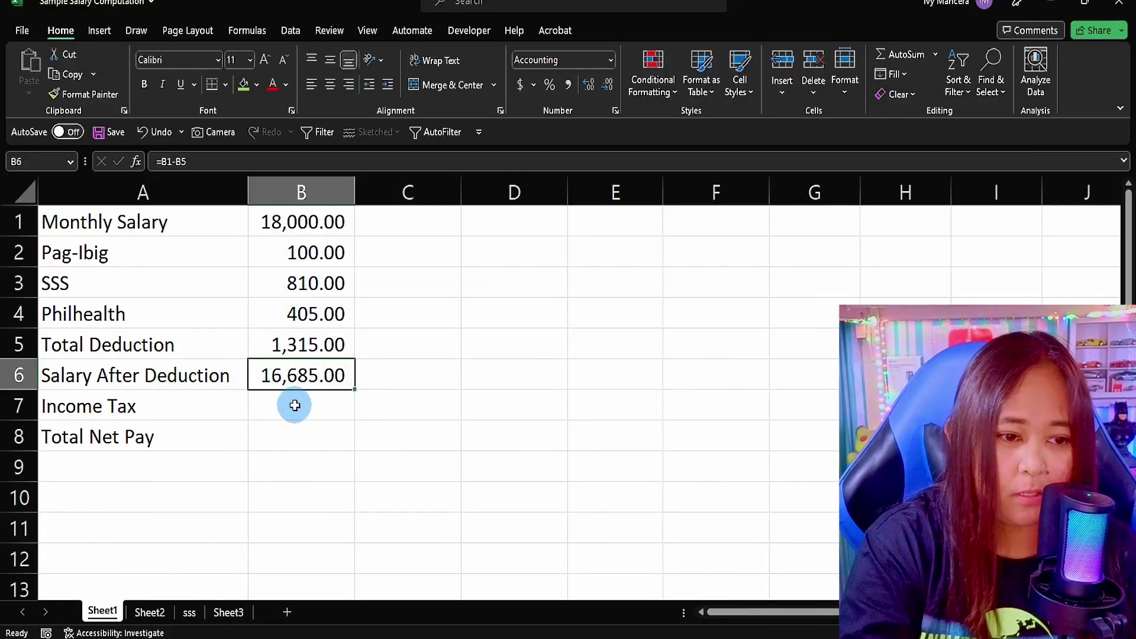
Enter 0 as Income Tax and set Total Net Pay to =B6-B7, giving 16,685.00
left_click(295, 405)
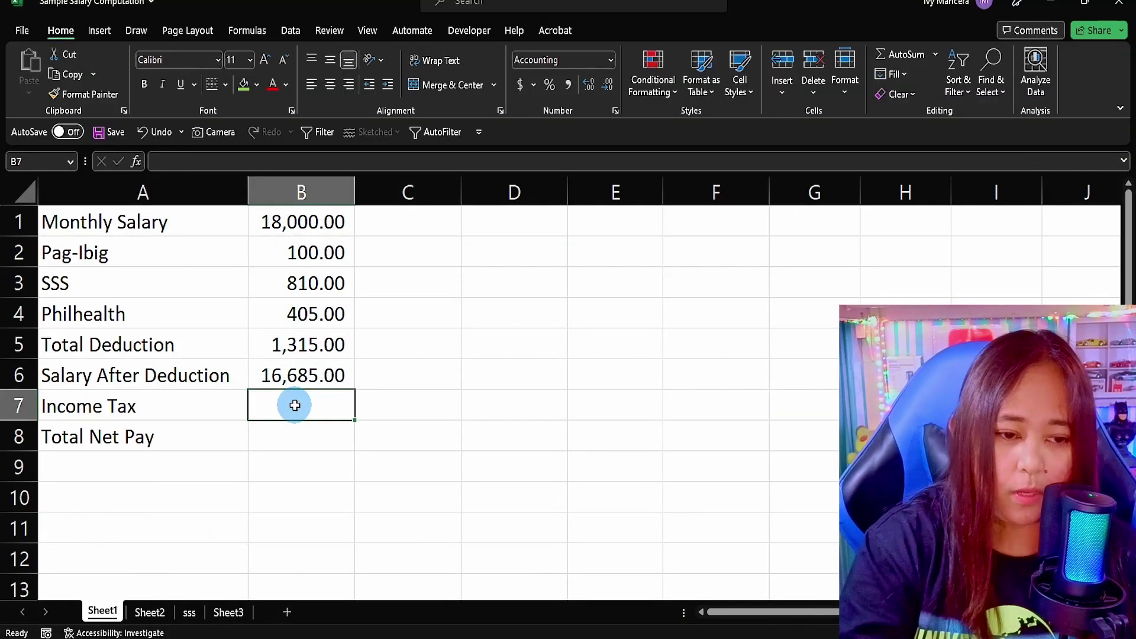
type("0")
key("Return")
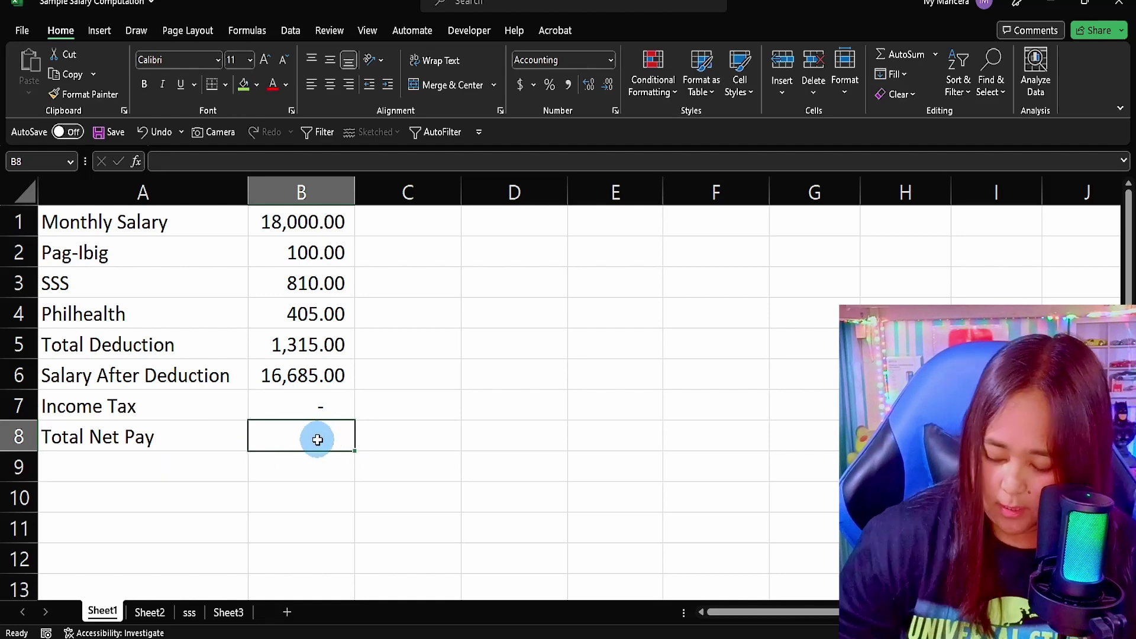
type("=")
left_click(320, 379)
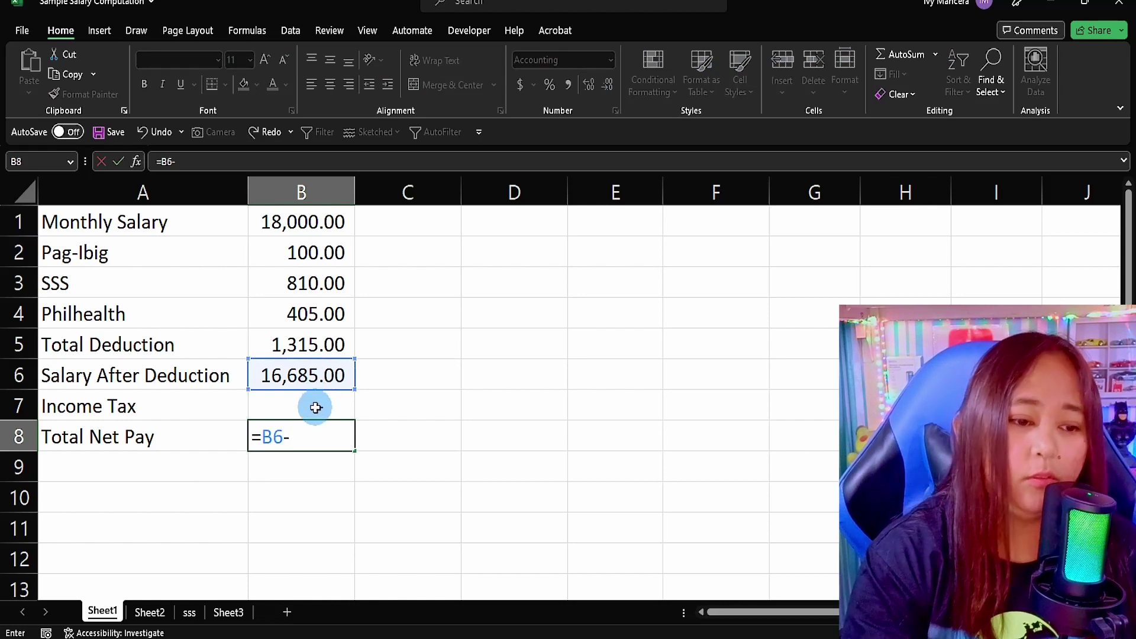
left_click(315, 407)
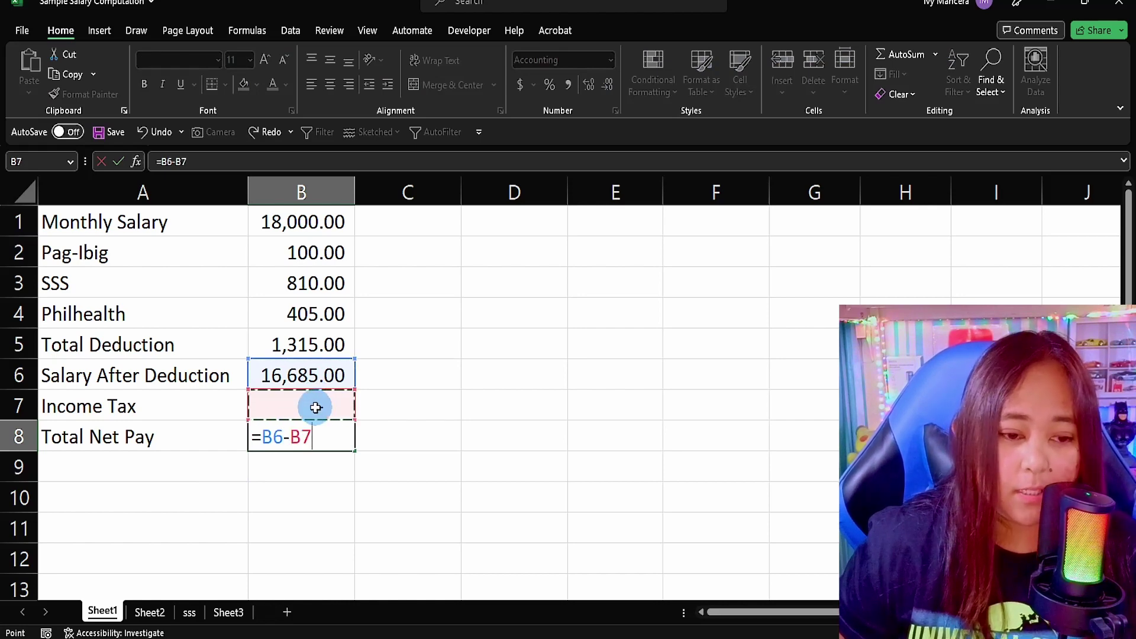
key("Return")
left_click(297, 429)
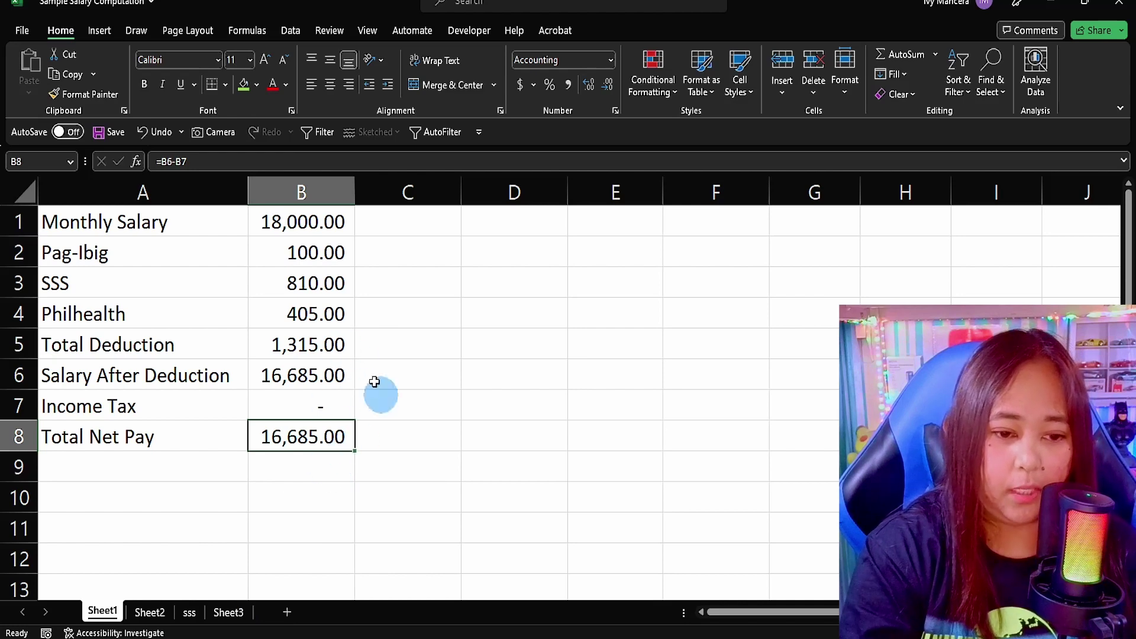
Enter =B1/2 in C1 and fill it down to C8, giving 9,000.00 salary and 8,342.50 net pay
left_click(420, 232)
type("=")
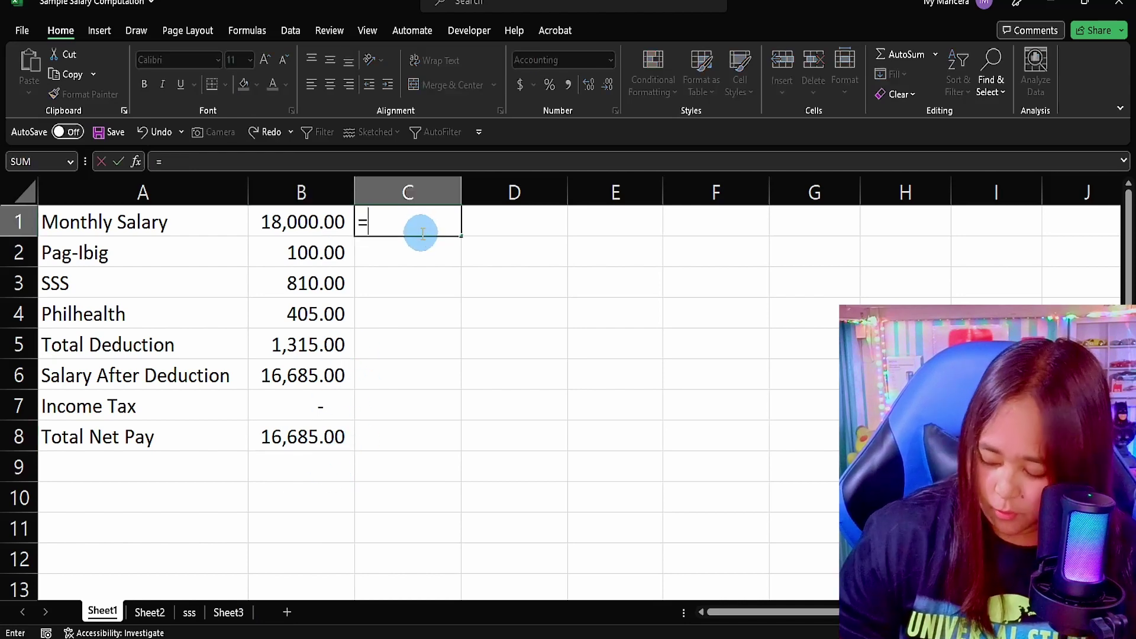
type("B1/2")
key("Return")
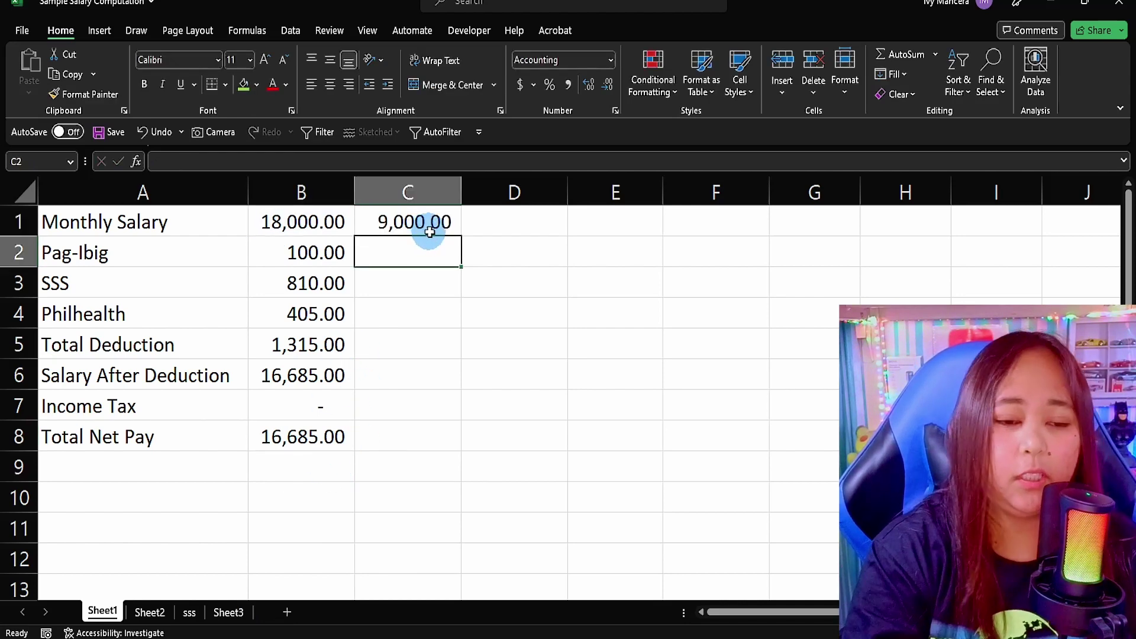
left_click(429, 224)
left_click_drag(461, 236, 460, 451)
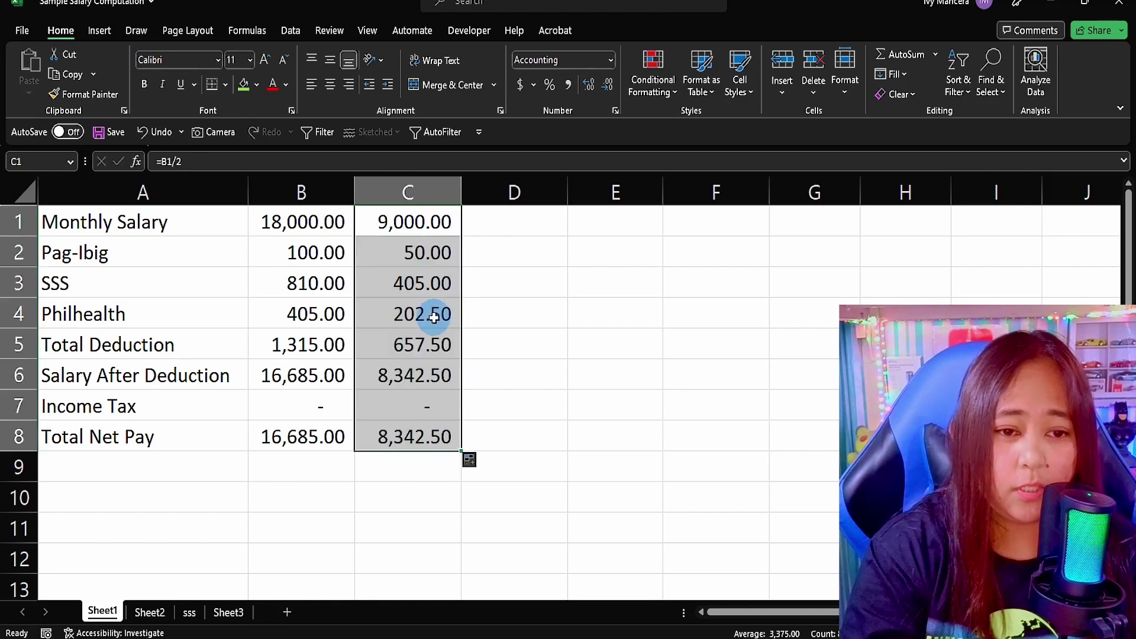
left_click(375, 441)
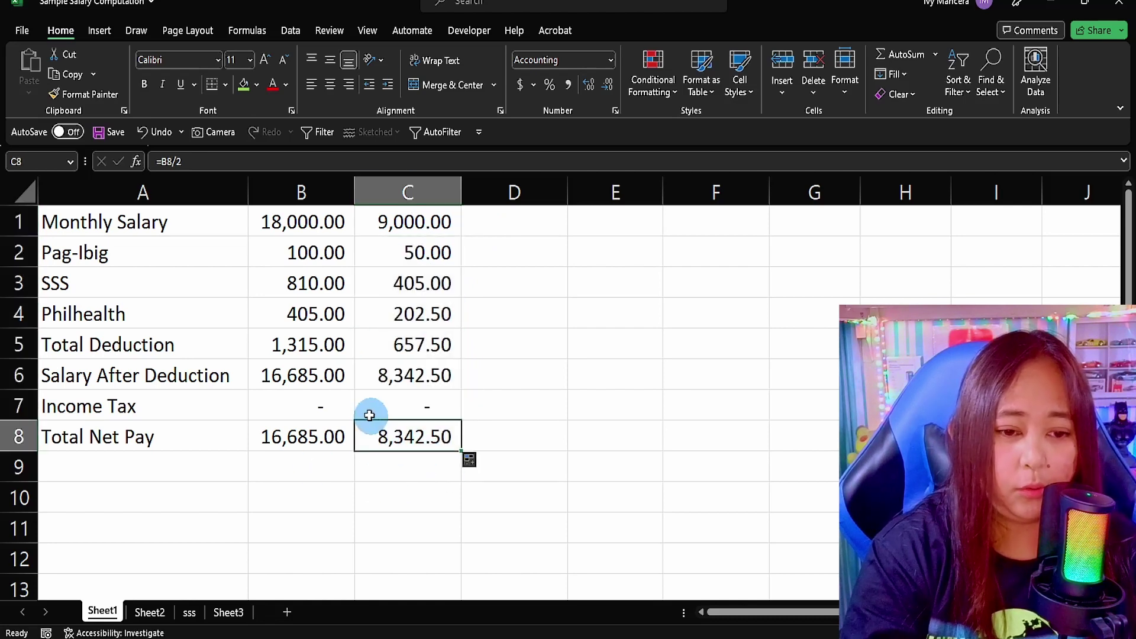
left_click(307, 225)
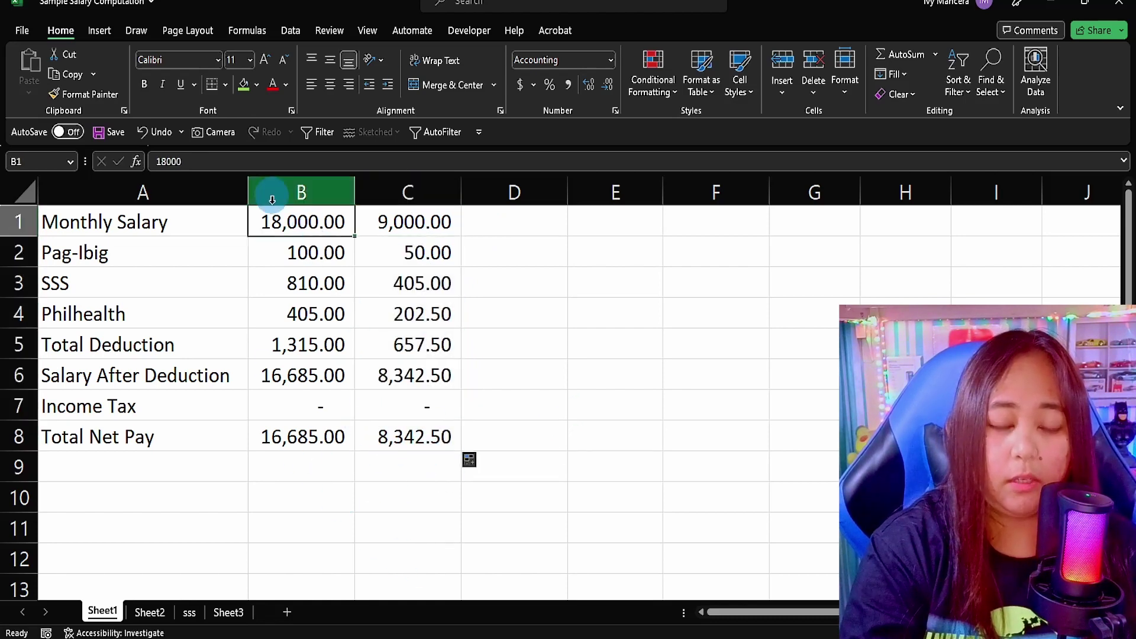
left_click(401, 449)
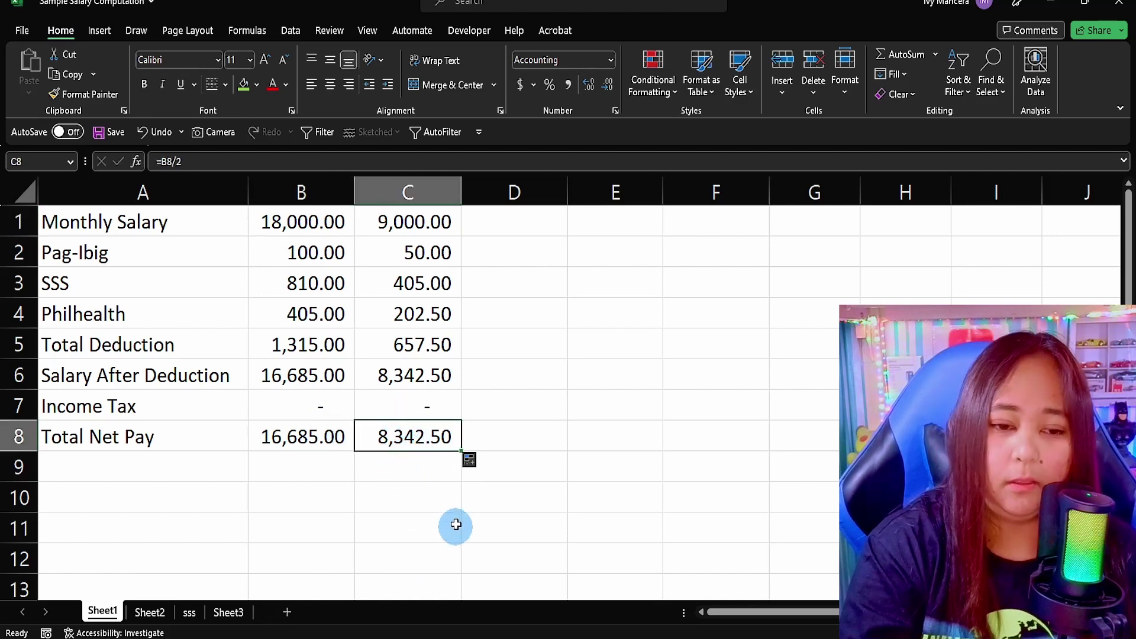
left_click(89, 417)
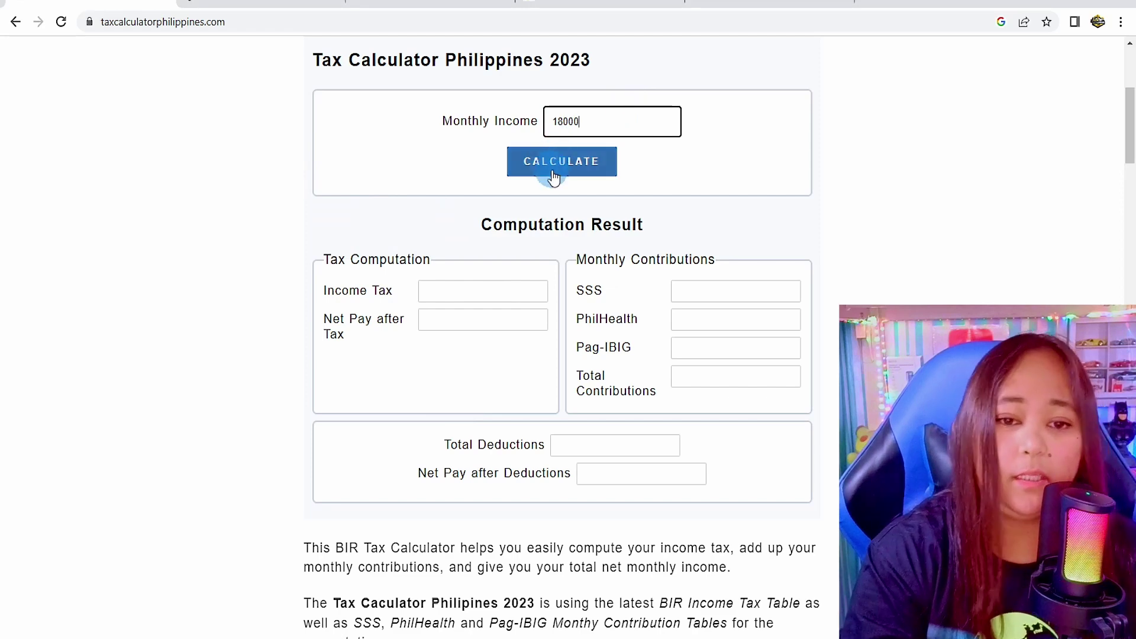
Calculate 18000 income and compare SSS, PhilHealth, Pag-IBIG and 1,315.00 total contributions with the payslip
left_click(558, 175)
left_click(567, 109)
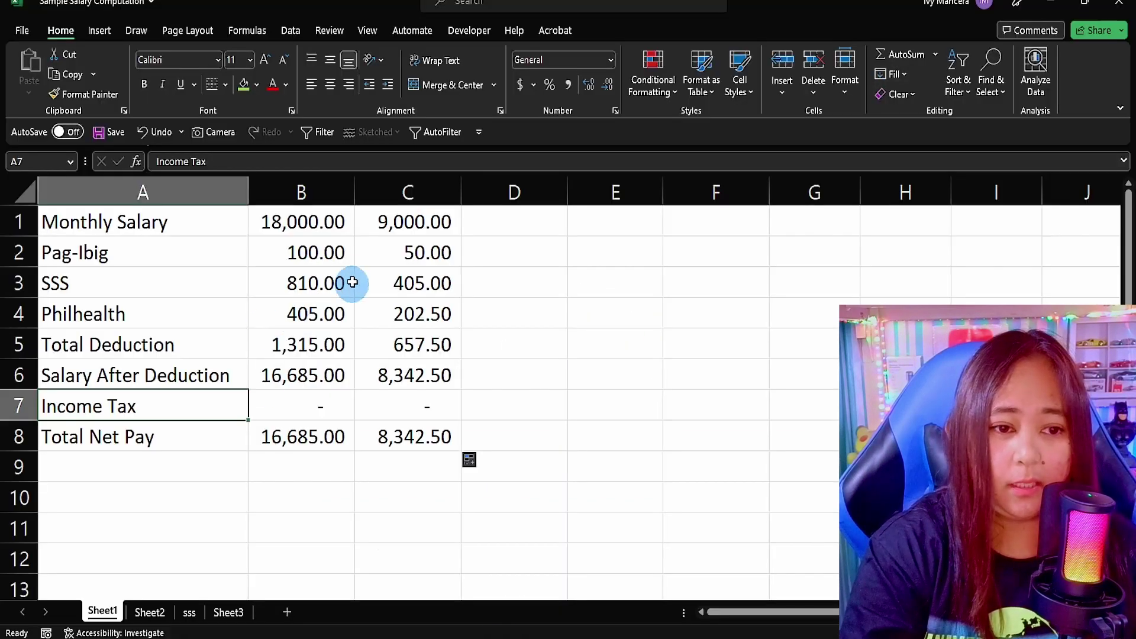
left_click(289, 287)
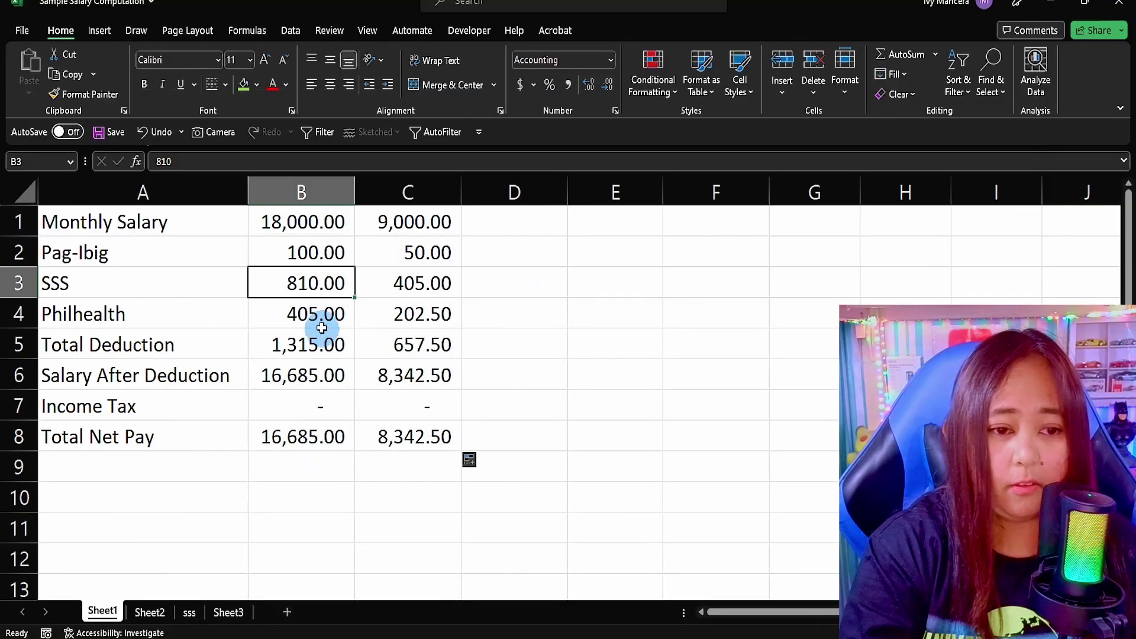
left_click(308, 312)
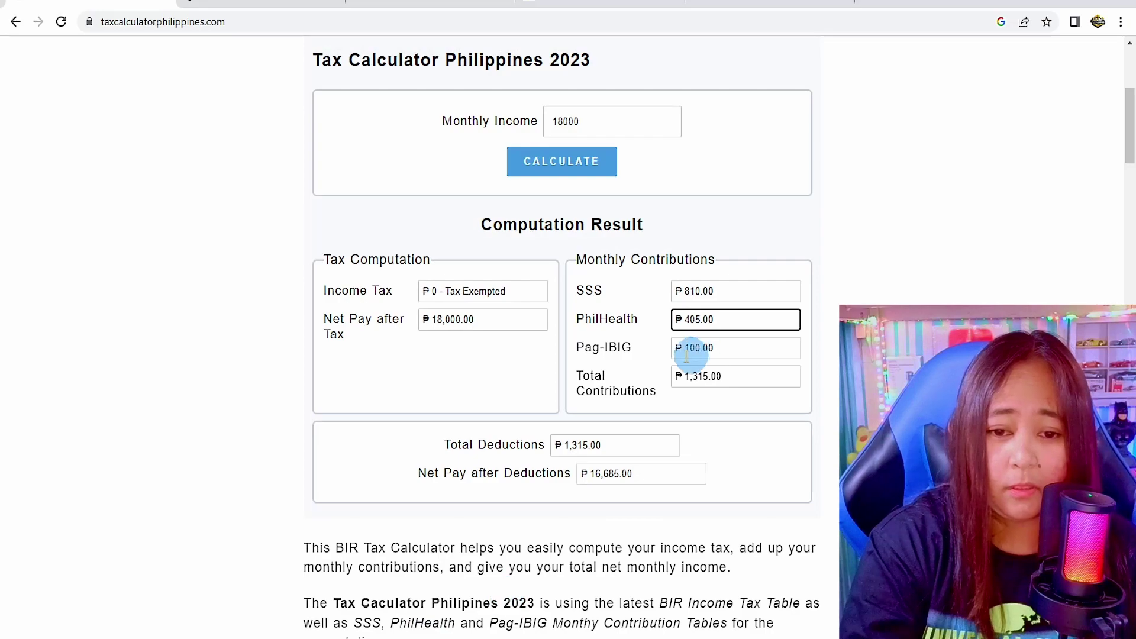
left_click(692, 352)
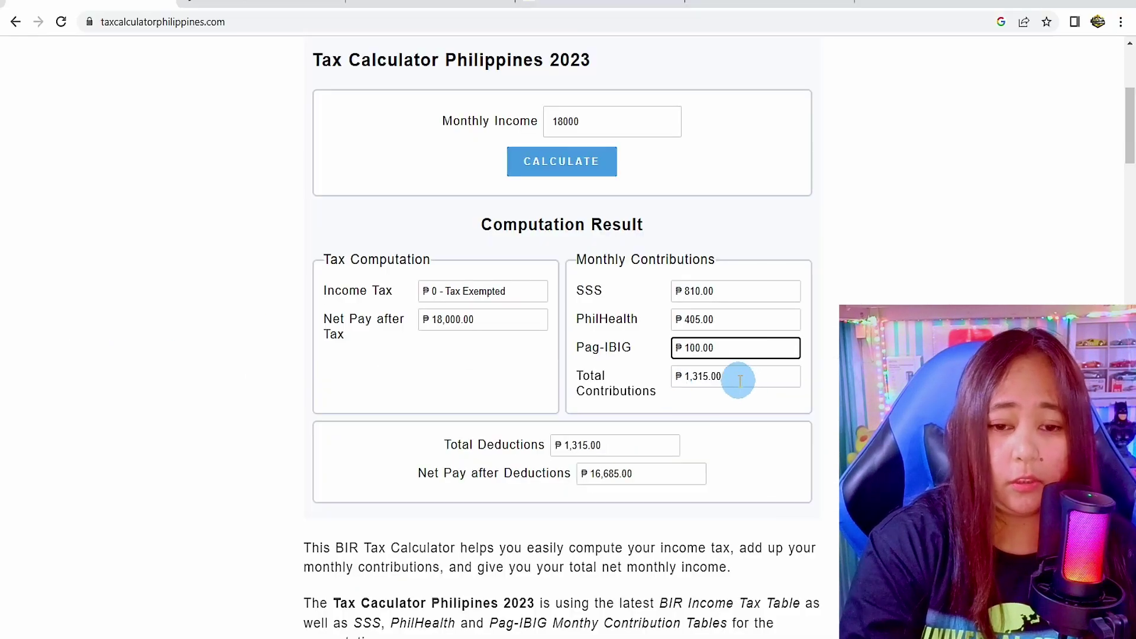
left_click(739, 381)
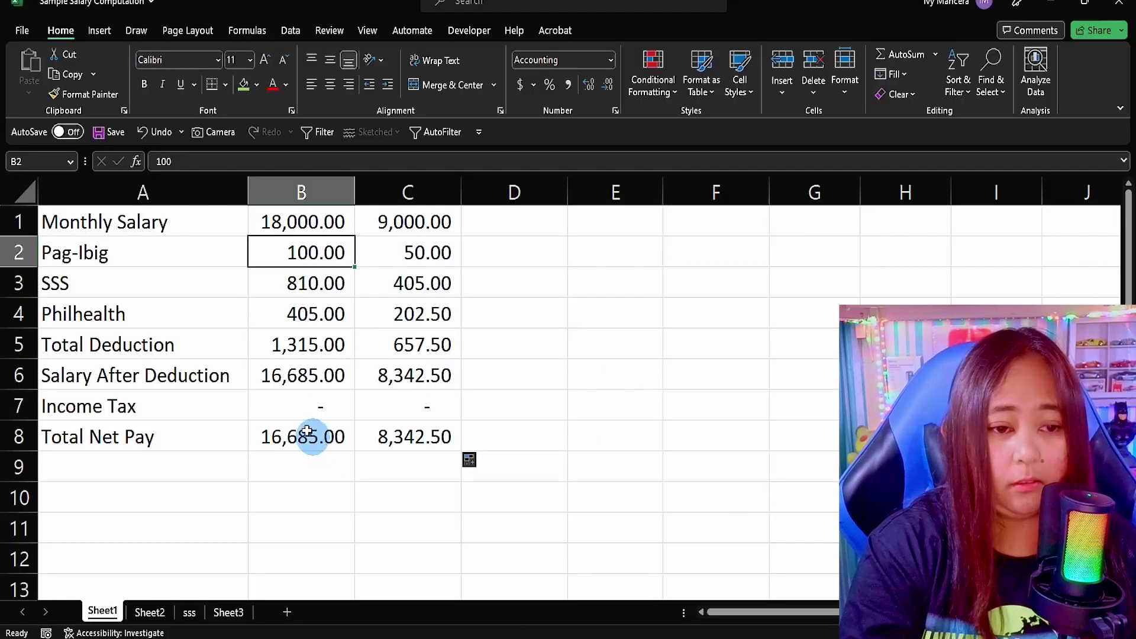
left_click(299, 345)
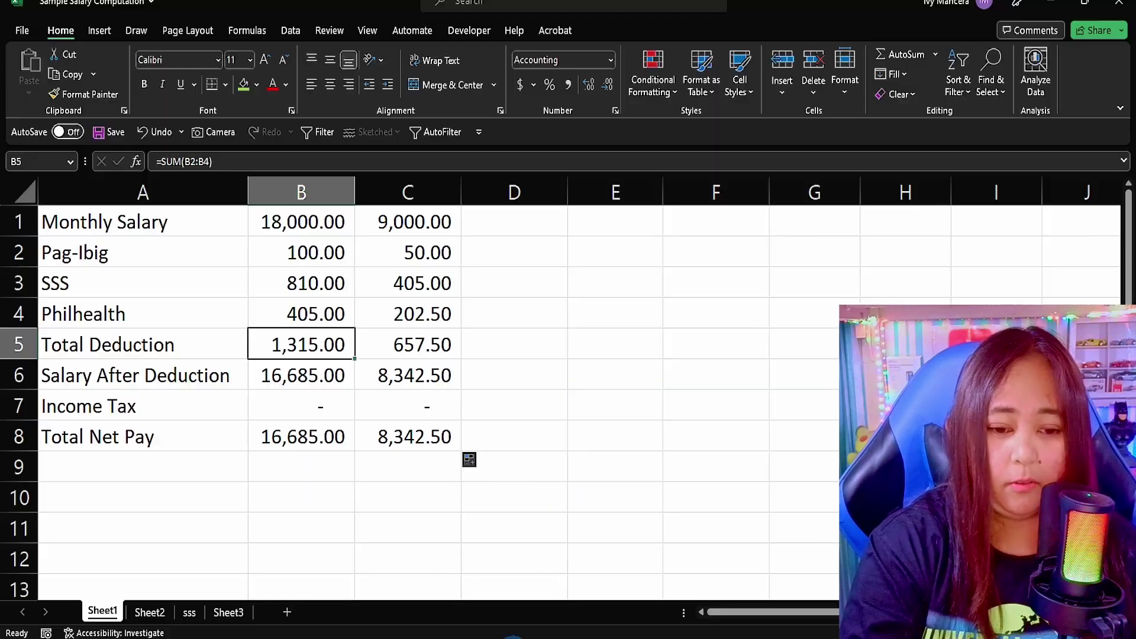
Review the payslip's net pay, salary and income tax, then view the BIR withholding tax table
left_click(313, 436)
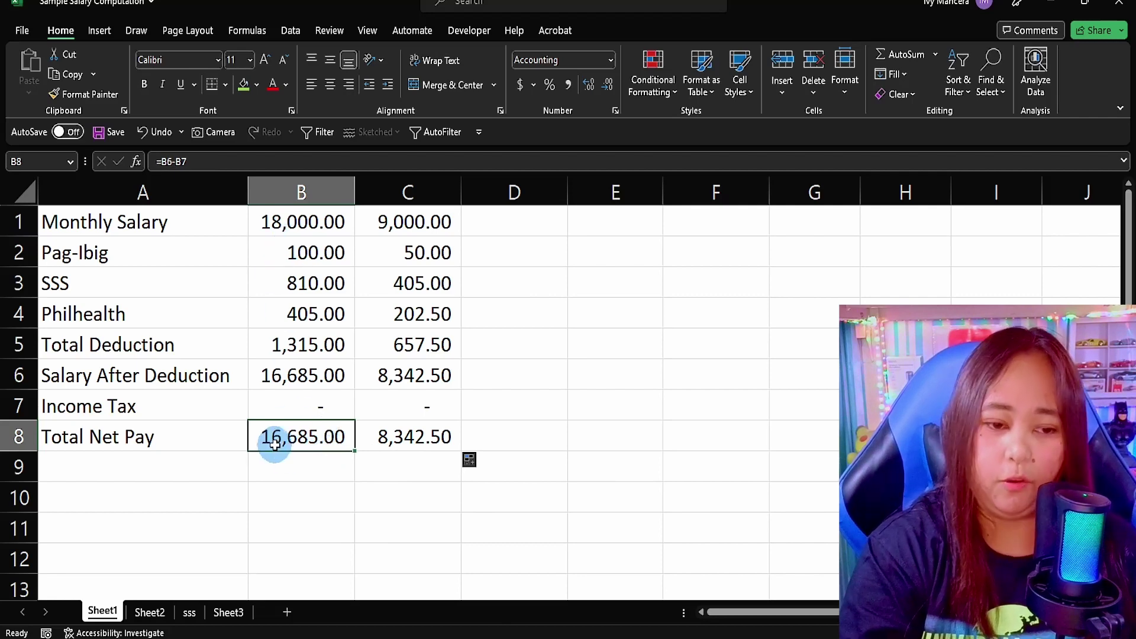
left_click(290, 222)
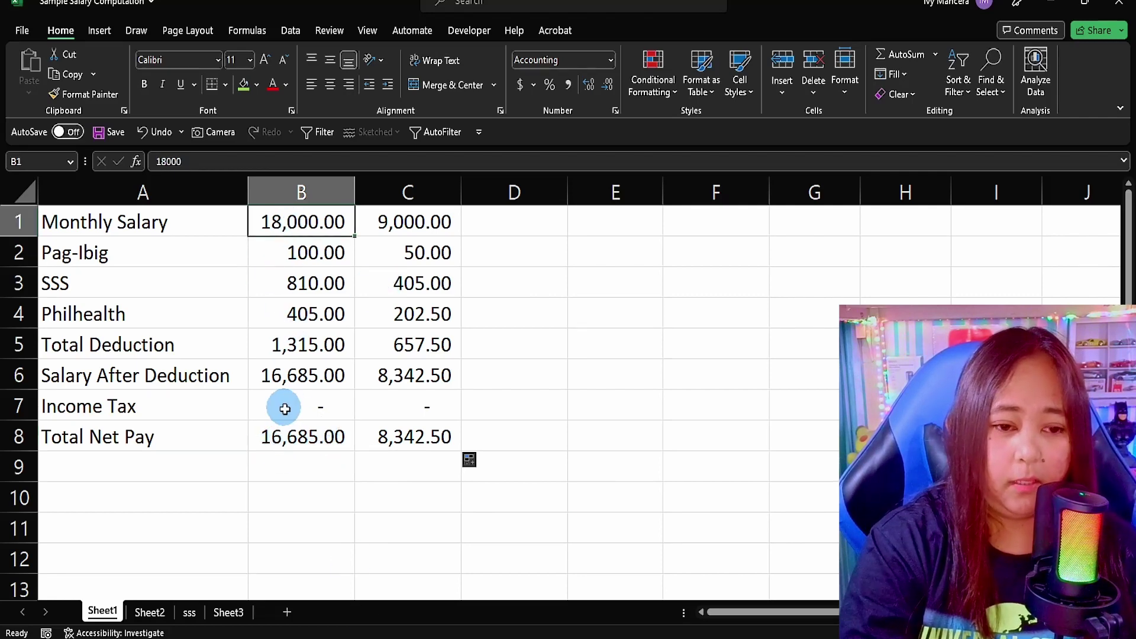
left_click(312, 406)
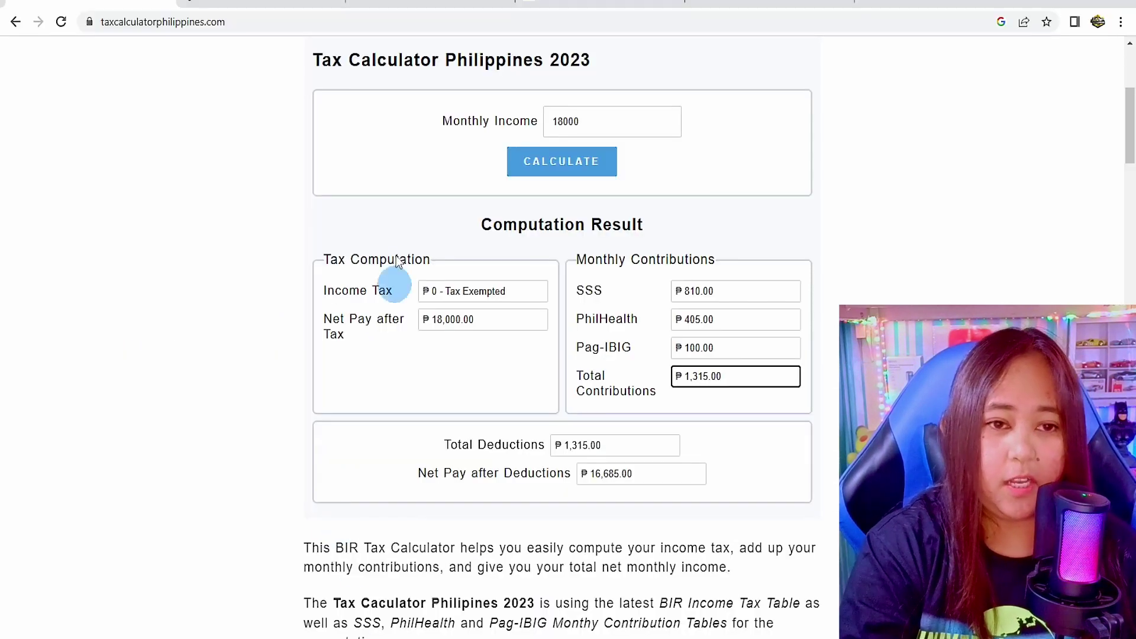
left_click(236, 7)
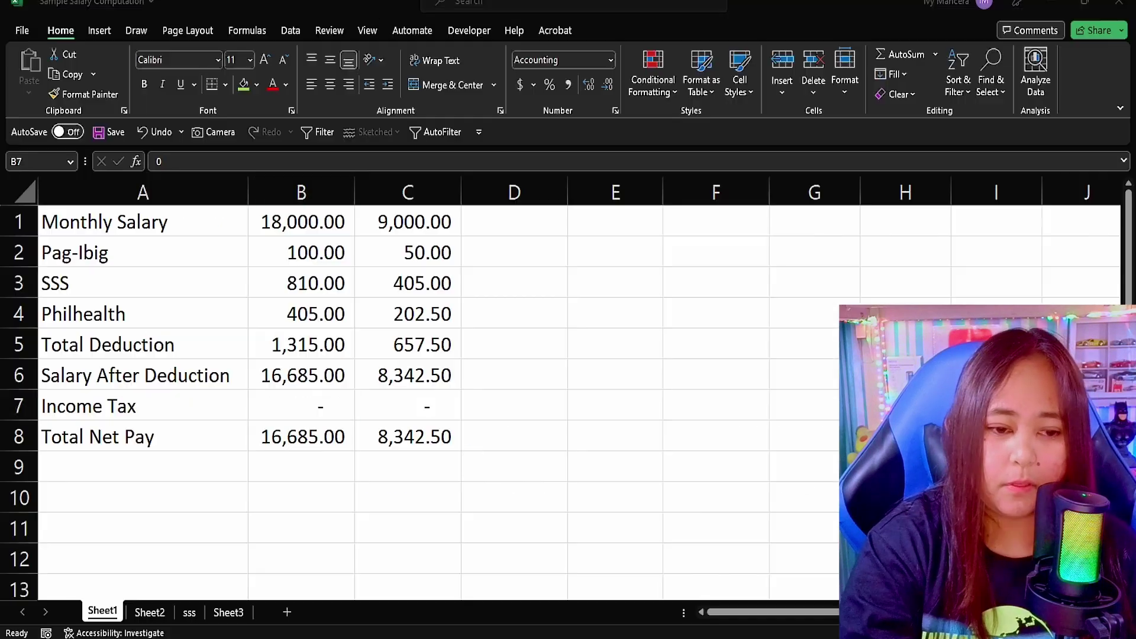
Change the monthly salary in B1 to 22,000 and check the recalculated SSS amount
left_click(287, 228)
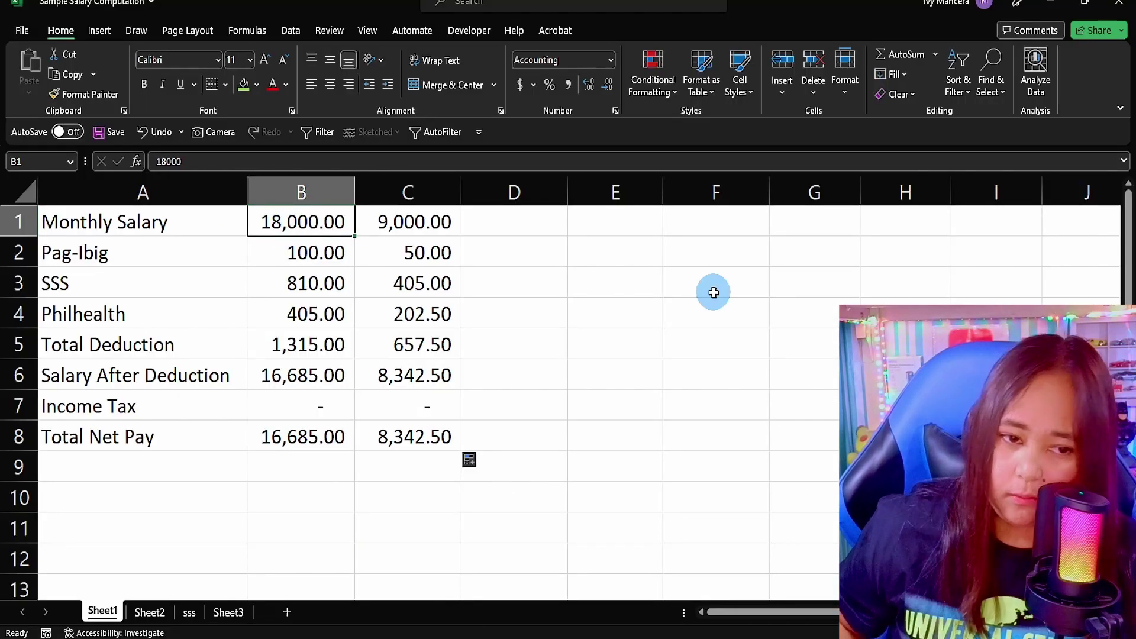
type("22,000")
key("Return")
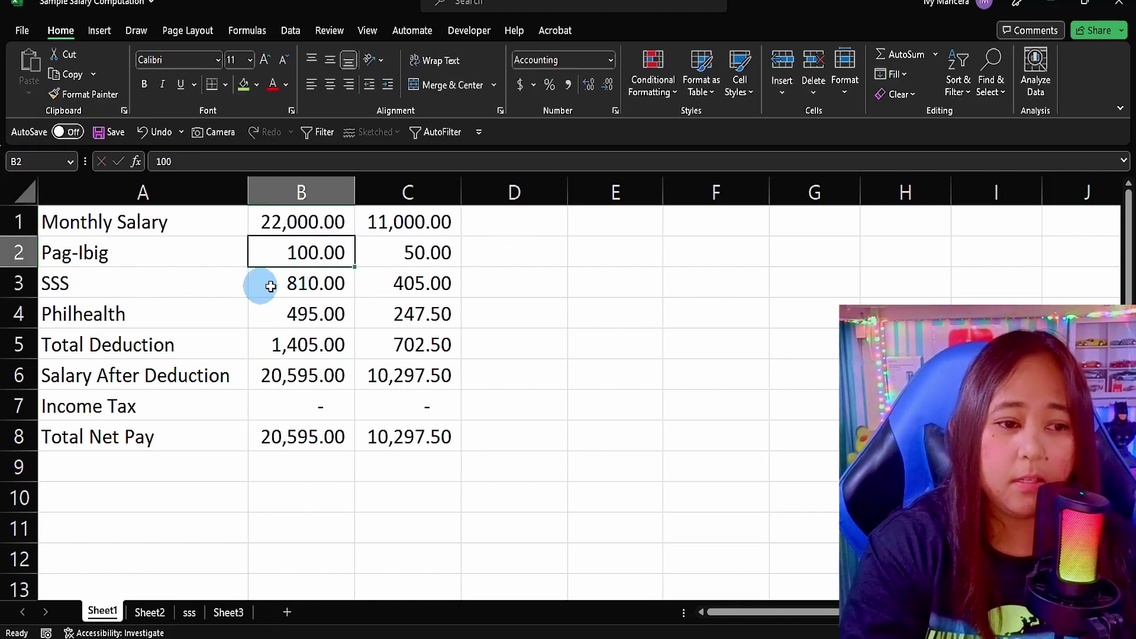
left_click(296, 286)
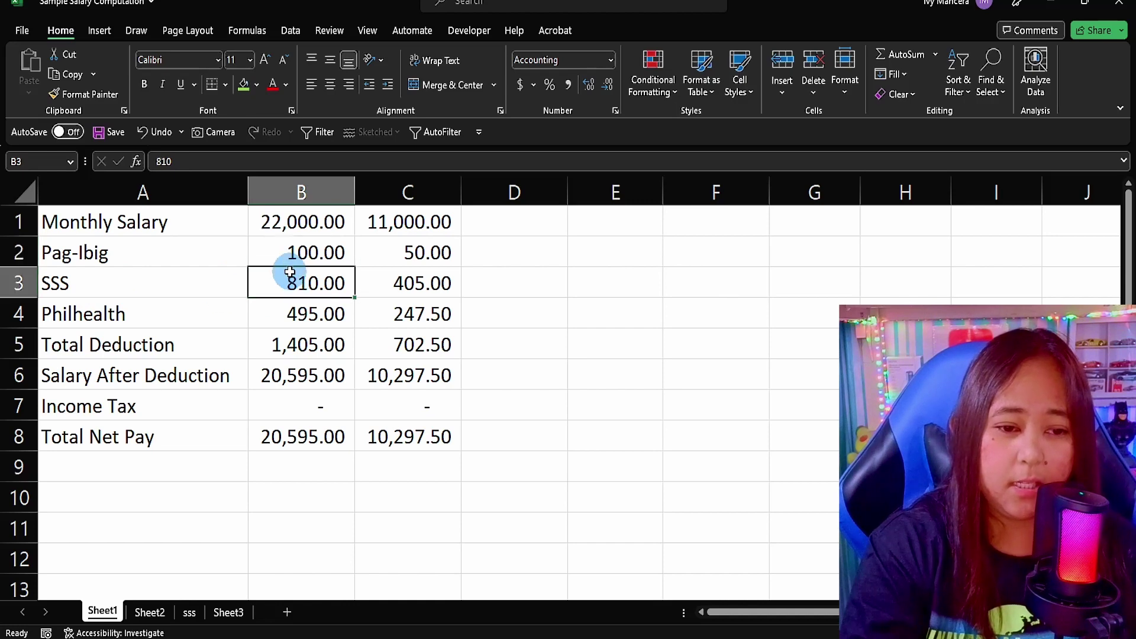
left_click(268, 218)
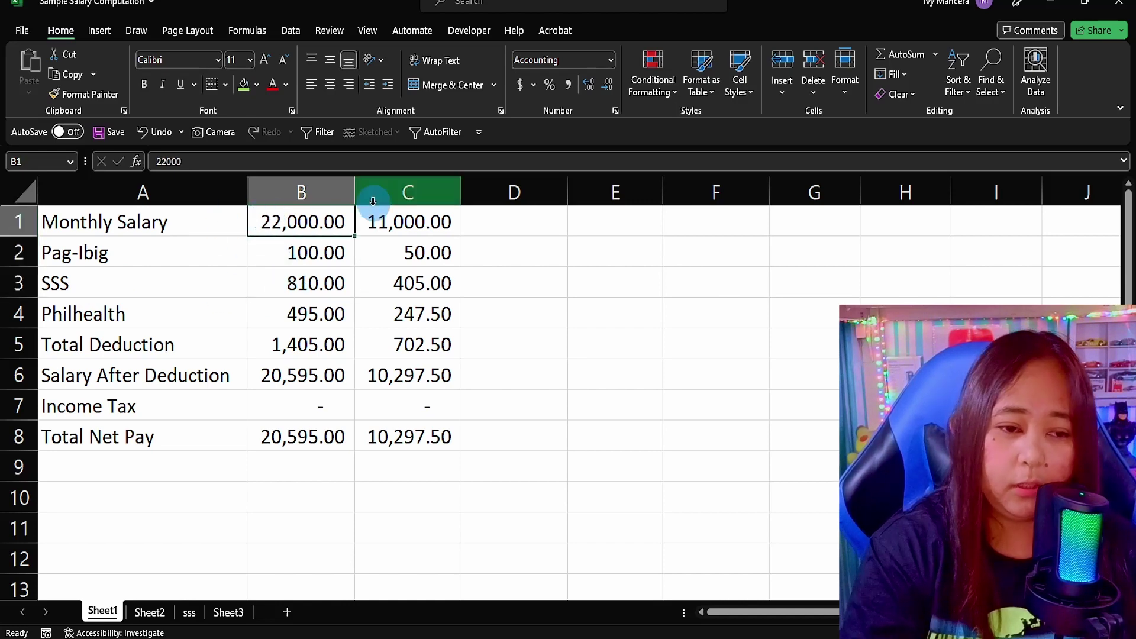
On the sss sheet, unhighlight the 17,750 row and highlight the 21,750 bracket row yellow
left_click(189, 612)
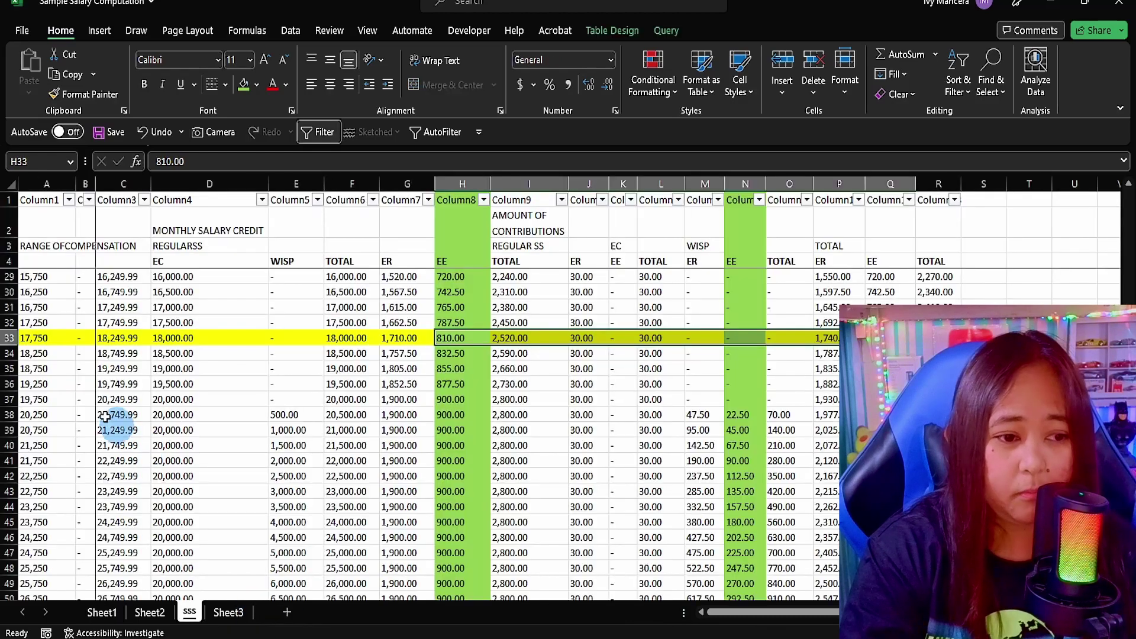
left_click(8, 337)
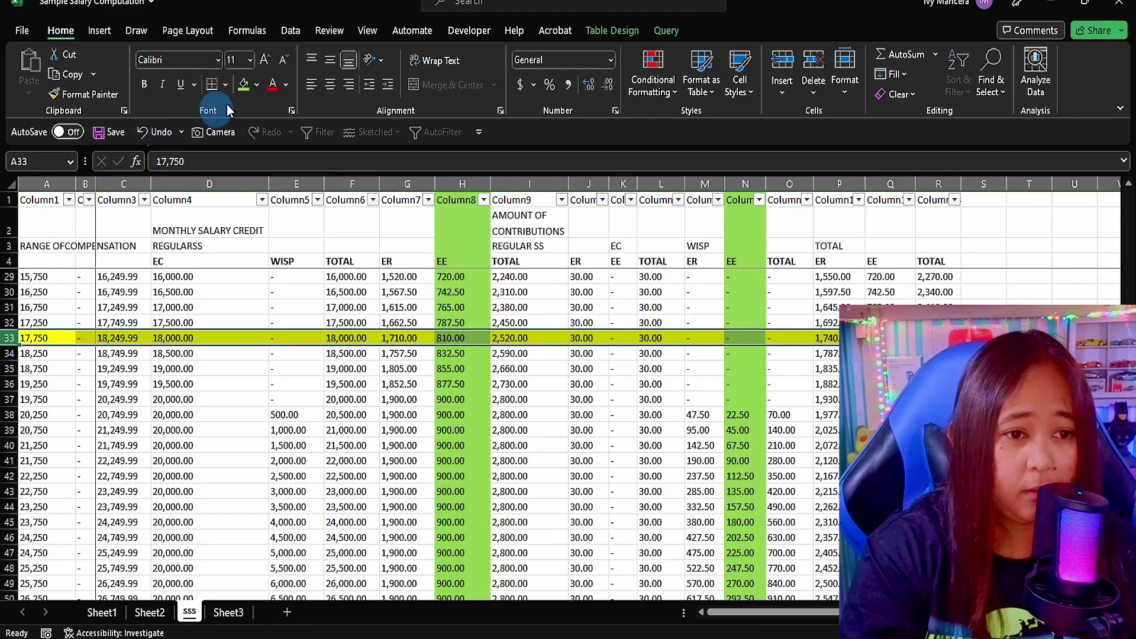
left_click(257, 84)
left_click(275, 254)
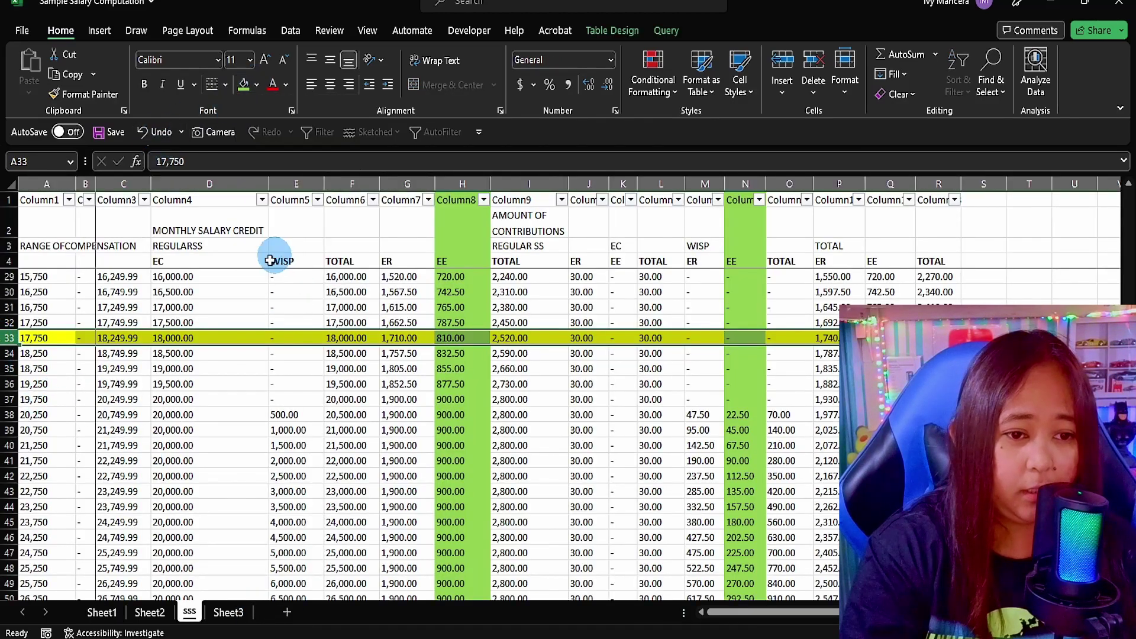
left_click(37, 447)
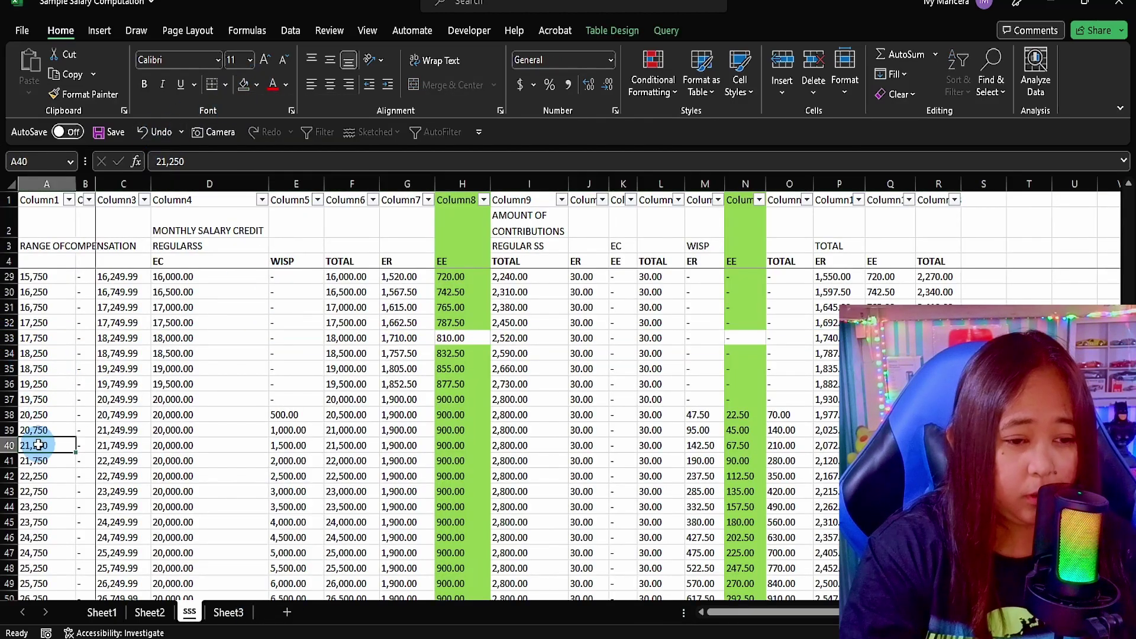
left_click(9, 460)
left_click(256, 85)
left_click(278, 229)
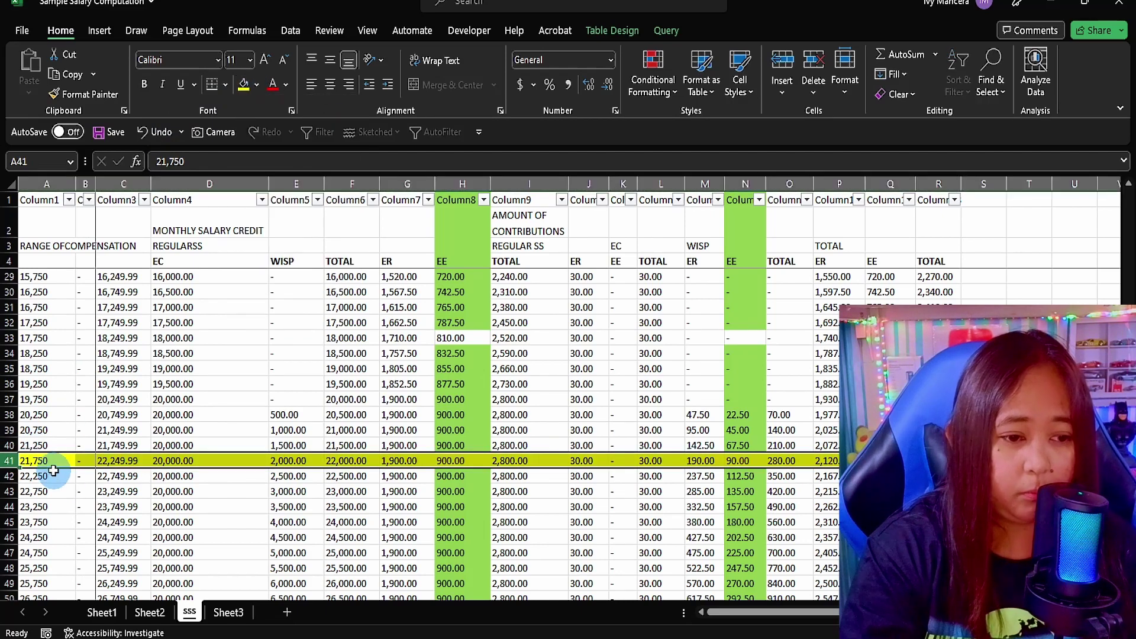
left_click(118, 461)
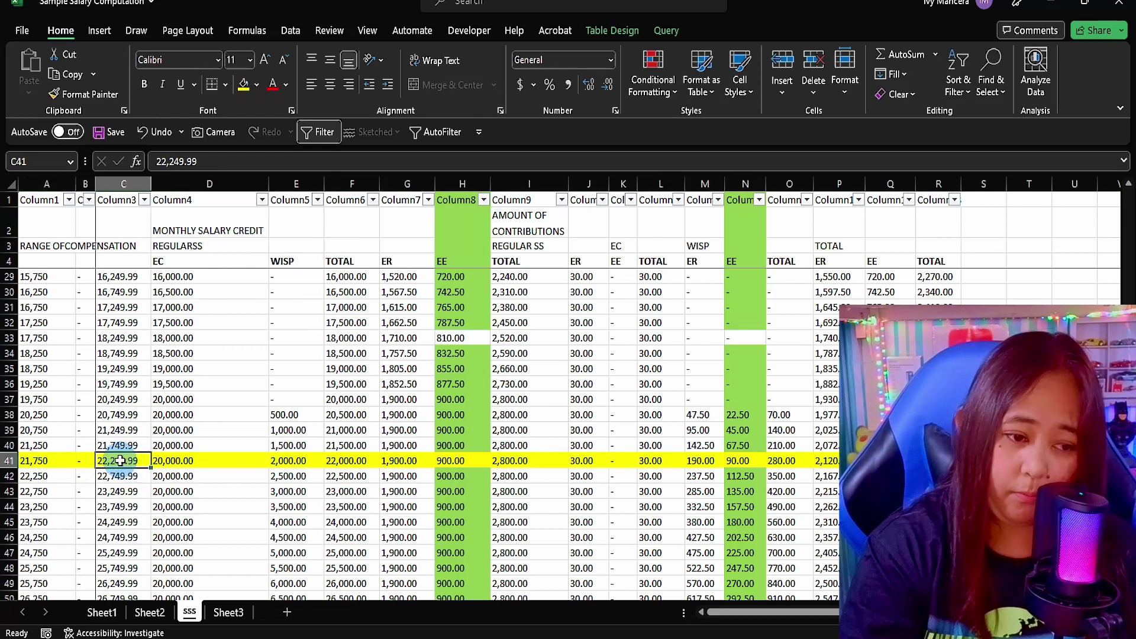
left_click_drag(35, 460, 160, 455)
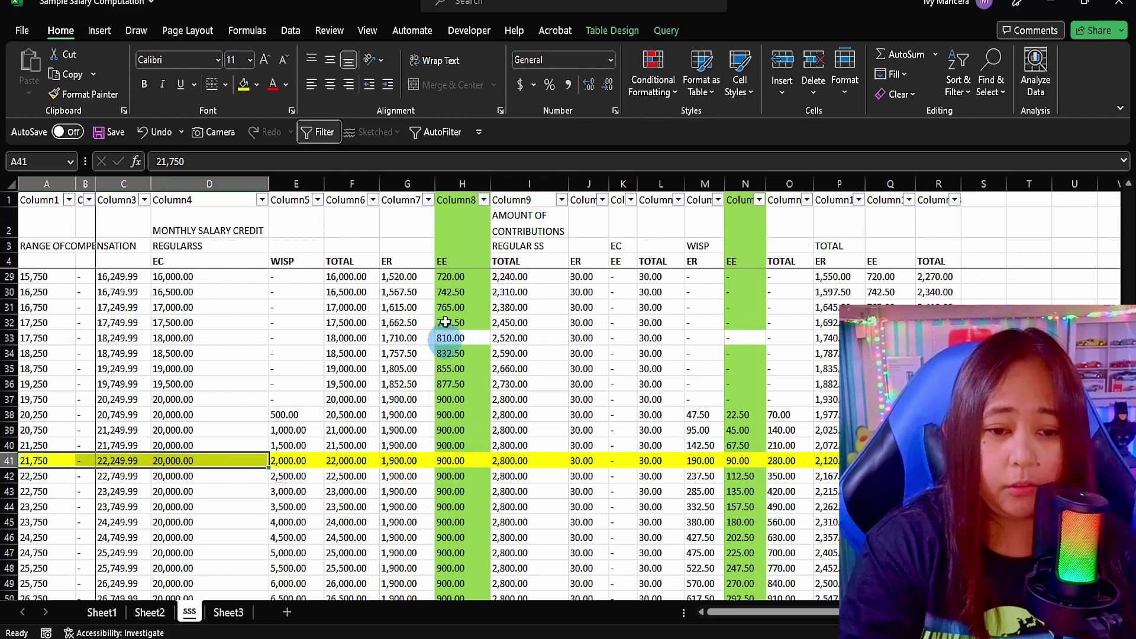
left_click(459, 462)
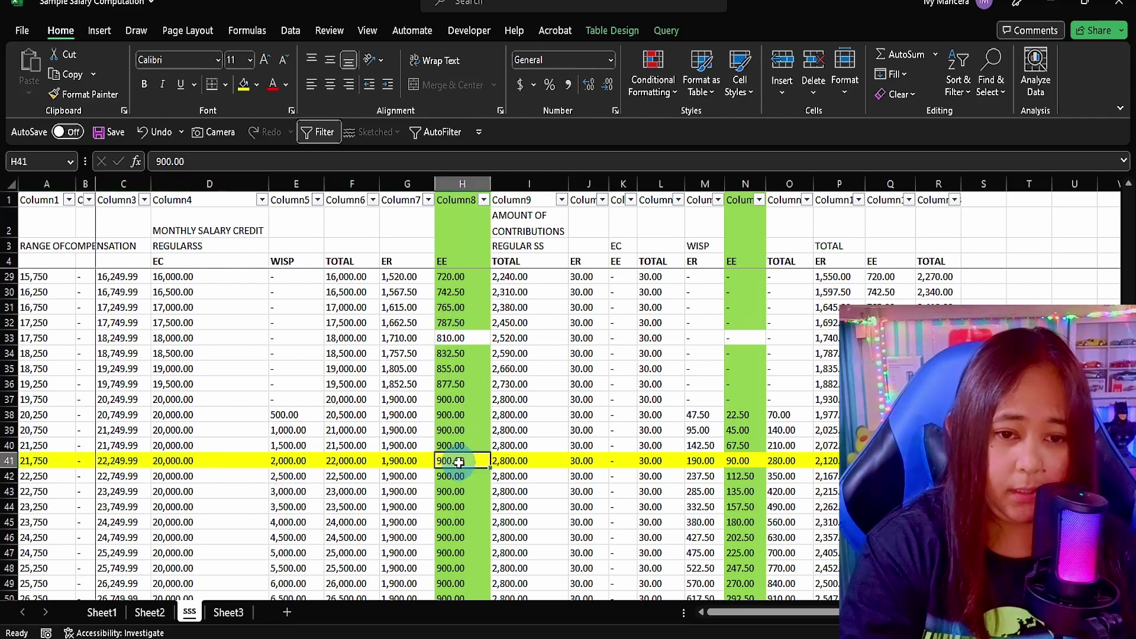
left_click(740, 462)
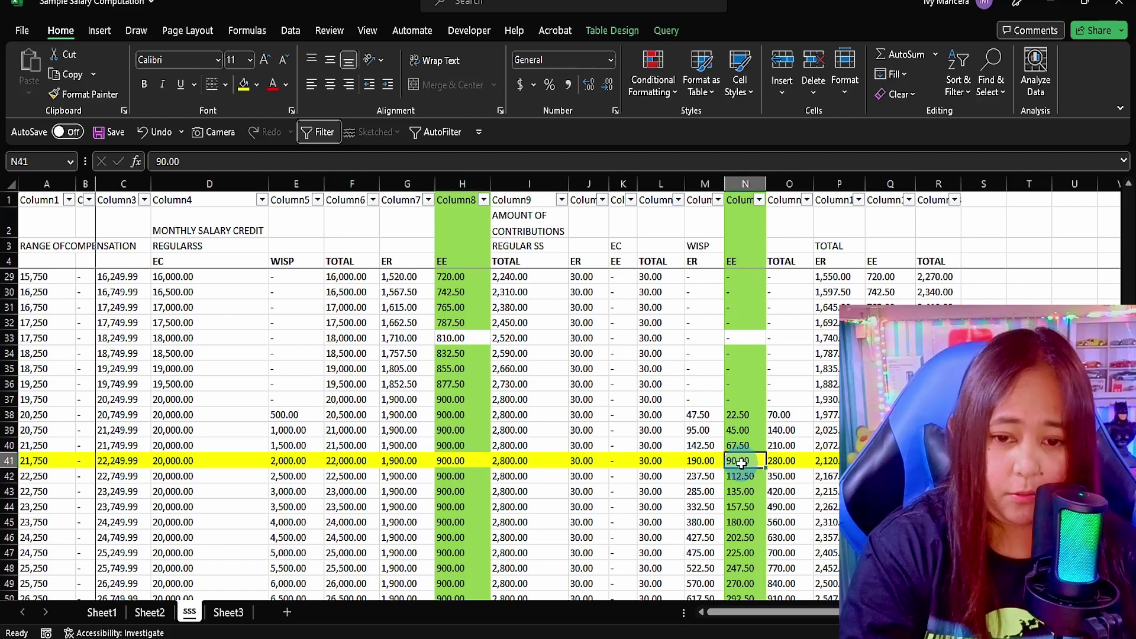
Set B3 to =sss!H41+sss!N41, so SSS reads 990.00 (900.00 plus 90.00)
left_click(102, 612)
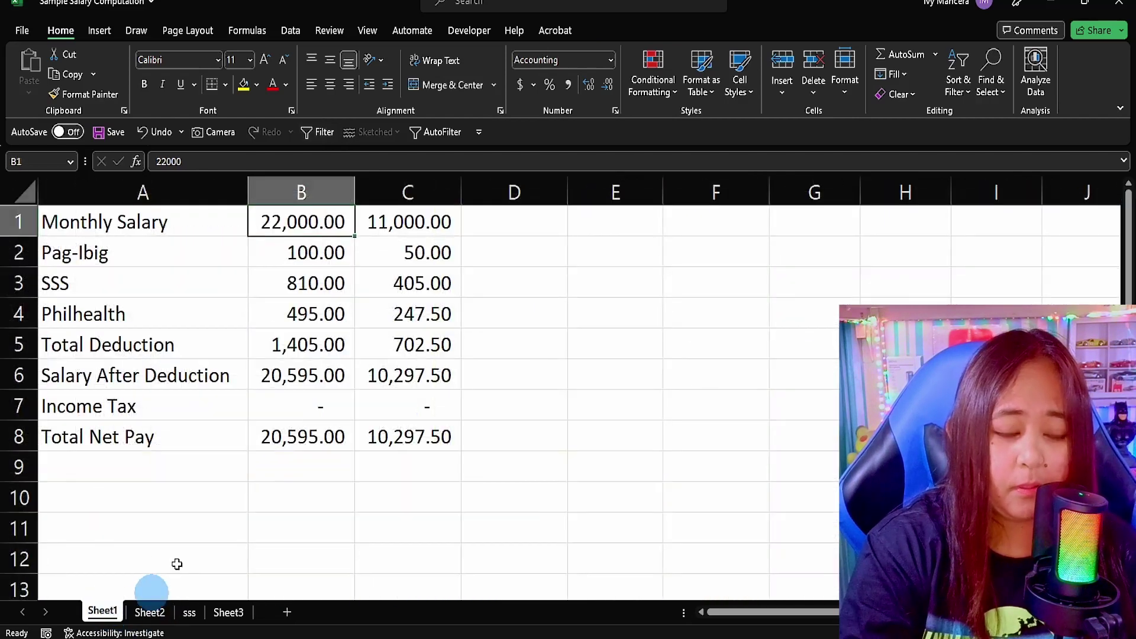
left_click(304, 290)
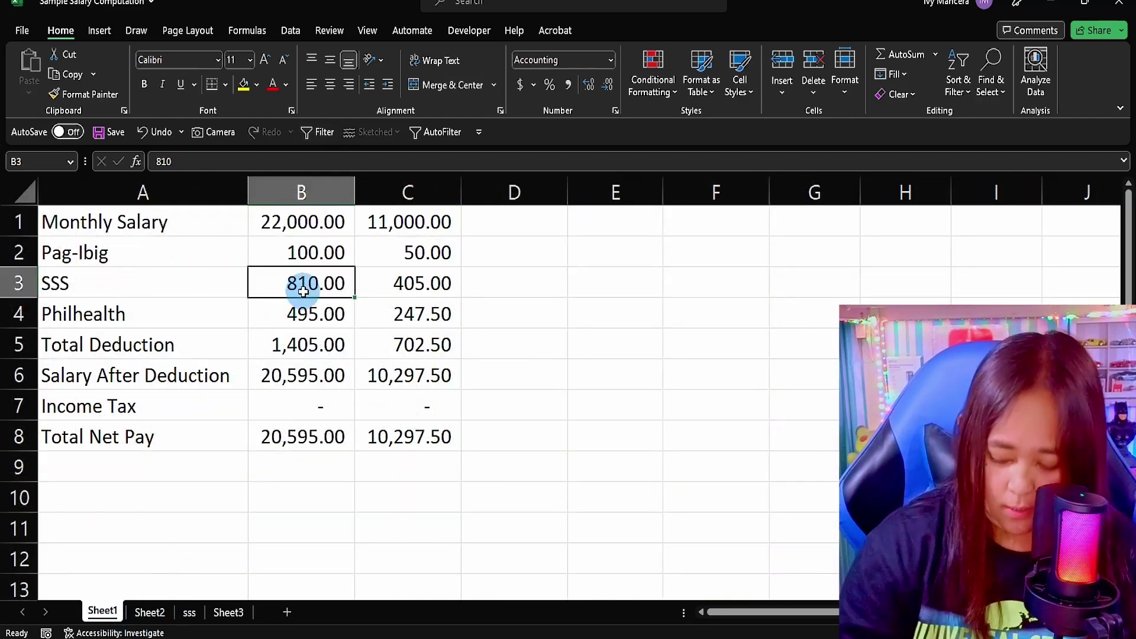
type("=")
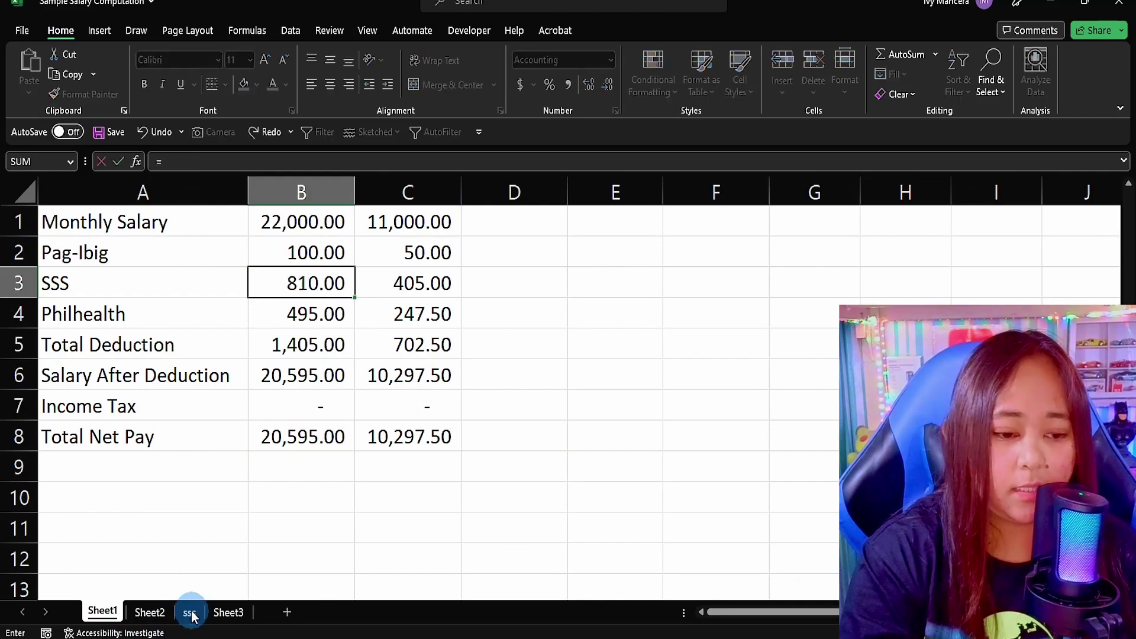
left_click(189, 612)
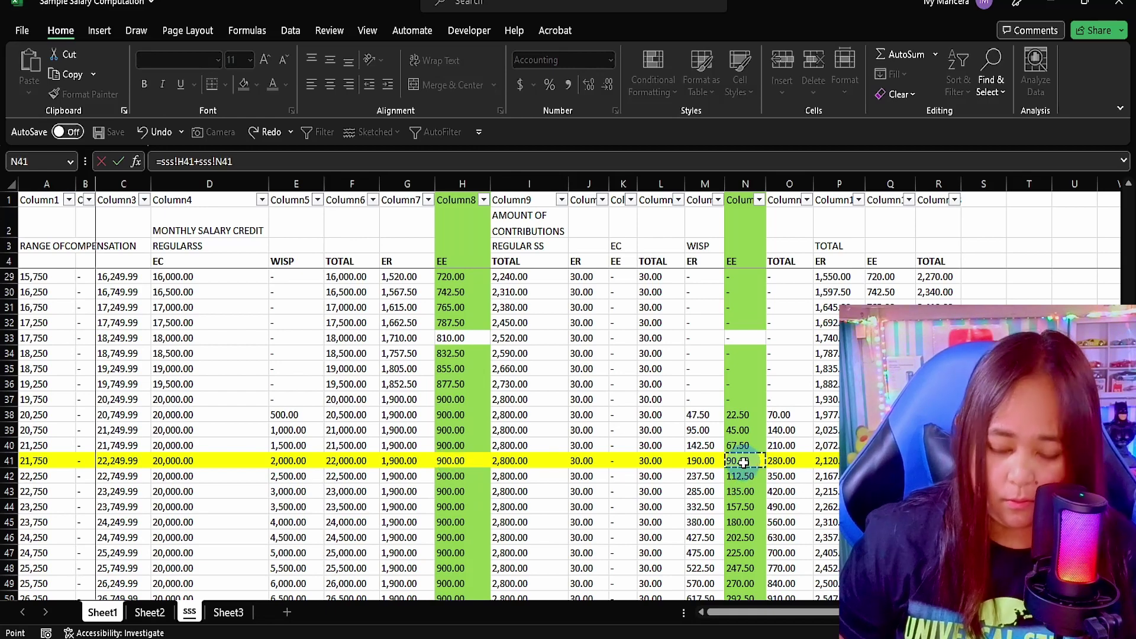
key("Return")
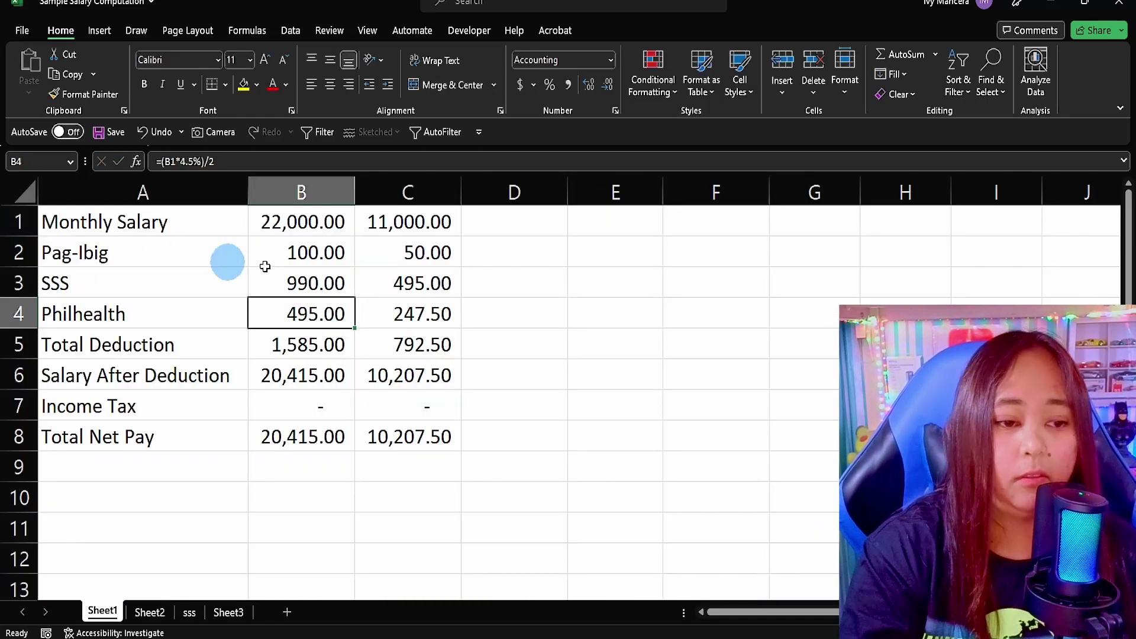
left_click(285, 281)
left_click(283, 313)
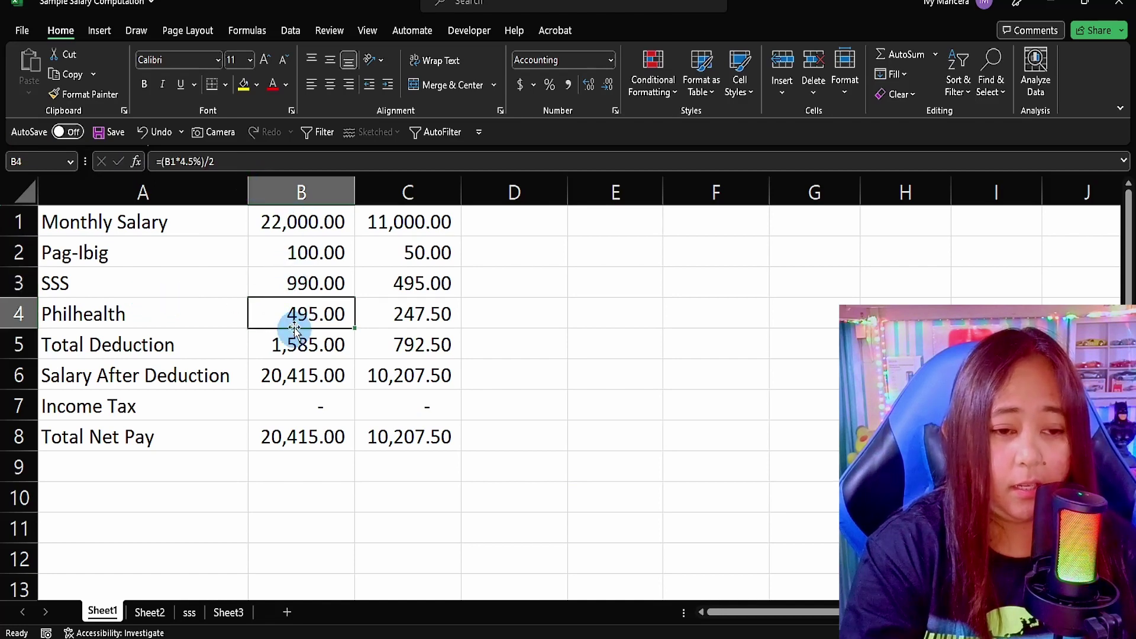
double_click(288, 315)
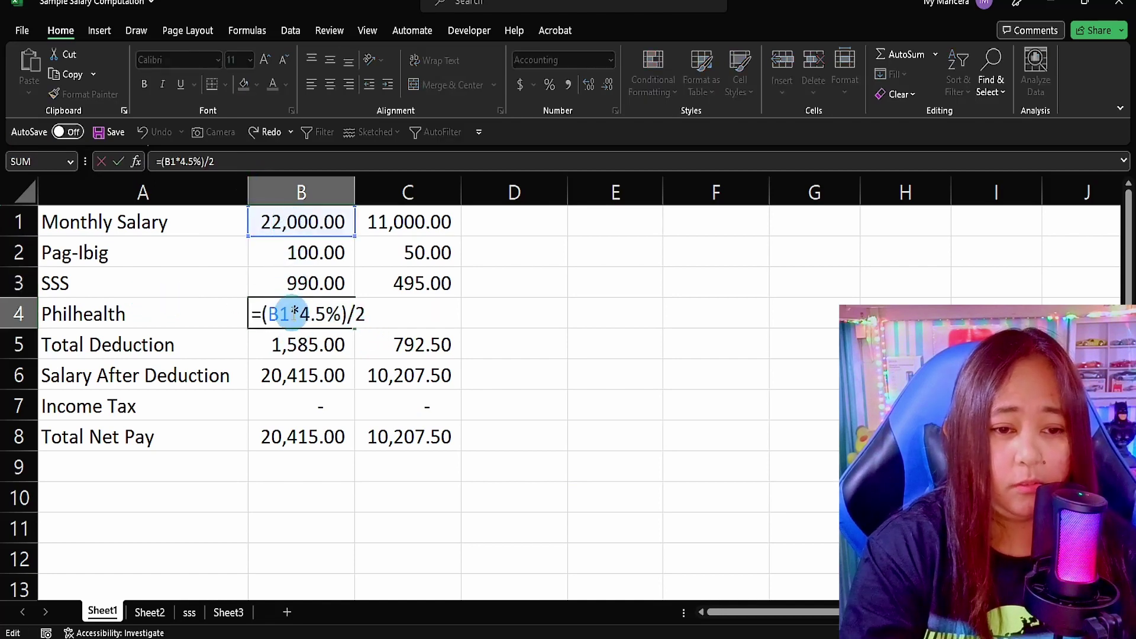
key("Return")
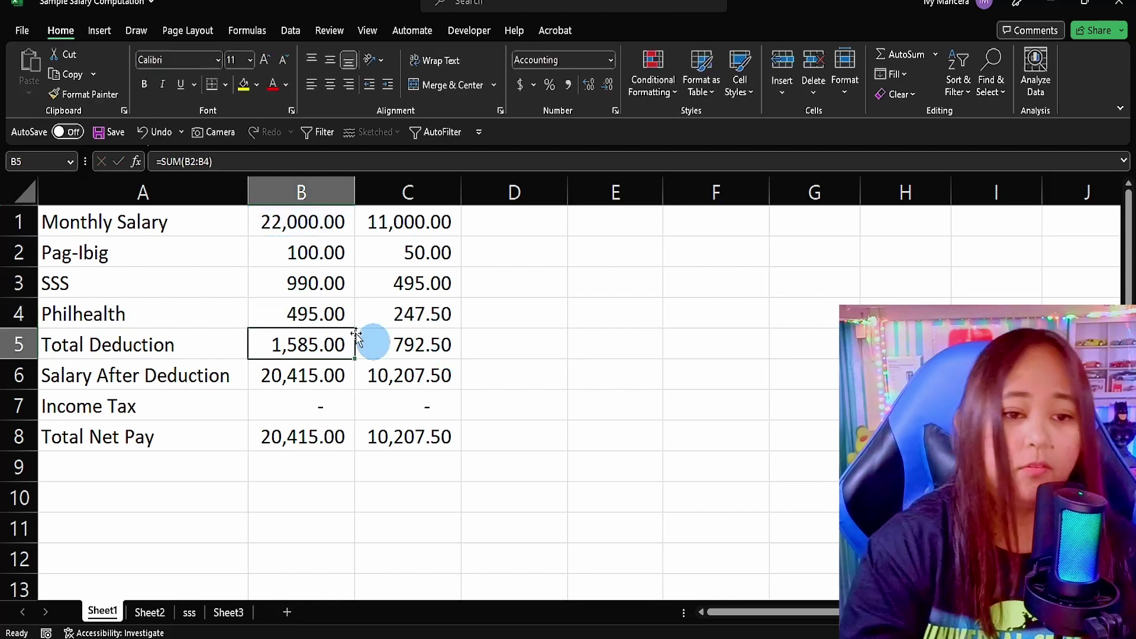
left_click(322, 320)
double_click(311, 344)
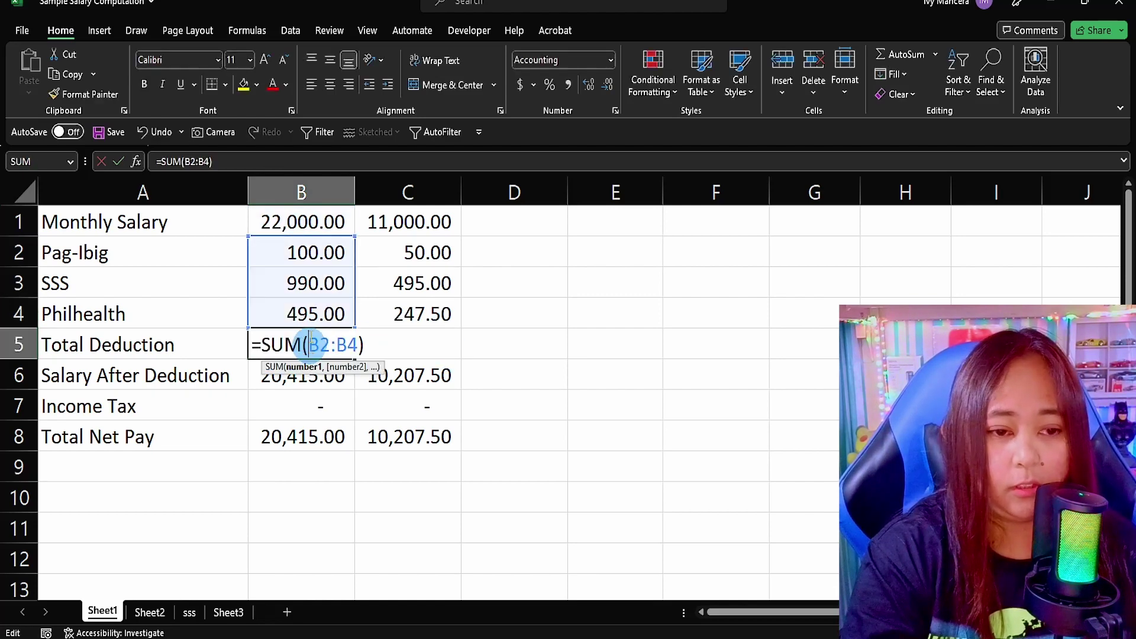
key("Return")
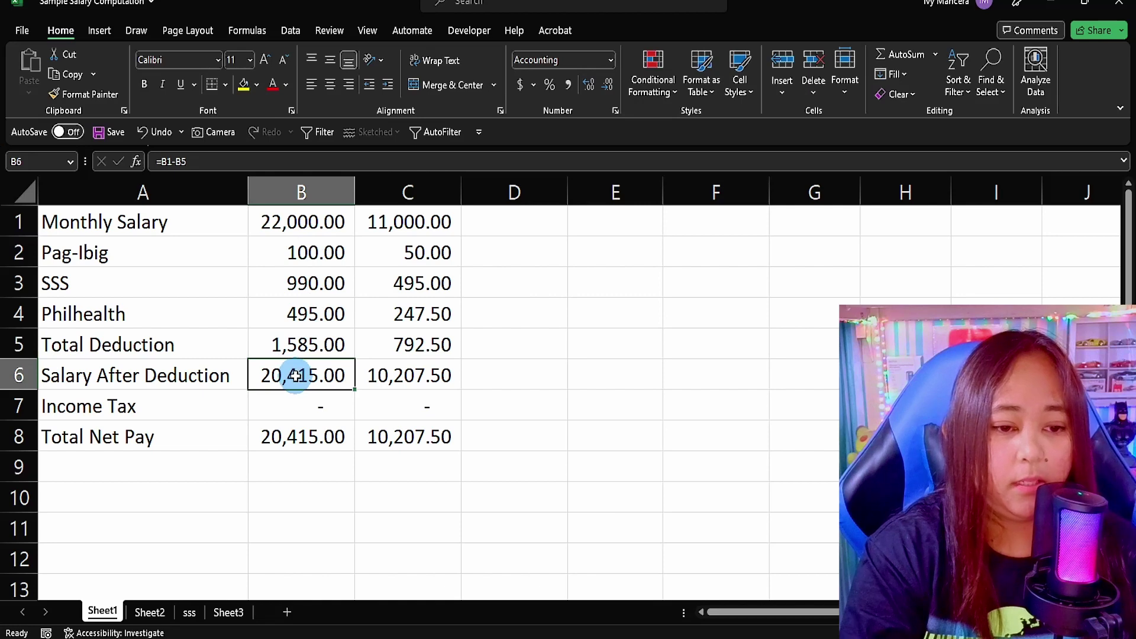
double_click(293, 377)
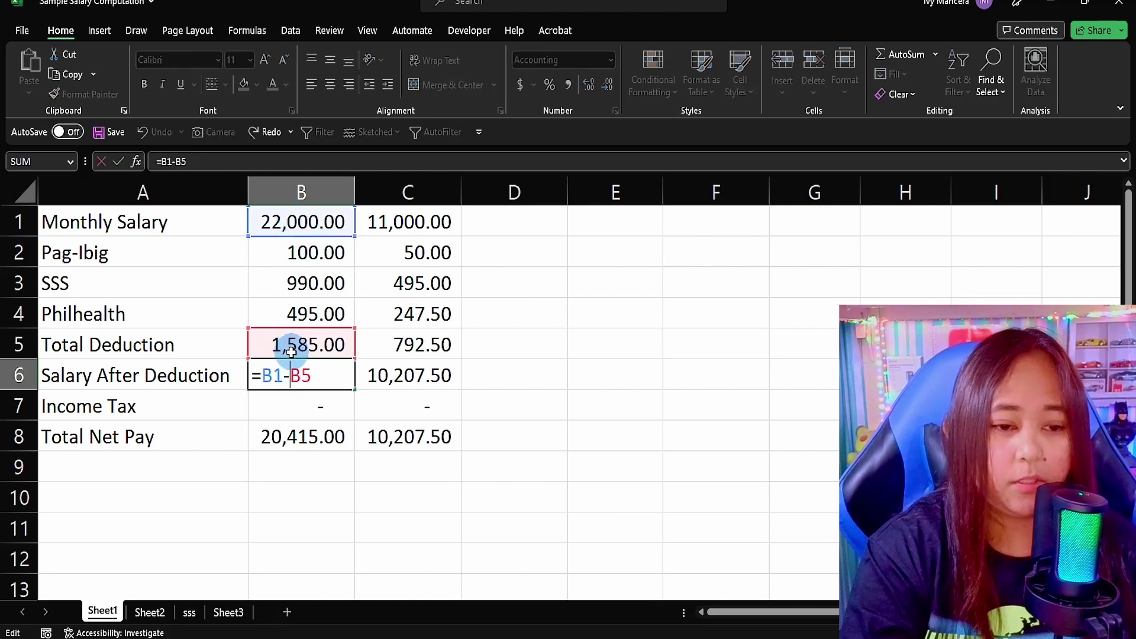
key("Return")
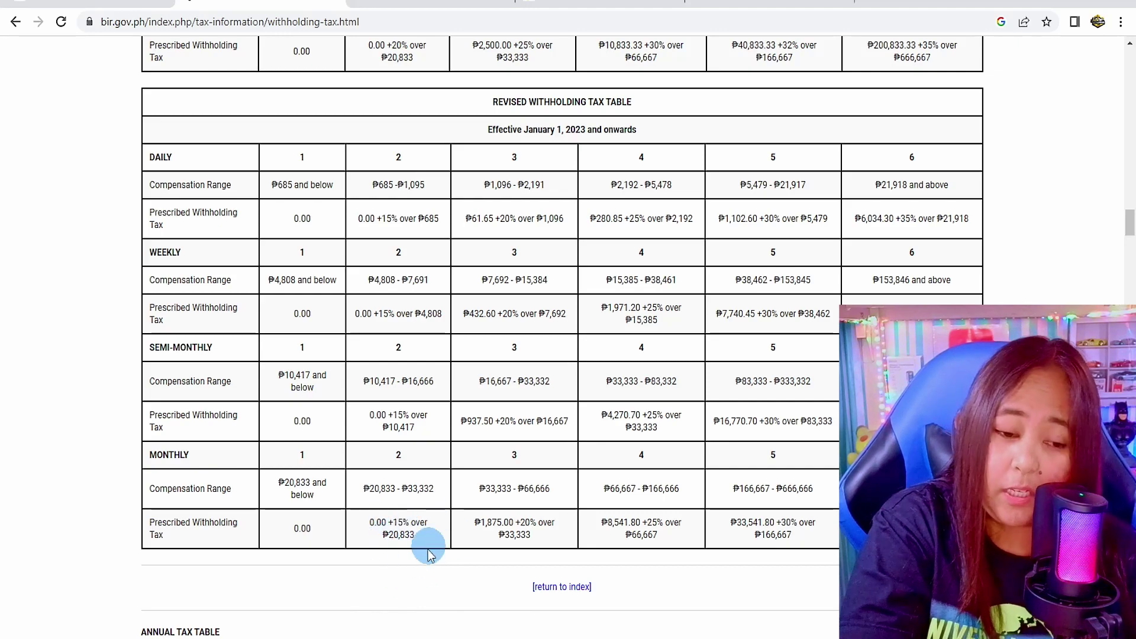
key("alt+Tab")
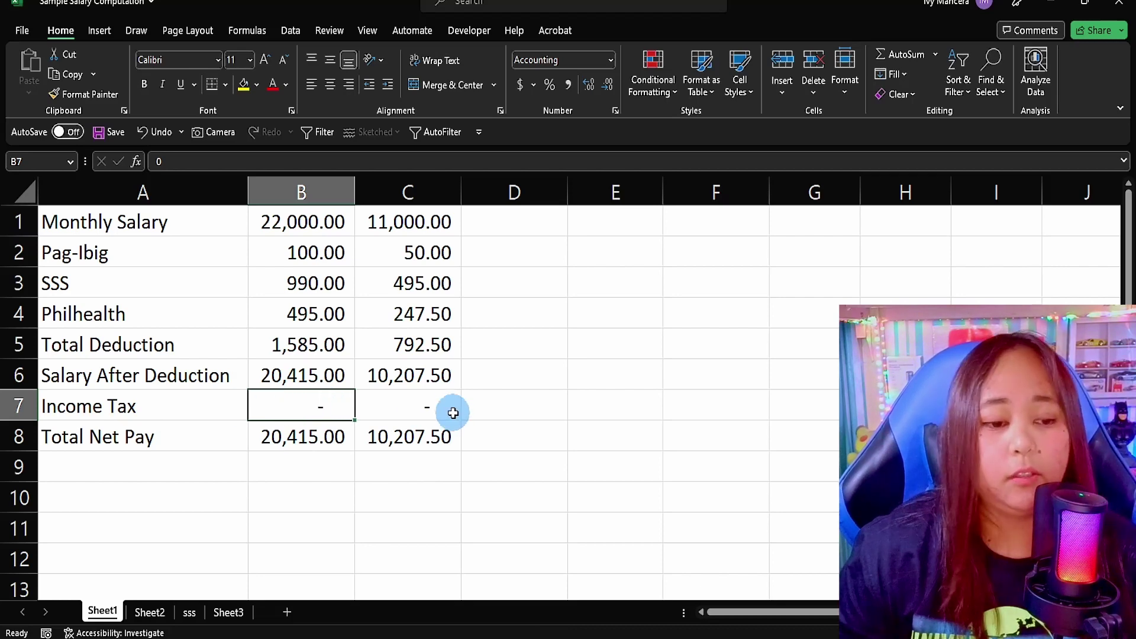
Enter =Sheet2!A2-B6 as Income Tax in B7, giving 418.00
left_click(151, 612)
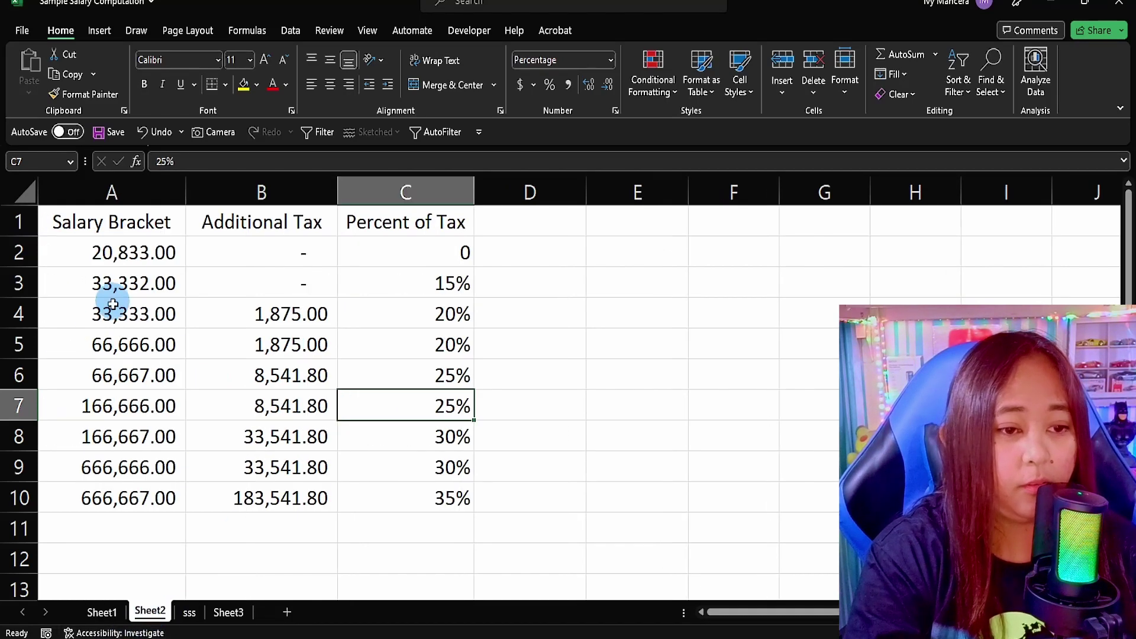
key("ctrl+Page_Up")
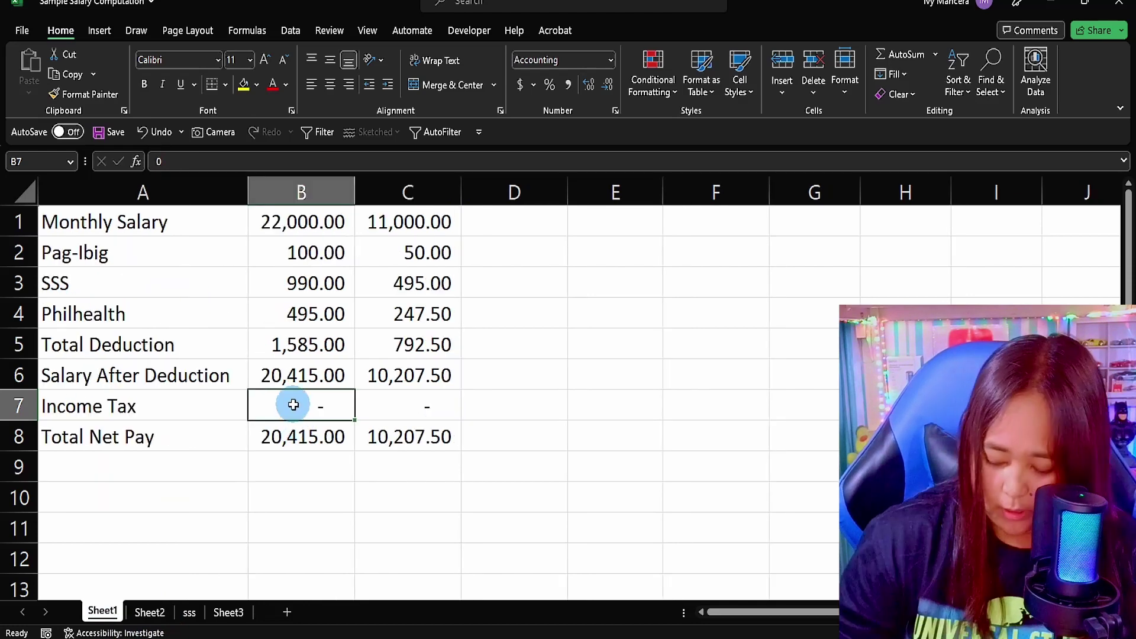
type("=(")
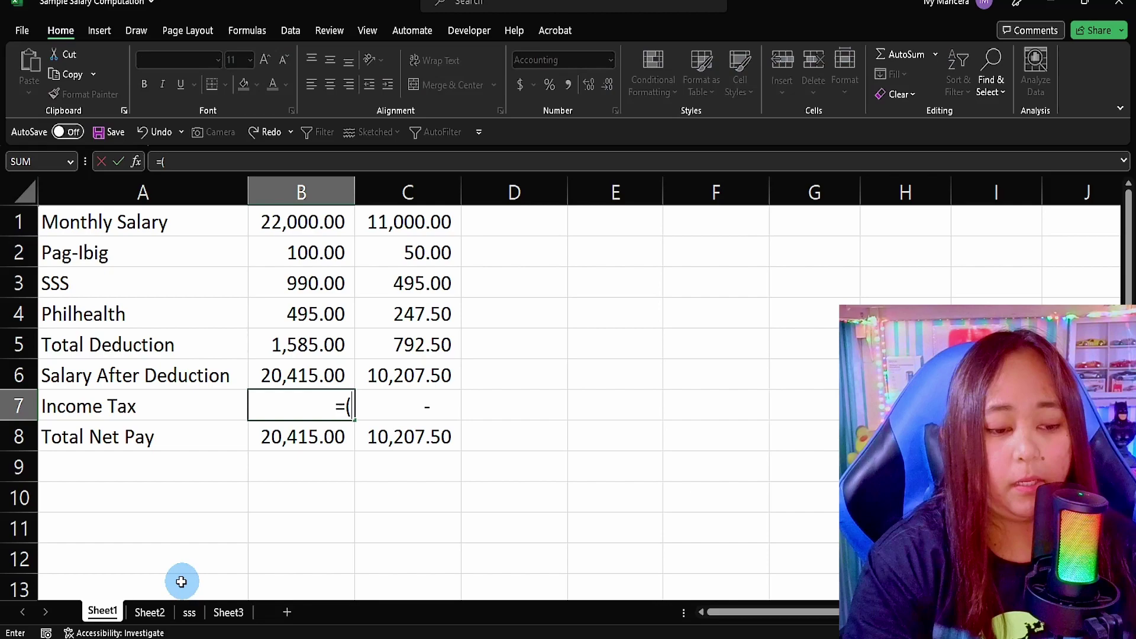
left_click(149, 611)
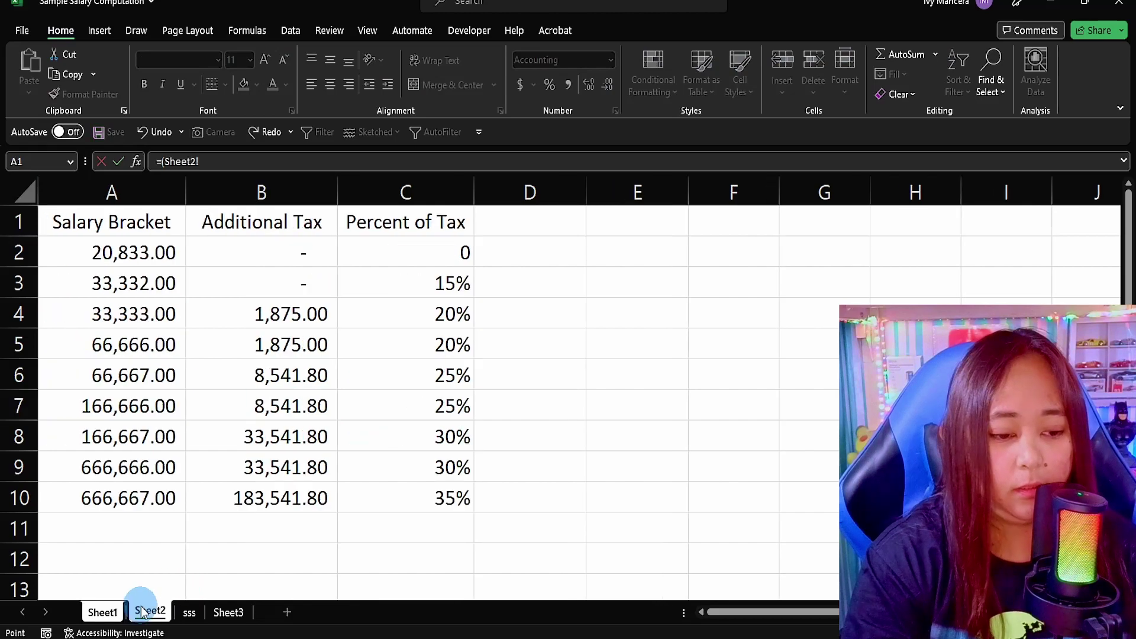
left_click(129, 252)
type("-")
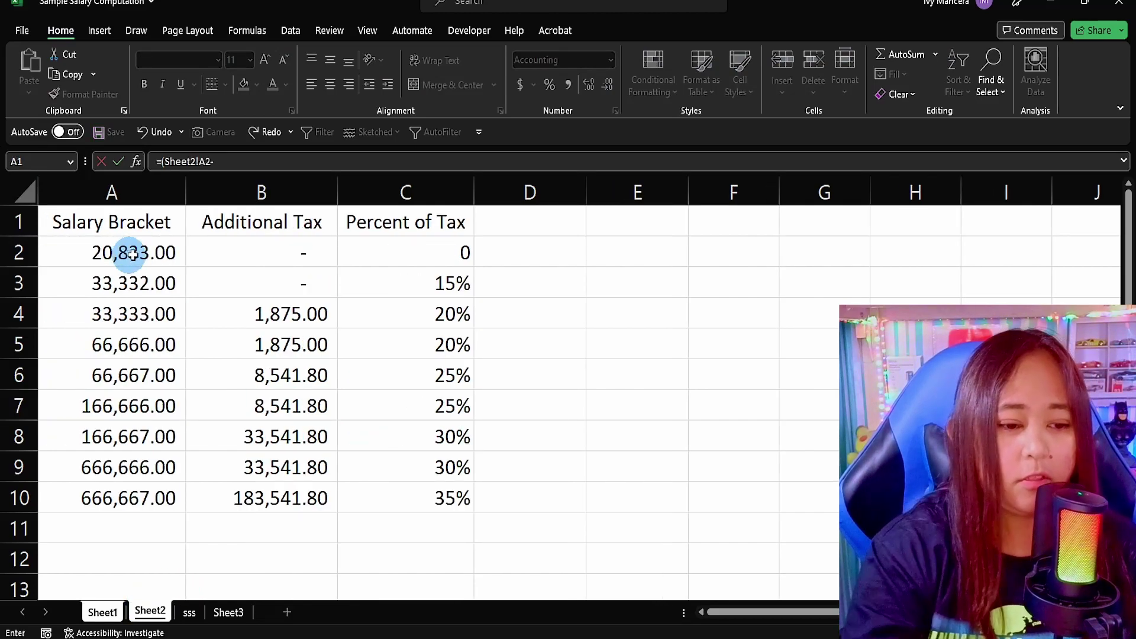
left_click(103, 612)
left_click(300, 374)
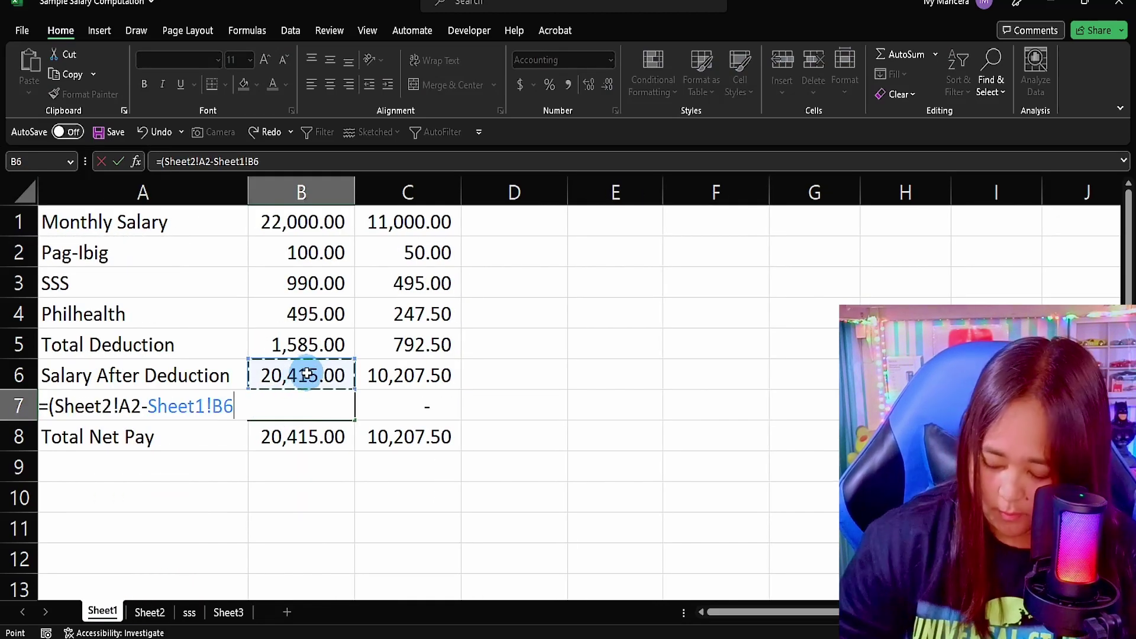
key("Return")
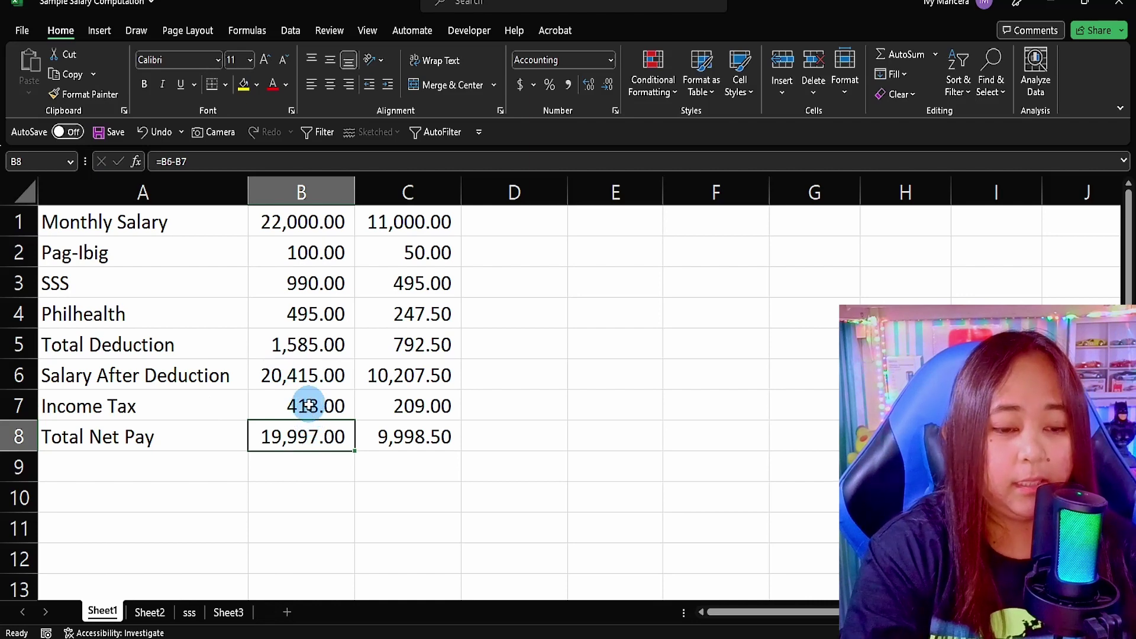
left_click(309, 405)
Compare the 418.00 income tax against the Sheet2 salary bracket table
left_click(150, 612)
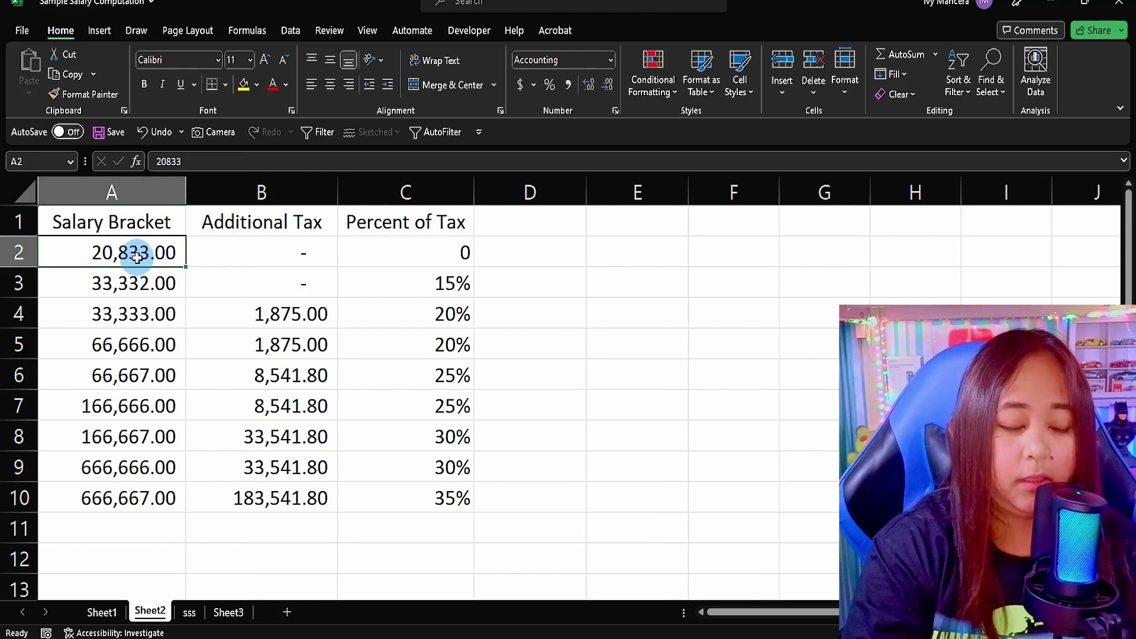
left_click(98, 612)
left_click(150, 611)
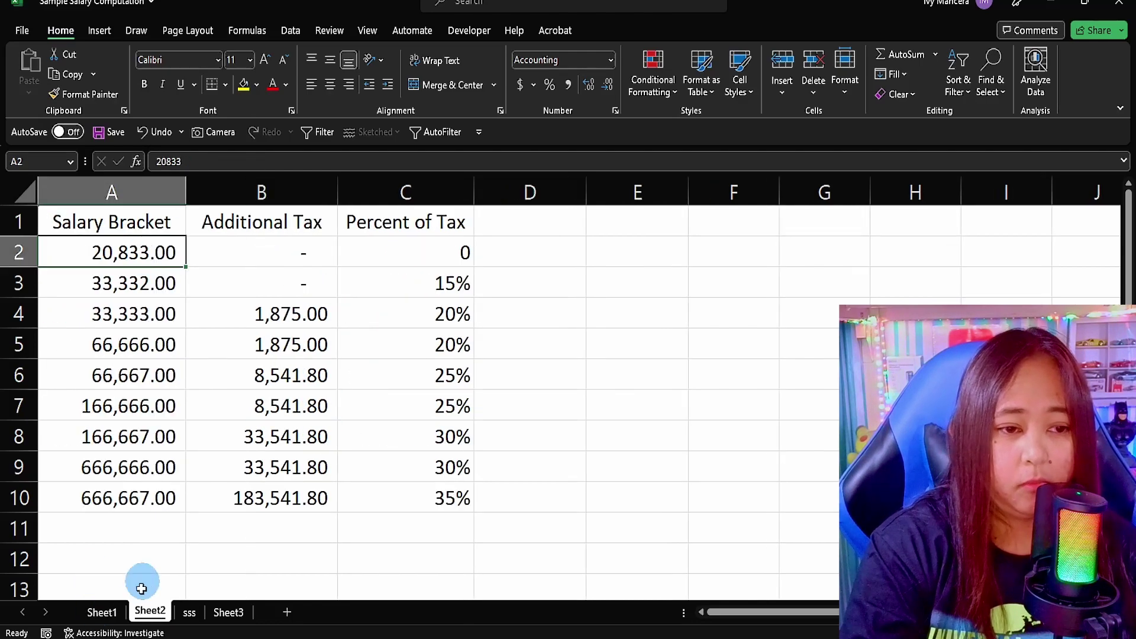
left_click(103, 612)
left_click(300, 406)
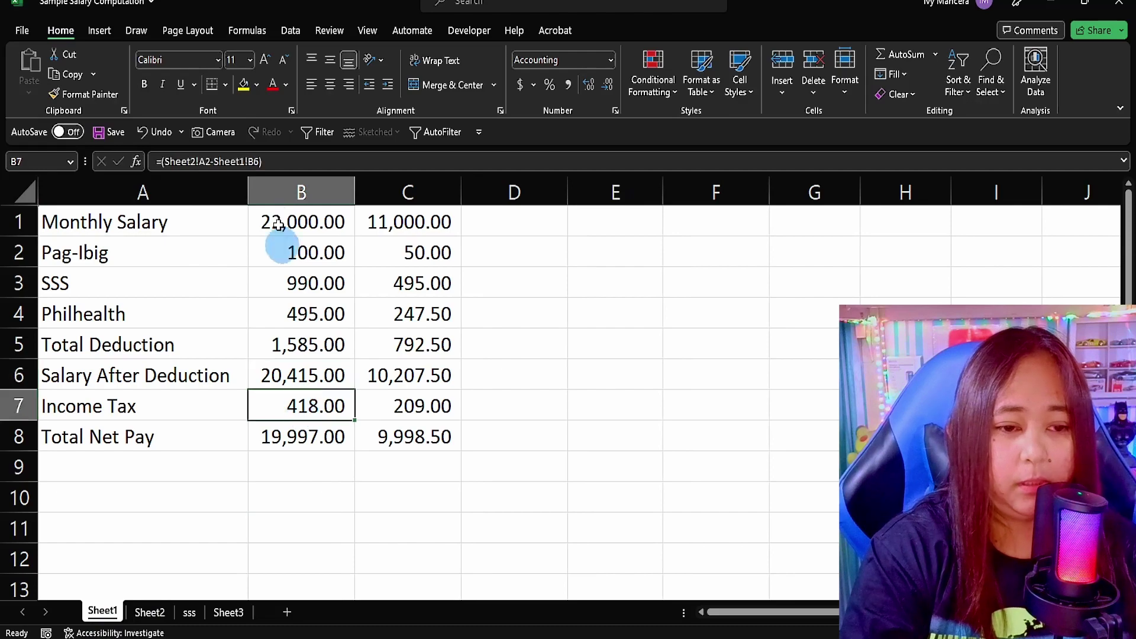
left_click(272, 222)
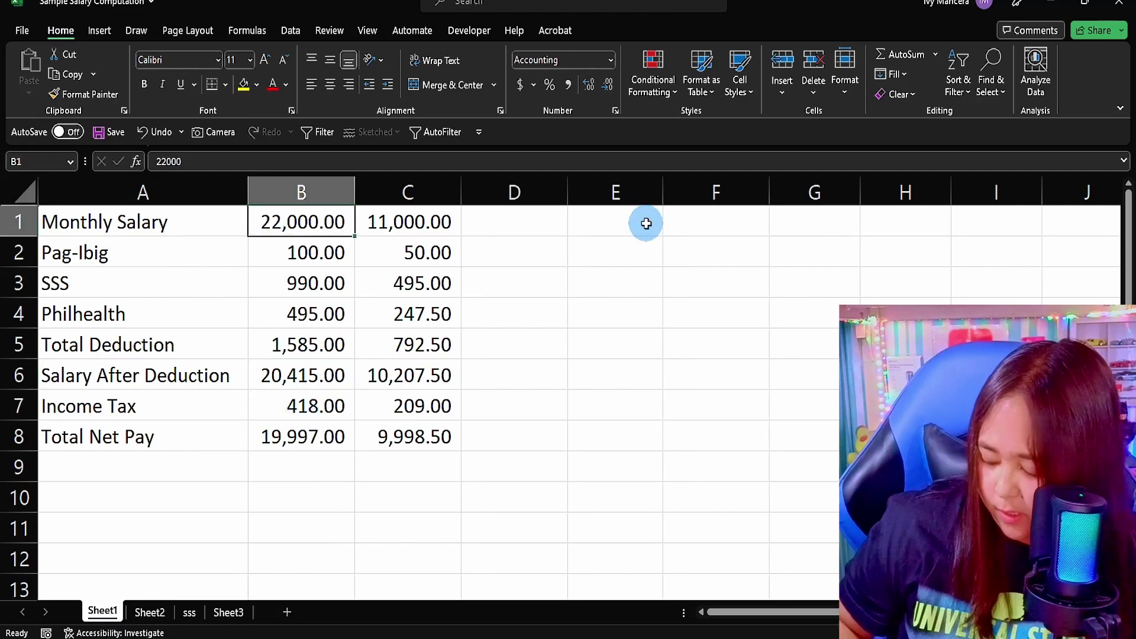
Clear the Income Tax value in B7 and review the Sheet2 bracket table
right_click(646, 223)
left_click(289, 391)
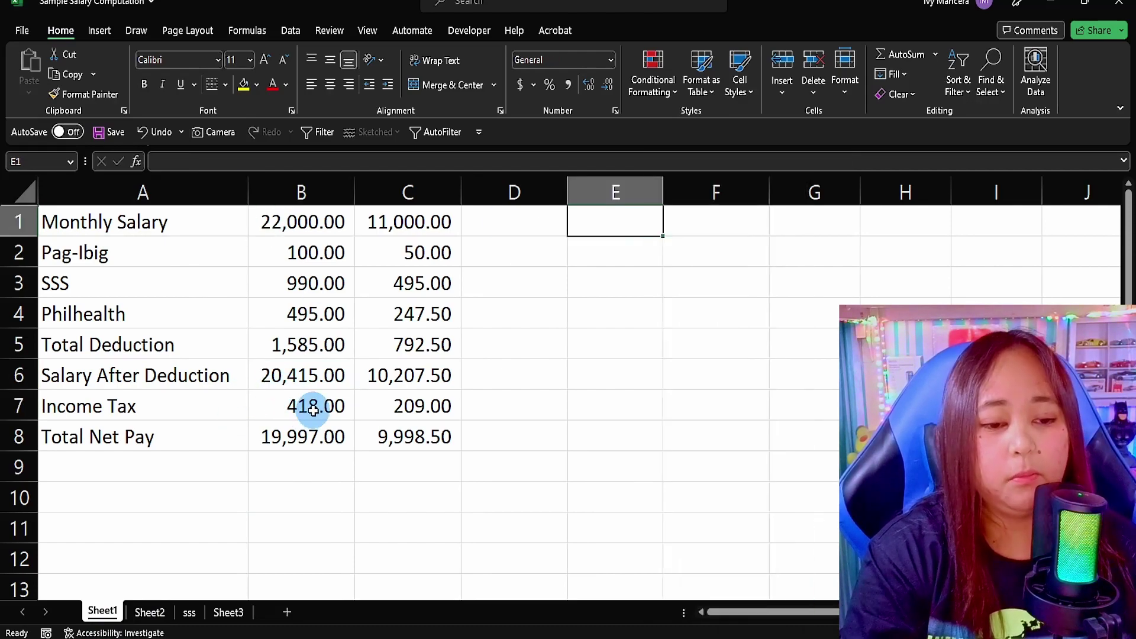
left_click(290, 405)
key("Delete")
left_click(272, 379)
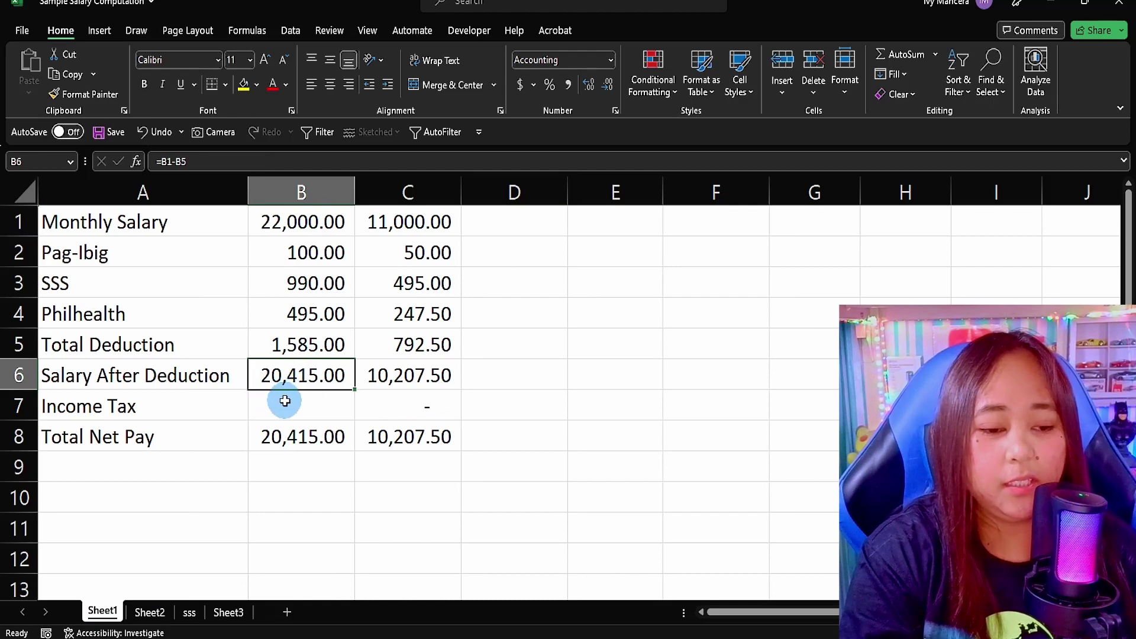
left_click(136, 606)
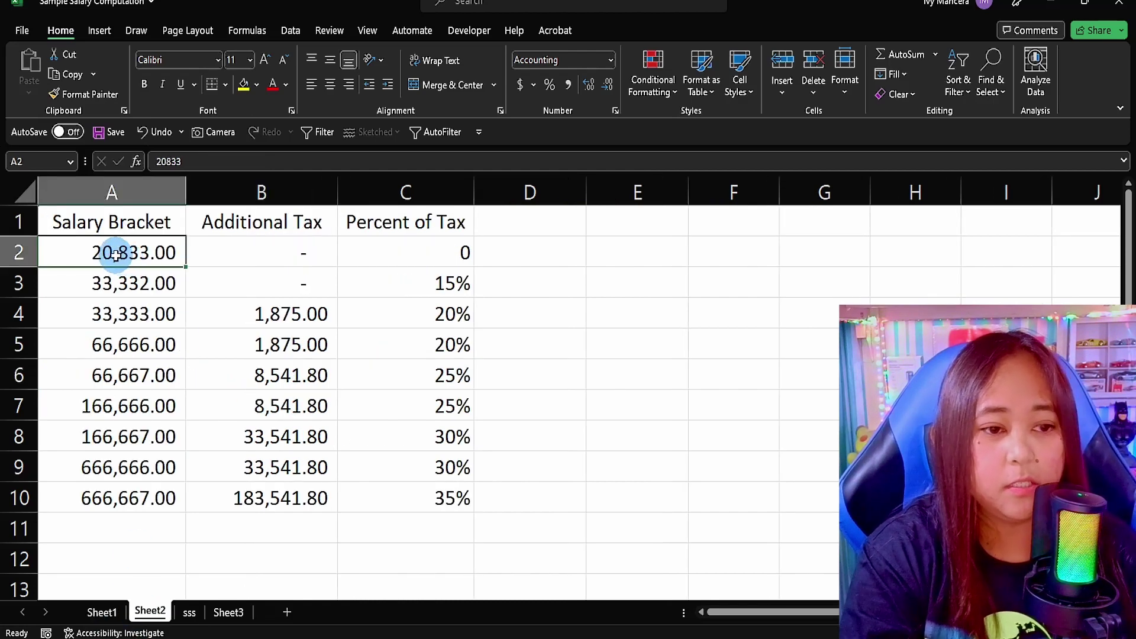
left_click(106, 612)
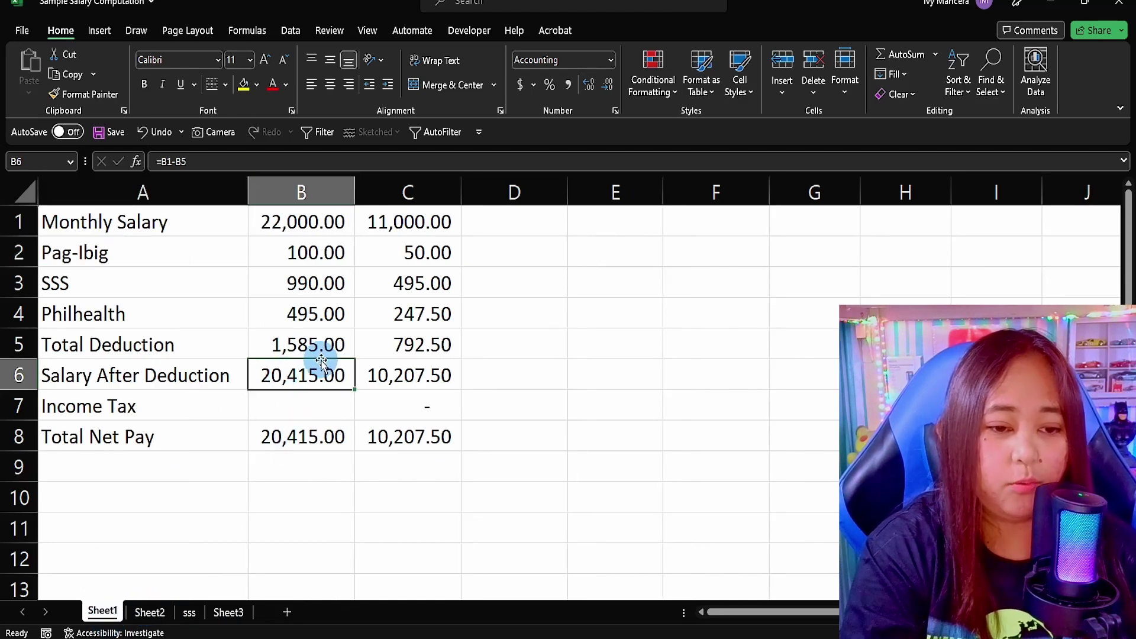
Change the monthly salary to 23,000 and check the recalculated SSS and Philhealth amounts
left_click(320, 220)
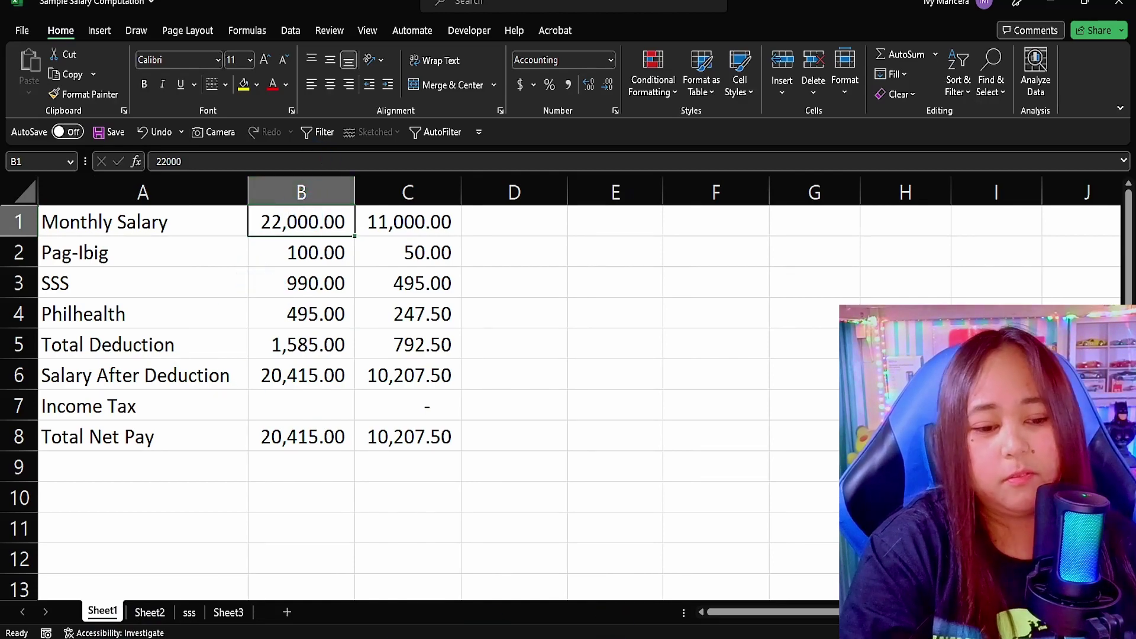
key("alt+Tab")
key("alt+Tab")
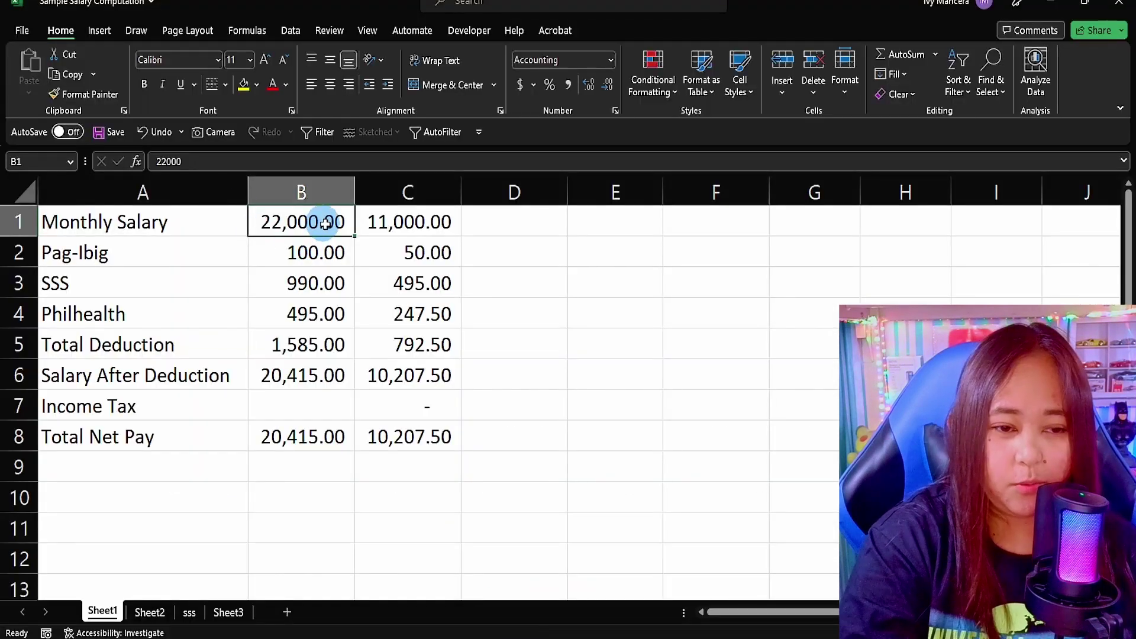
type("23")
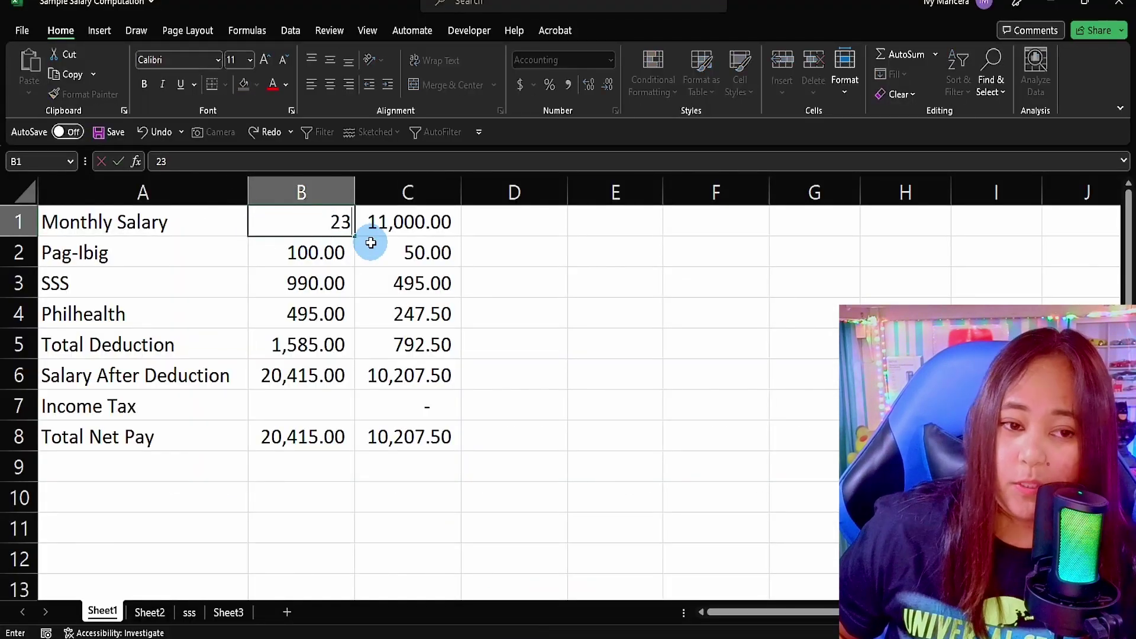
type(",000")
key("Return")
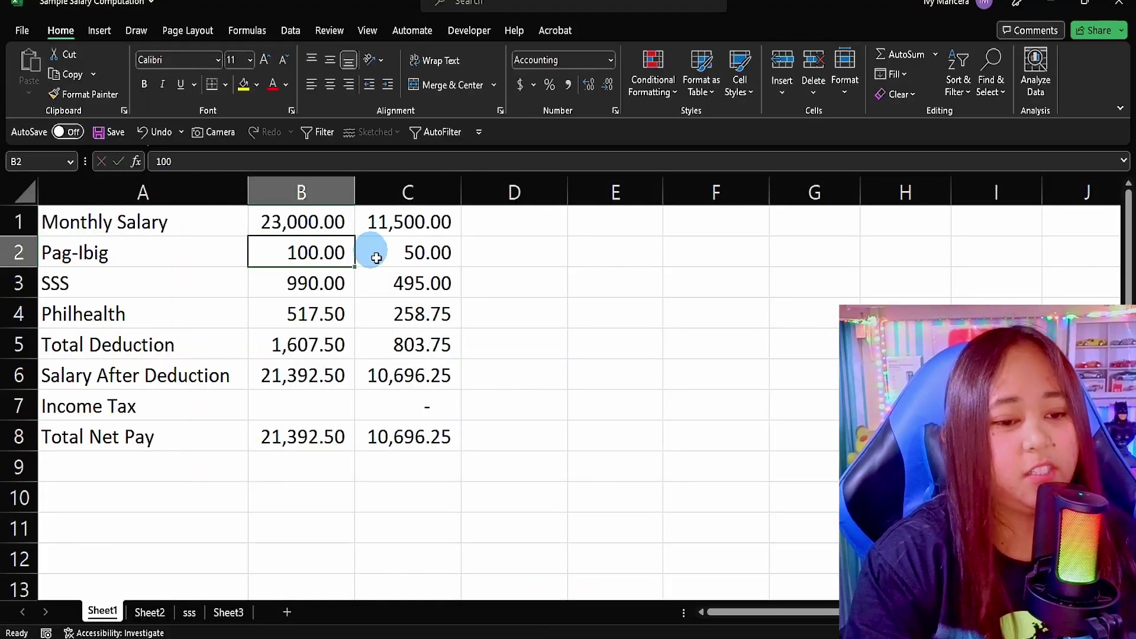
left_click(296, 216)
left_click(308, 311)
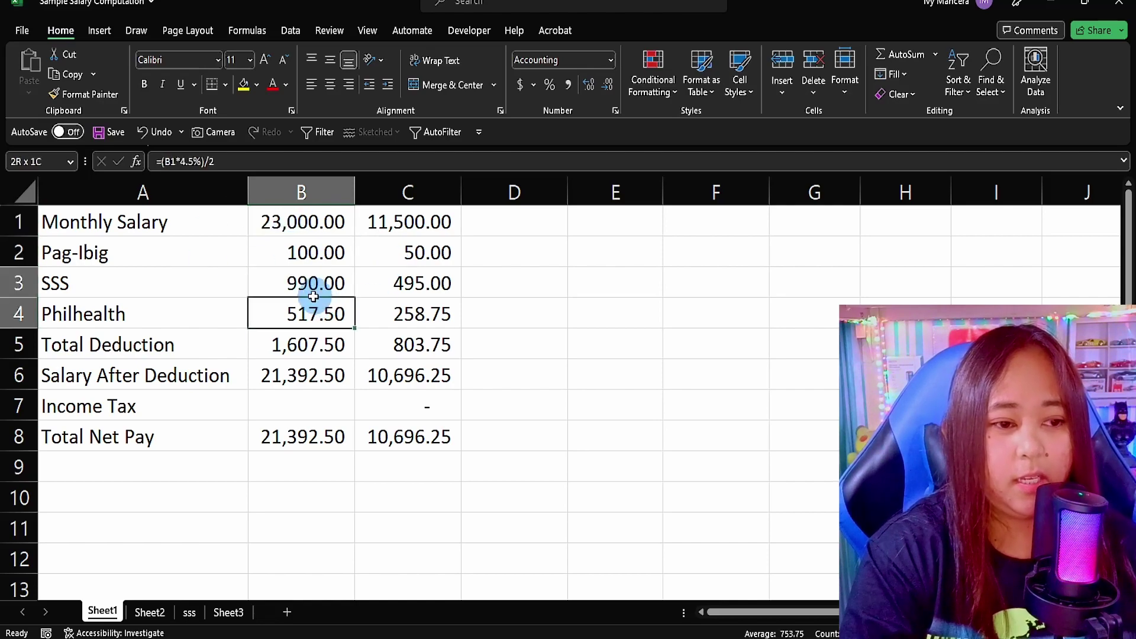
left_click_drag(308, 311, 304, 291)
left_click(302, 285)
Fill the 22,750 bracket row (row 43) on the sss sheet with yellow
left_click(189, 612)
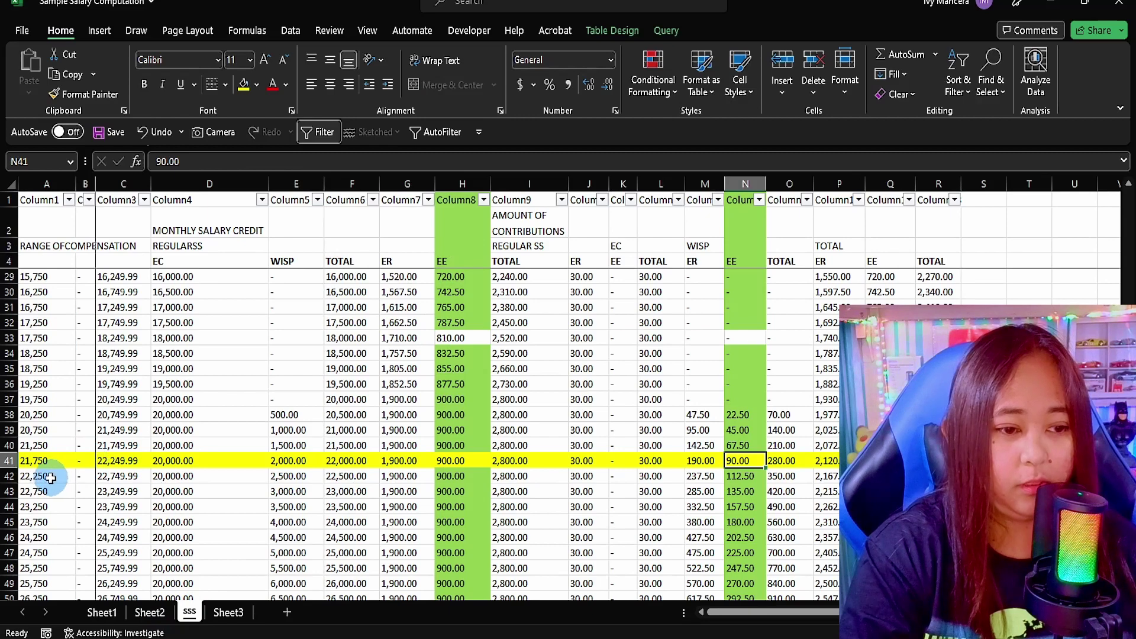
left_click(9, 460)
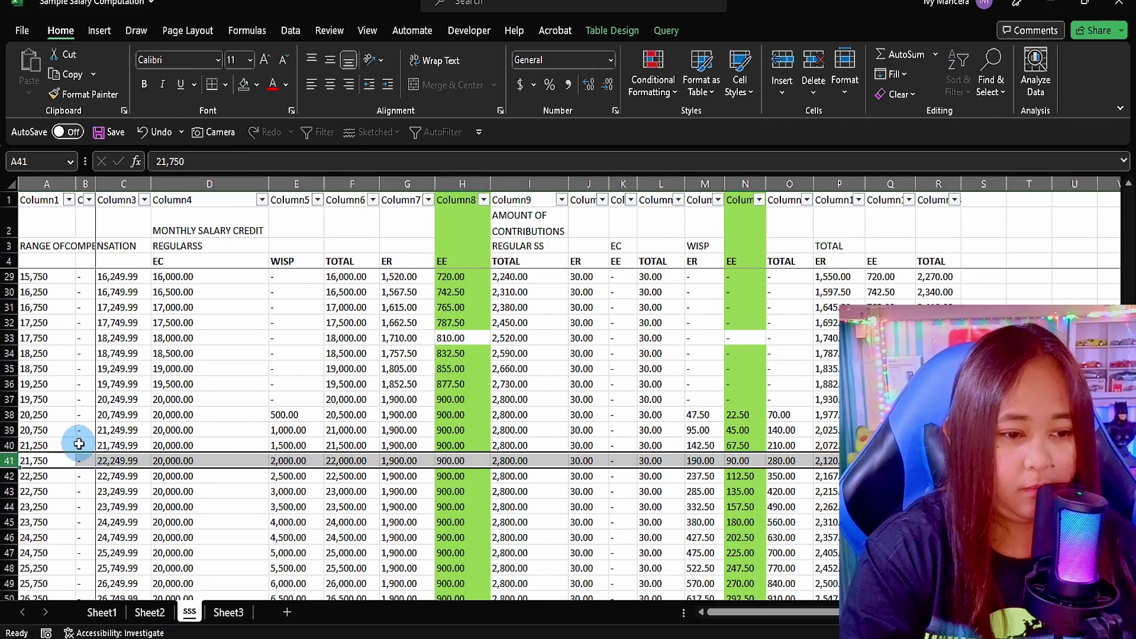
left_click(55, 478)
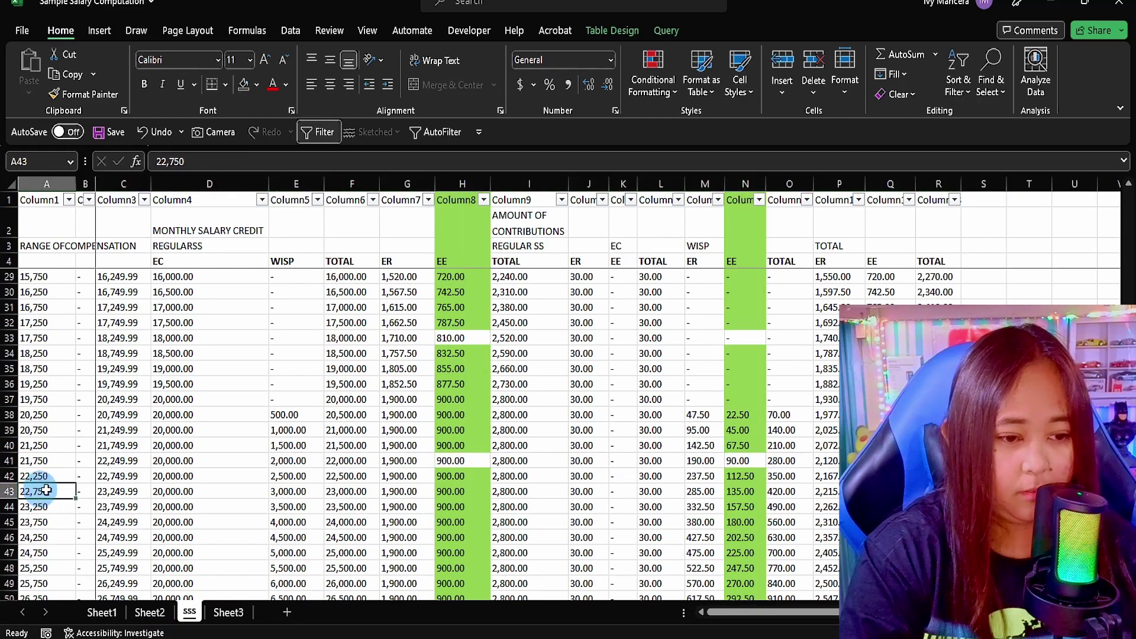
left_click(9, 490)
left_click(257, 84)
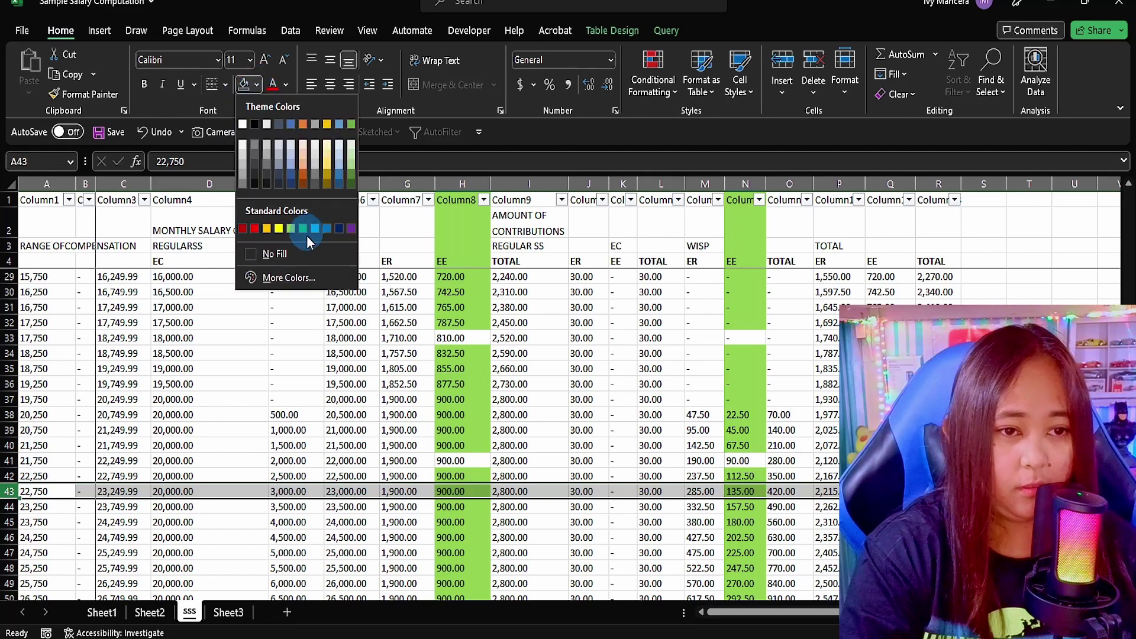
left_click(275, 225)
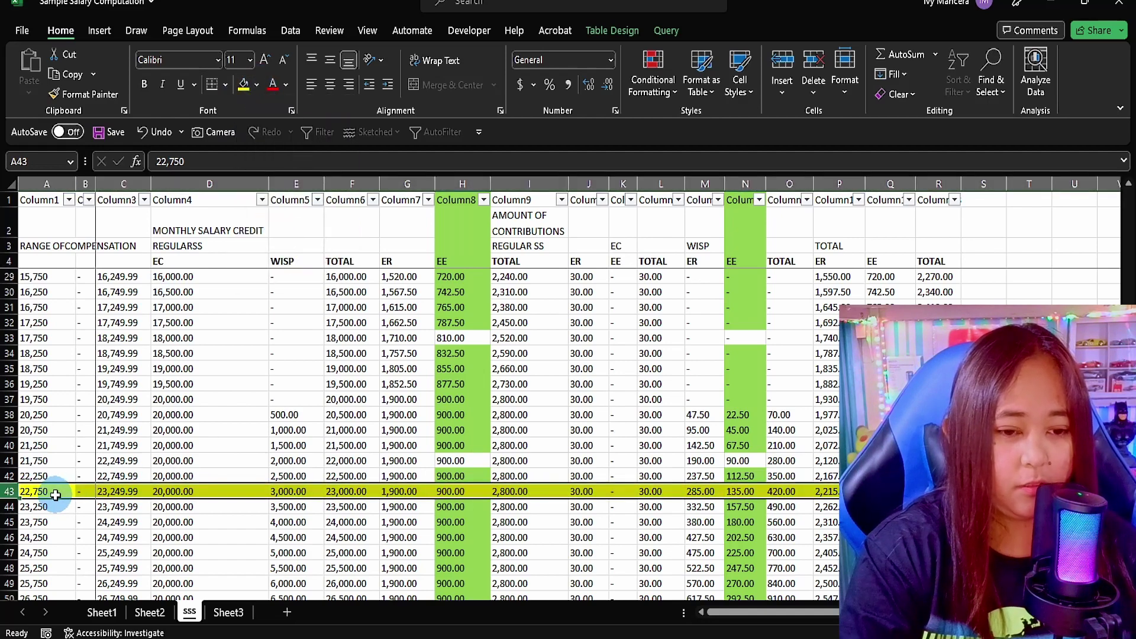
Set the payslip's SSS in B3 to =sss!H43+sss!N43, giving 1,035.00
left_click(102, 612)
type("=")
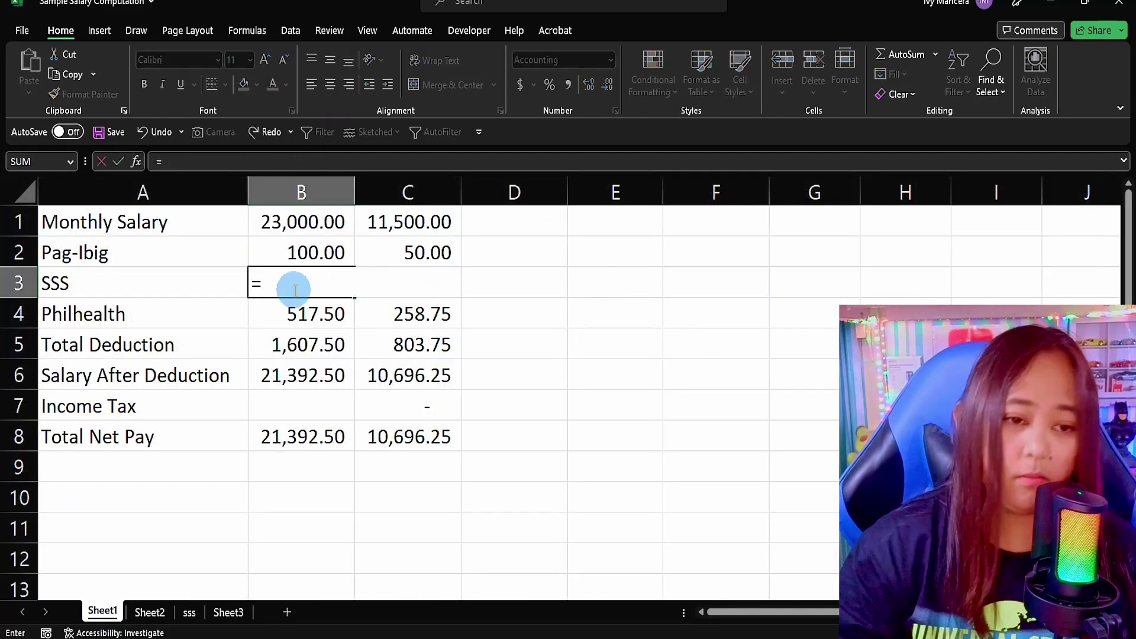
left_click(190, 612)
left_click(454, 491)
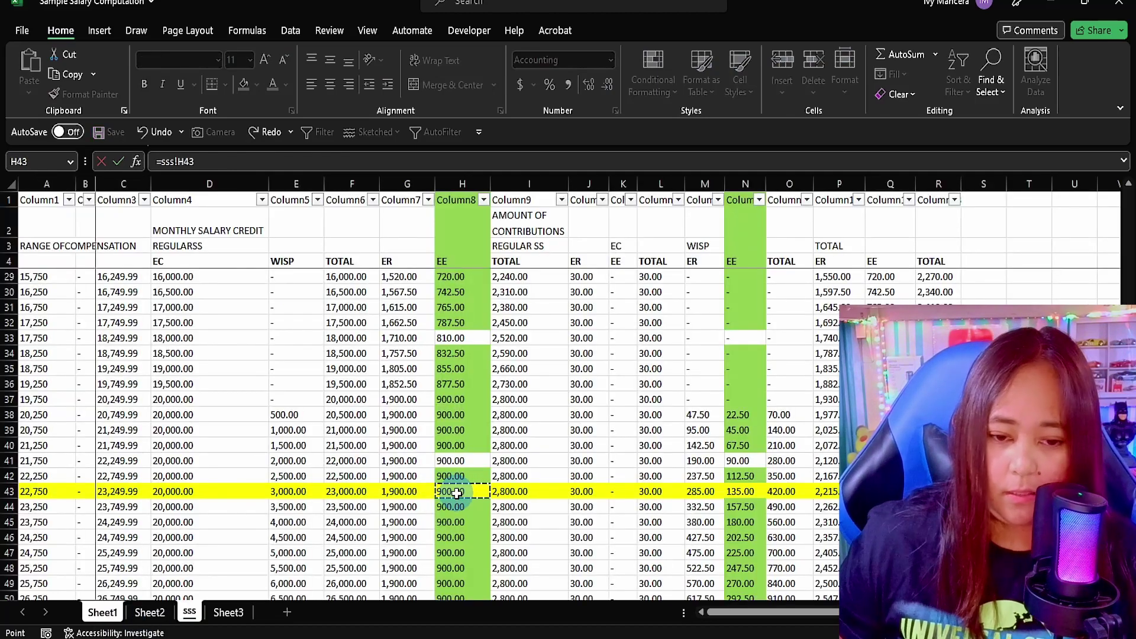
type("+sss!N43")
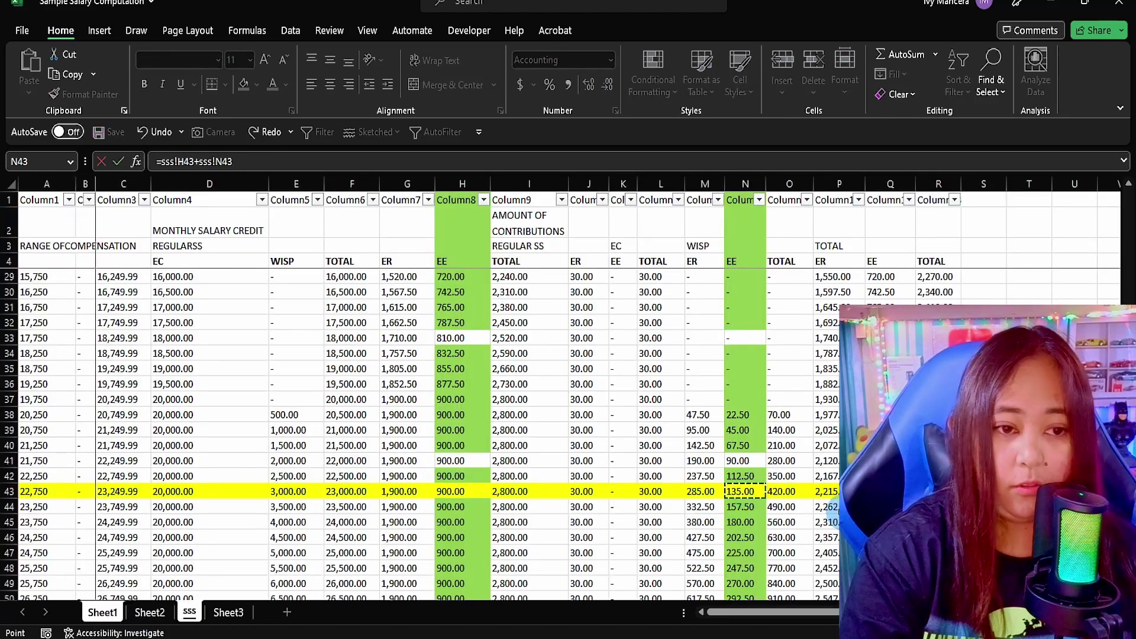
key("Return")
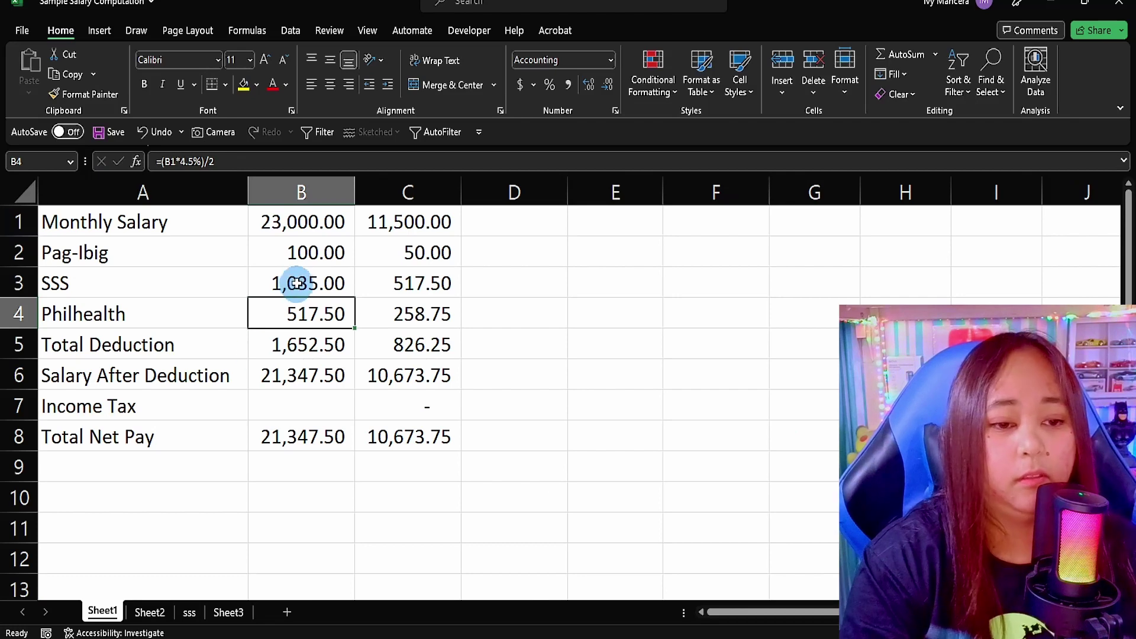
Review the SSS, Philhealth, Total Deduction and Salary After Deduction formulas
left_click(298, 281)
left_click(305, 340)
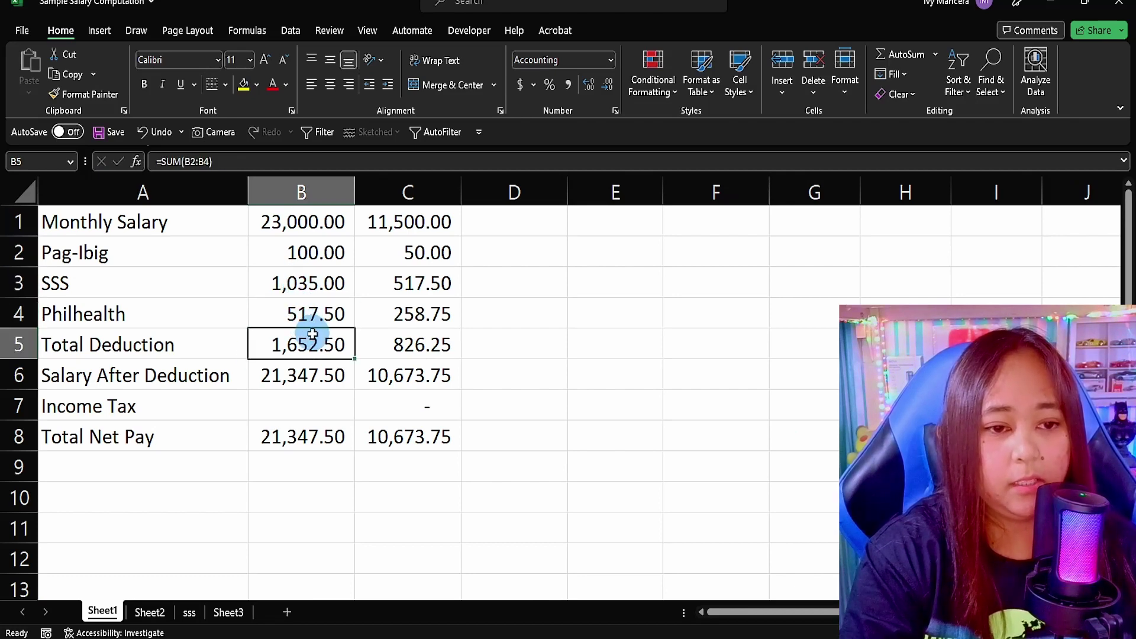
left_click(305, 312)
double_click(334, 308)
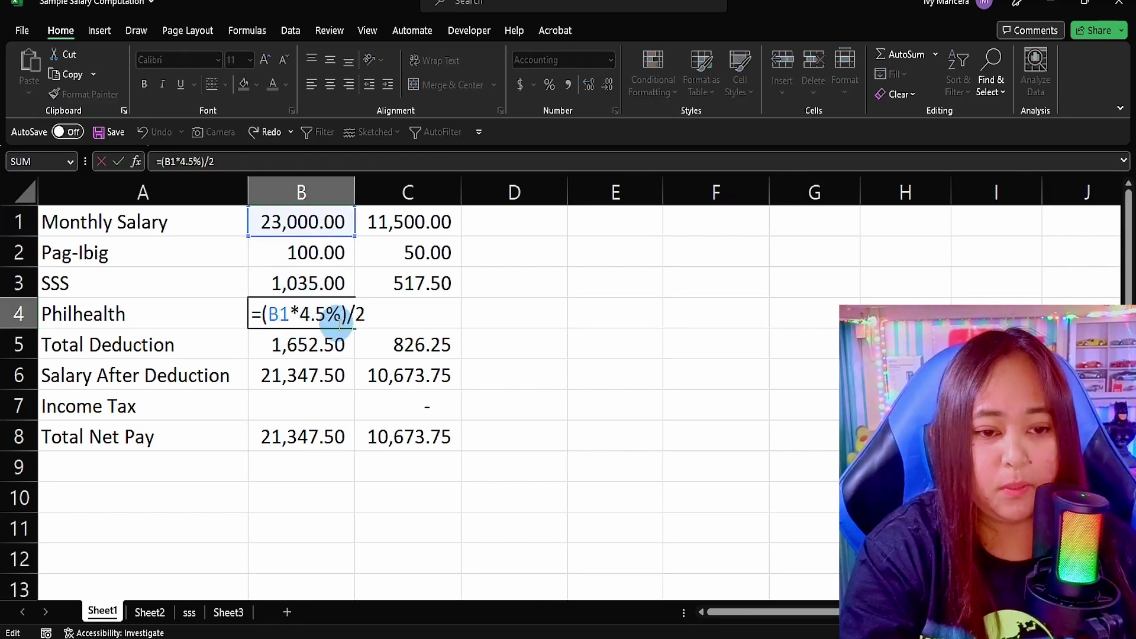
key("Return")
left_click(317, 323)
left_click(299, 346)
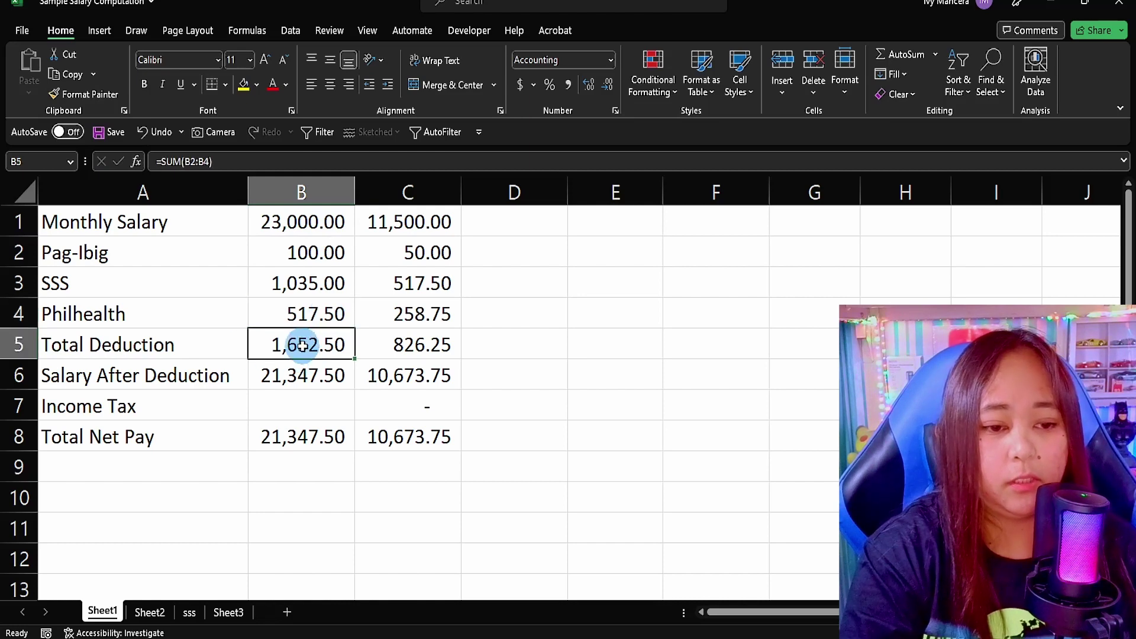
left_click(284, 379)
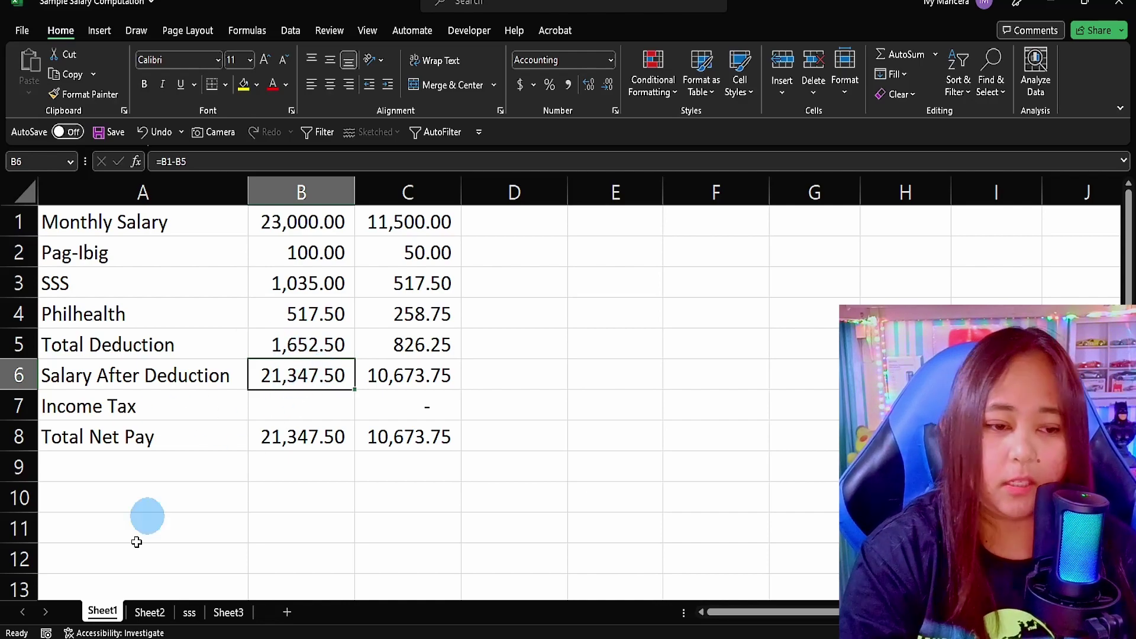
Check the Sheet2 bracket table and begin the Income Tax formula in B7 with =(
left_click(149, 611)
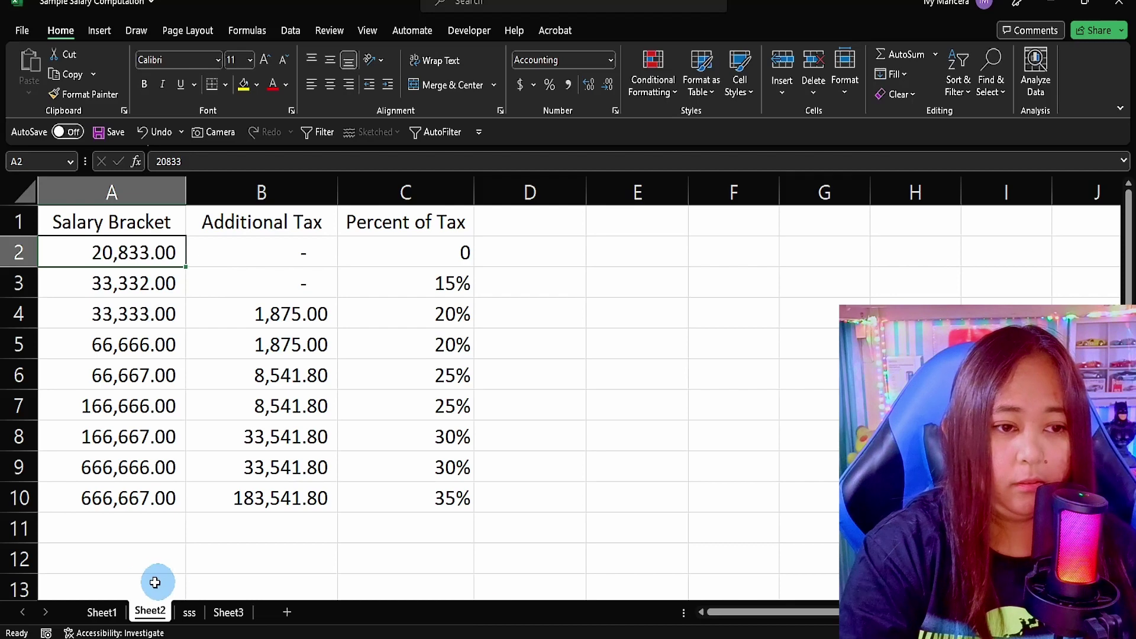
left_click(101, 611)
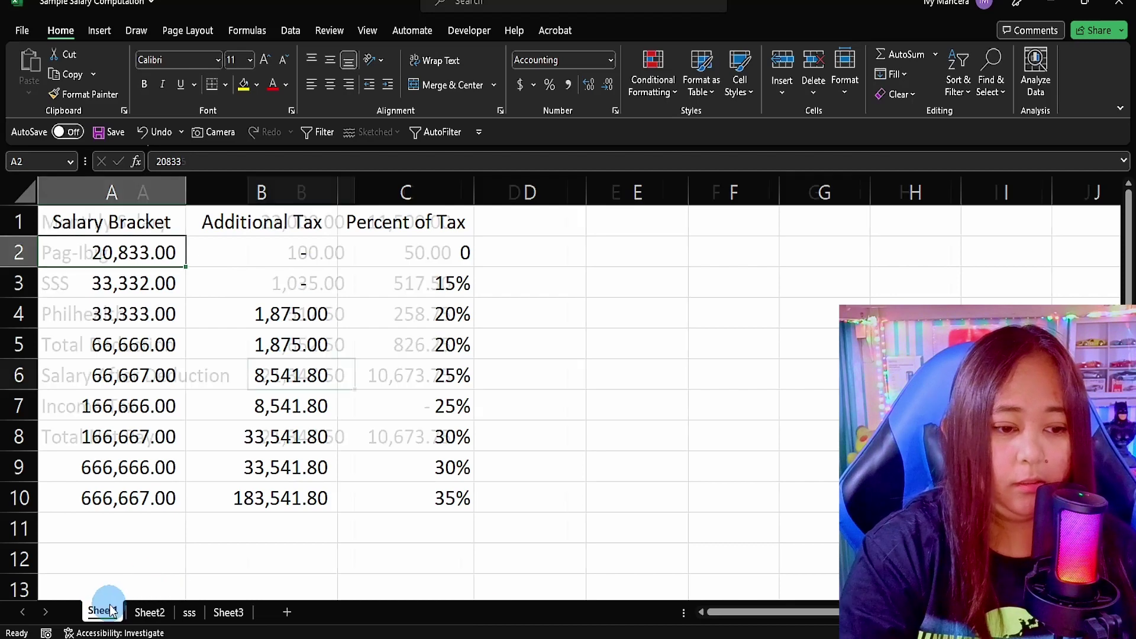
left_click(288, 397)
type("=")
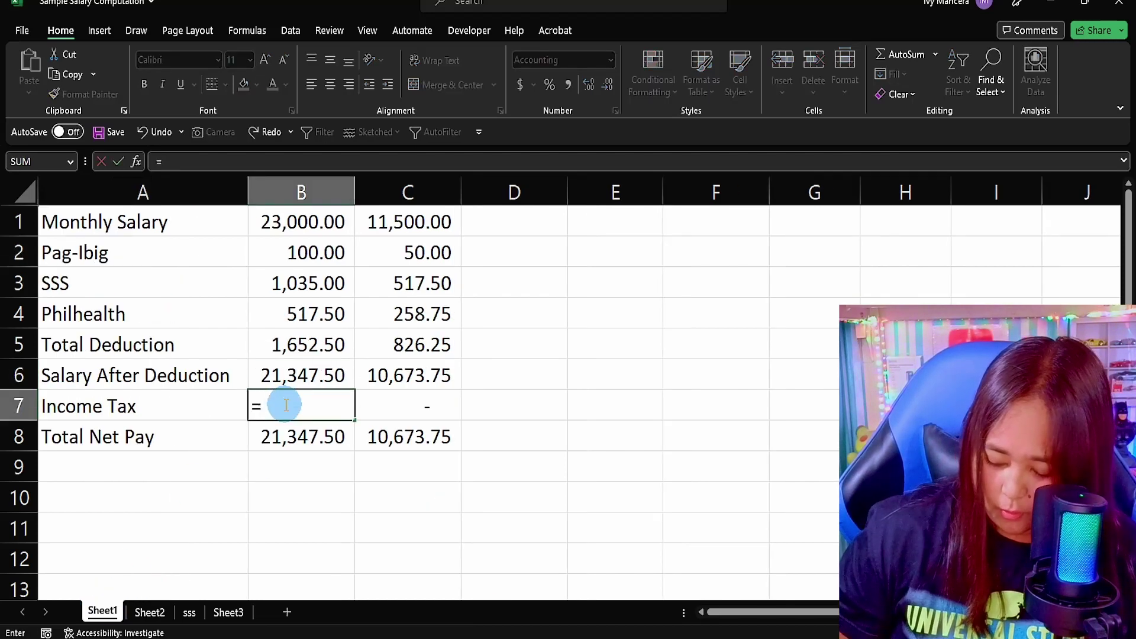
type("(")
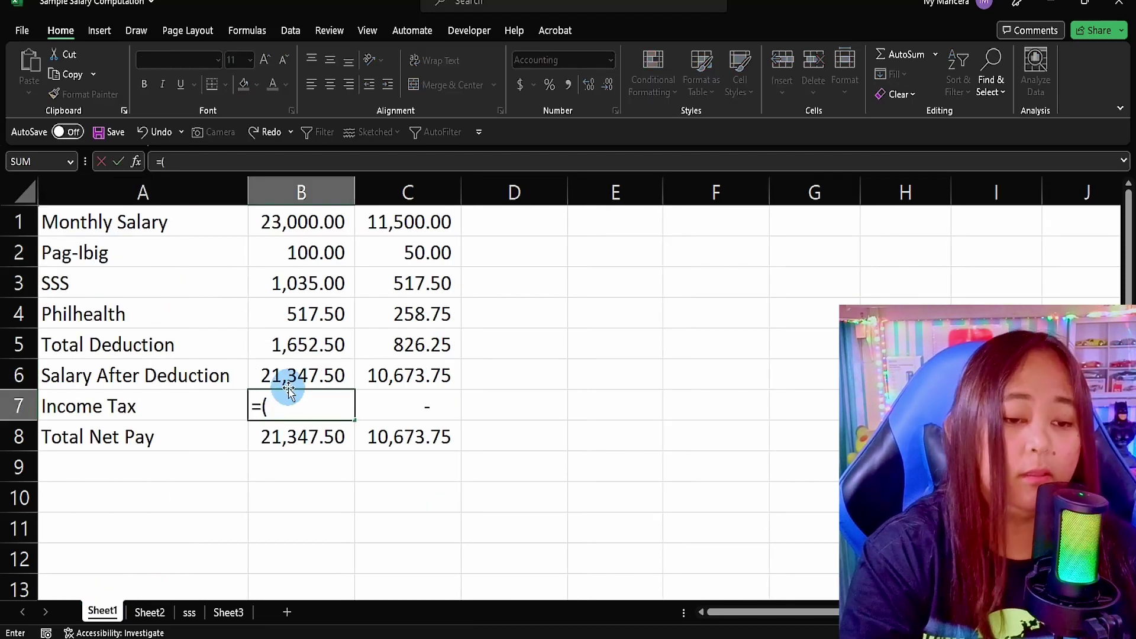
Enter =(B6-Sheet2!A2) in B7, the salary's excess over the 20,833 bracket
left_click(288, 379)
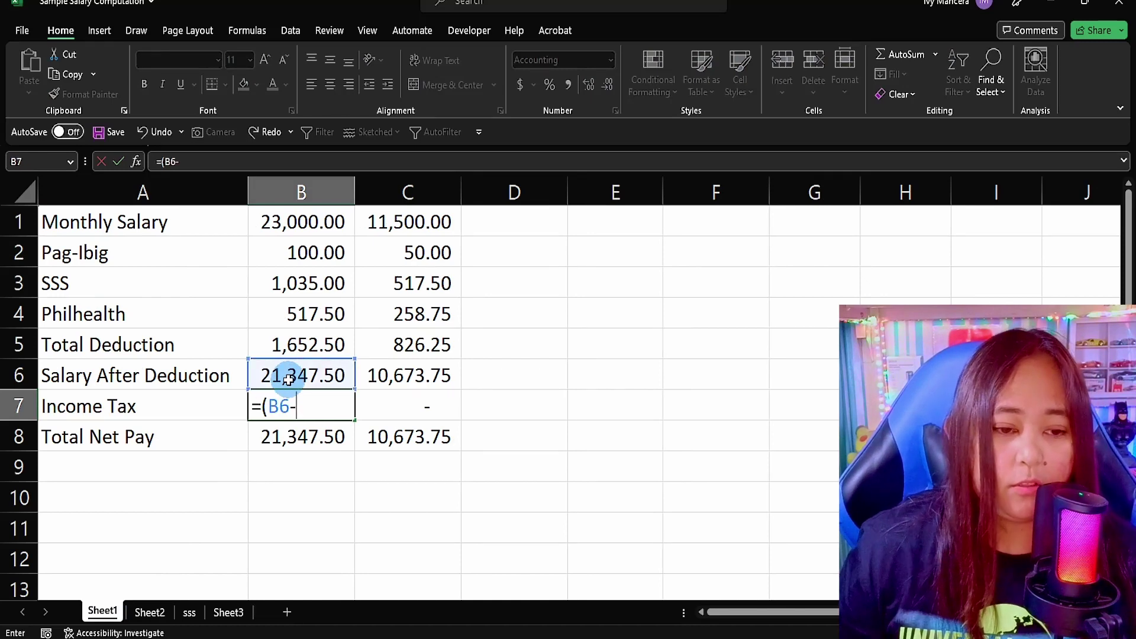
key("ctrl+Page_Down")
left_click(140, 253)
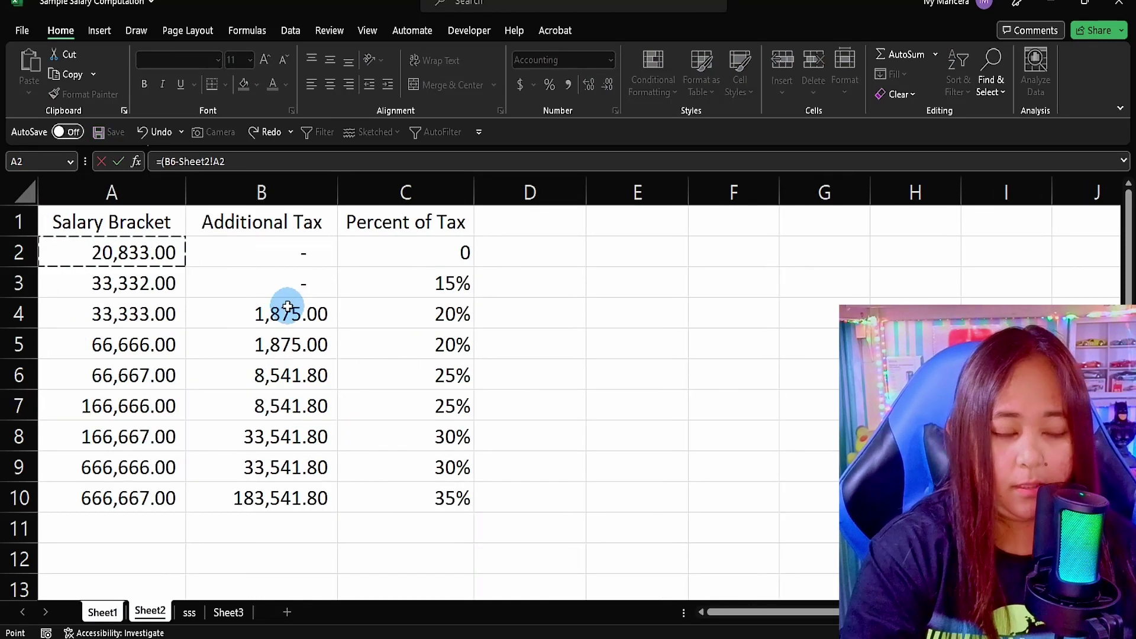
type(")")
key("Return")
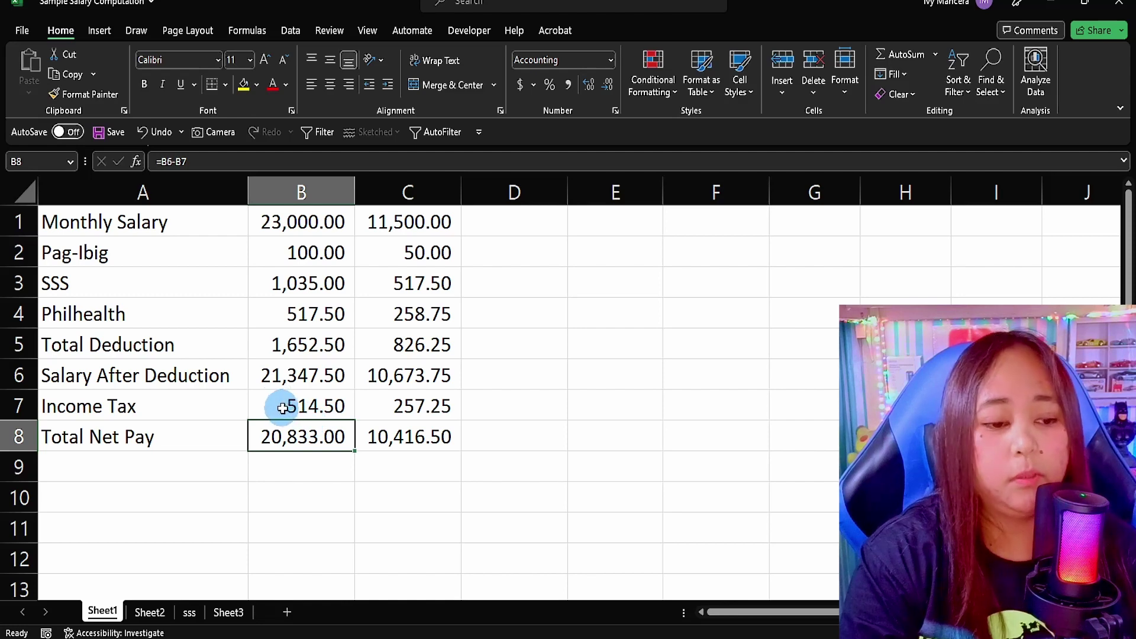
left_click(274, 406)
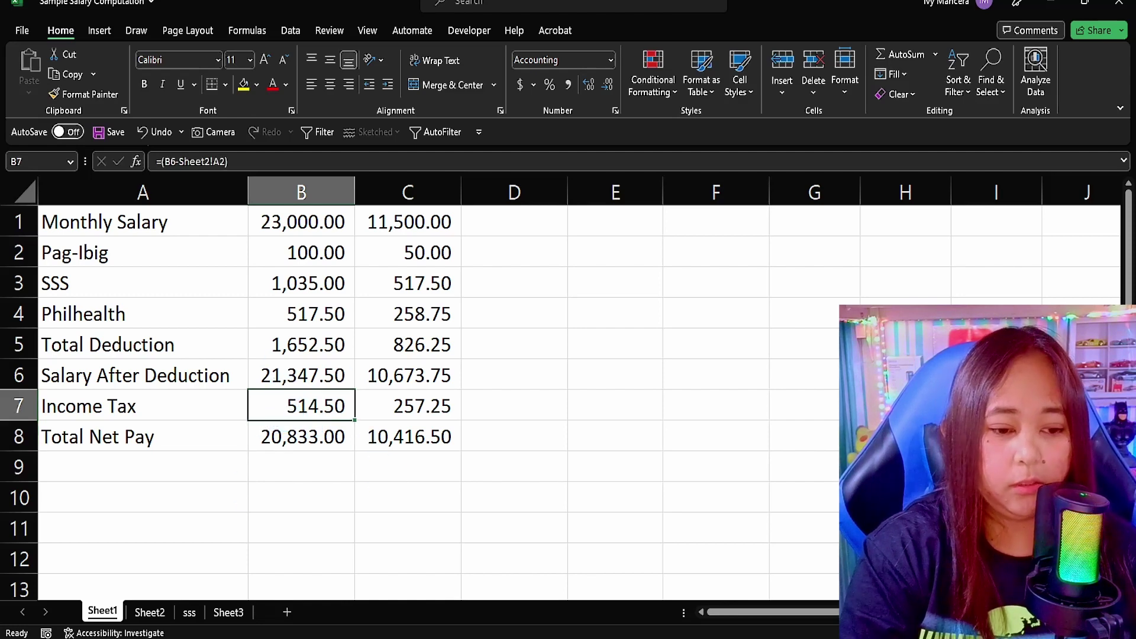
Multiply the Income Tax formula by Sheet2!C3's 15% rate, giving 77.18 and net pay 21,270.33
key("alt+Tab")
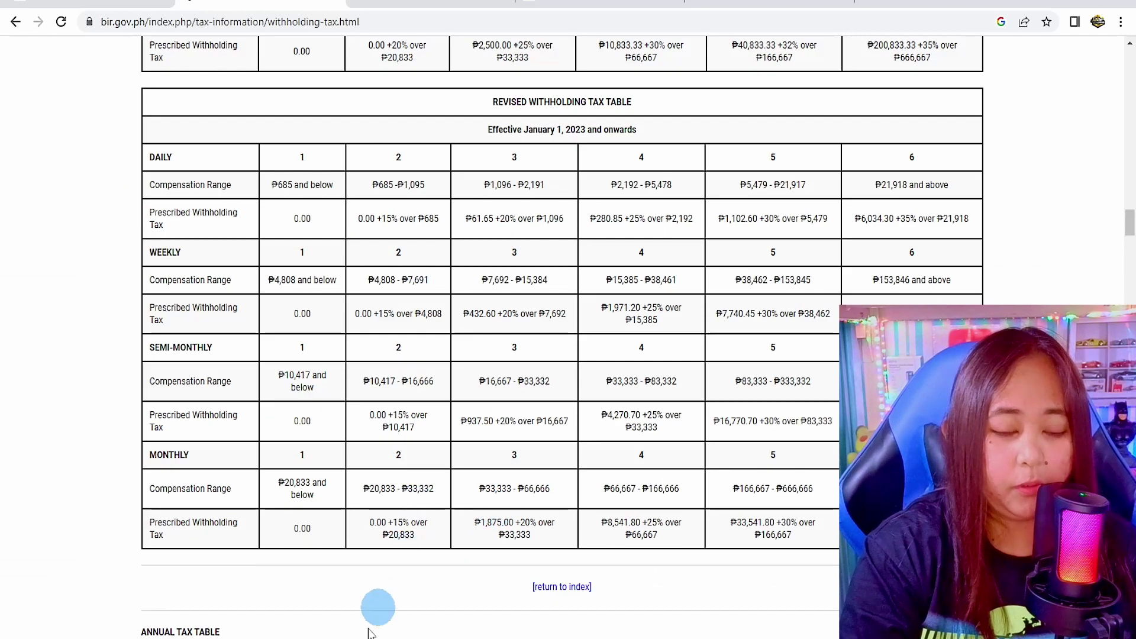
key("alt+Tab")
double_click(301, 405)
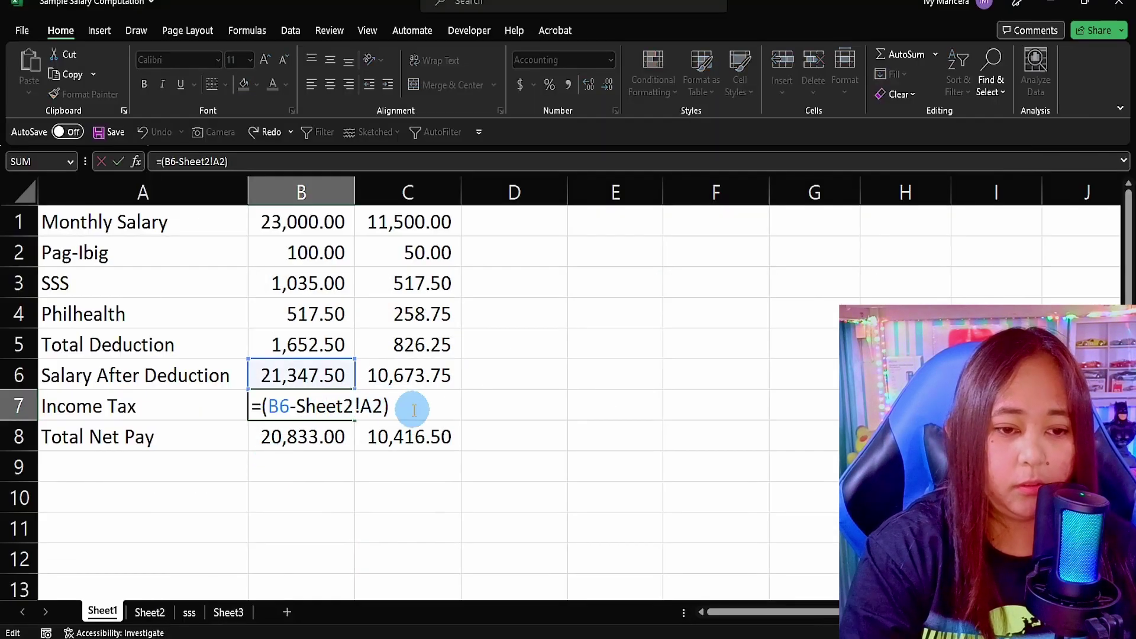
type("*")
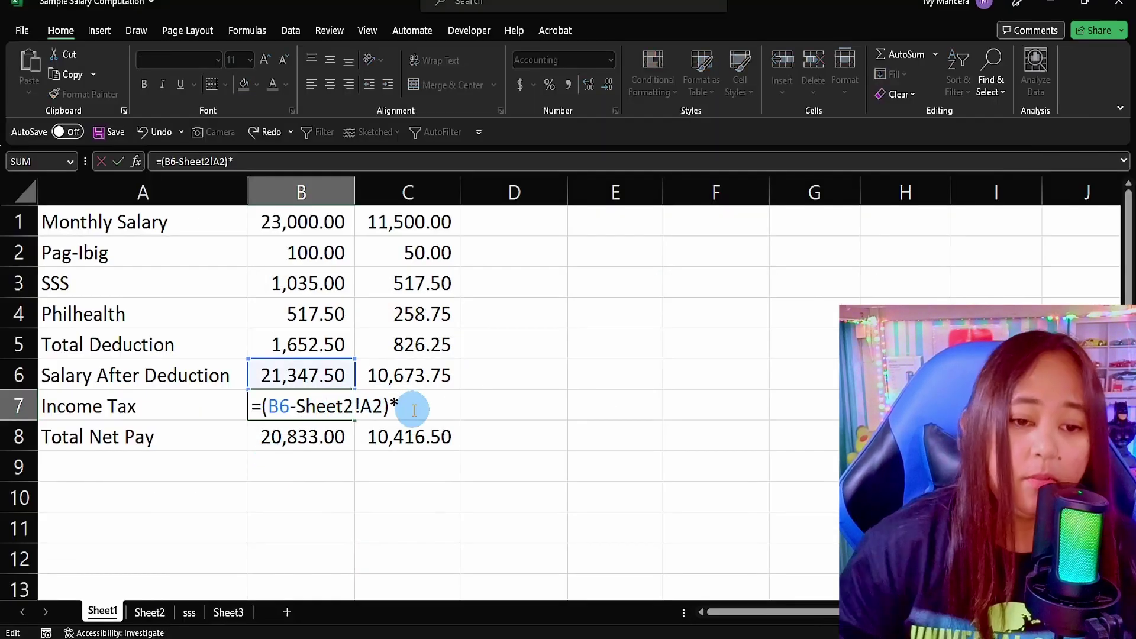
left_click(150, 612)
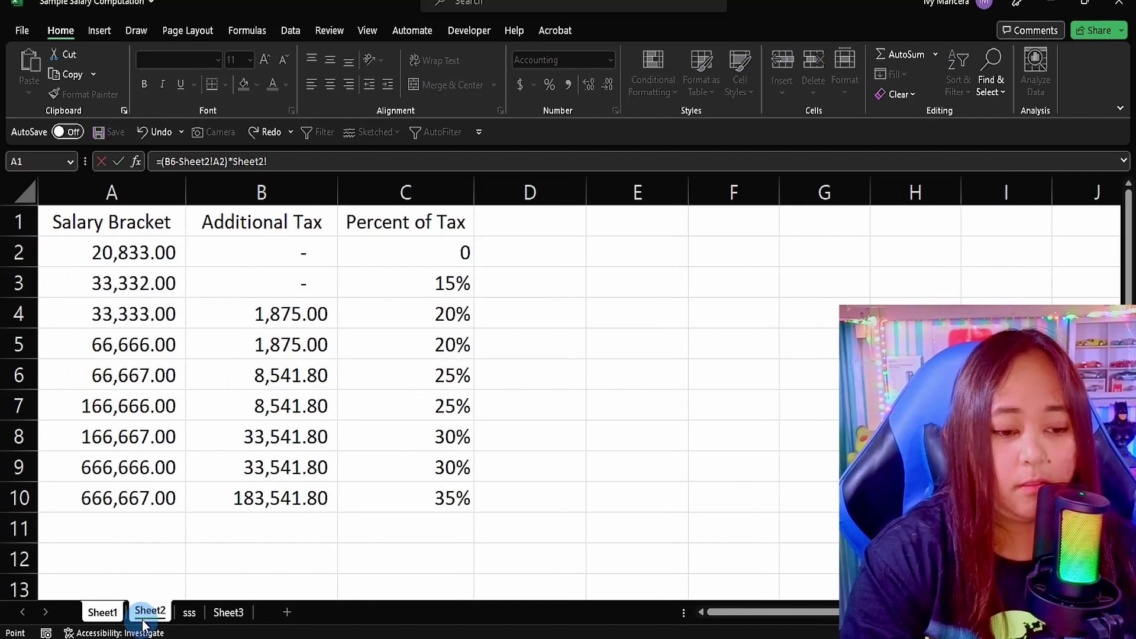
left_click(414, 283)
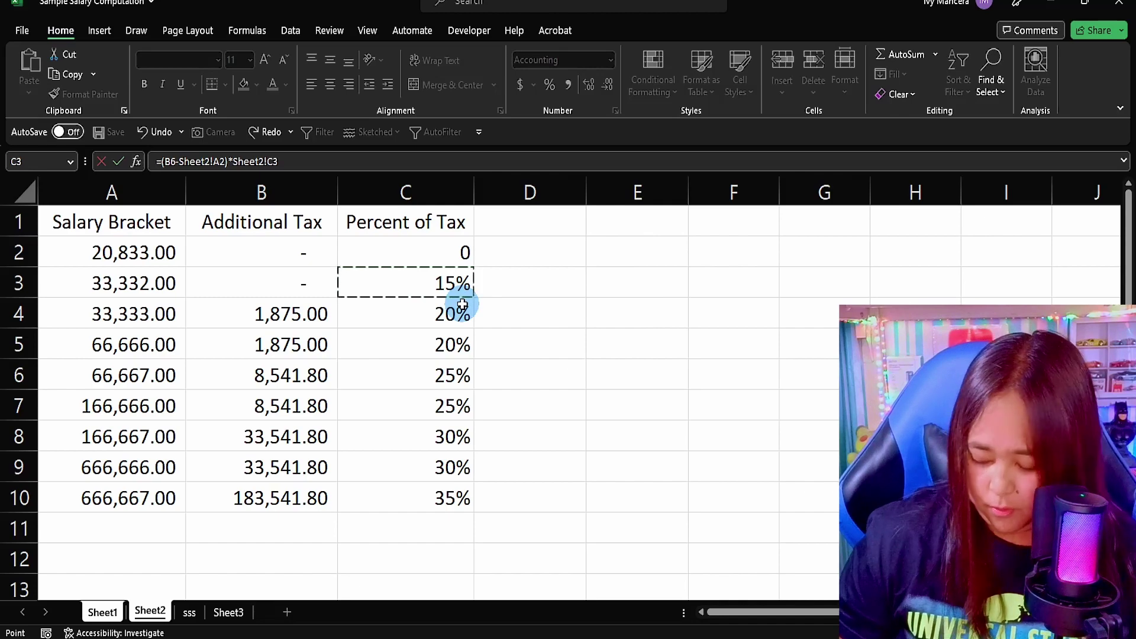
key("Return")
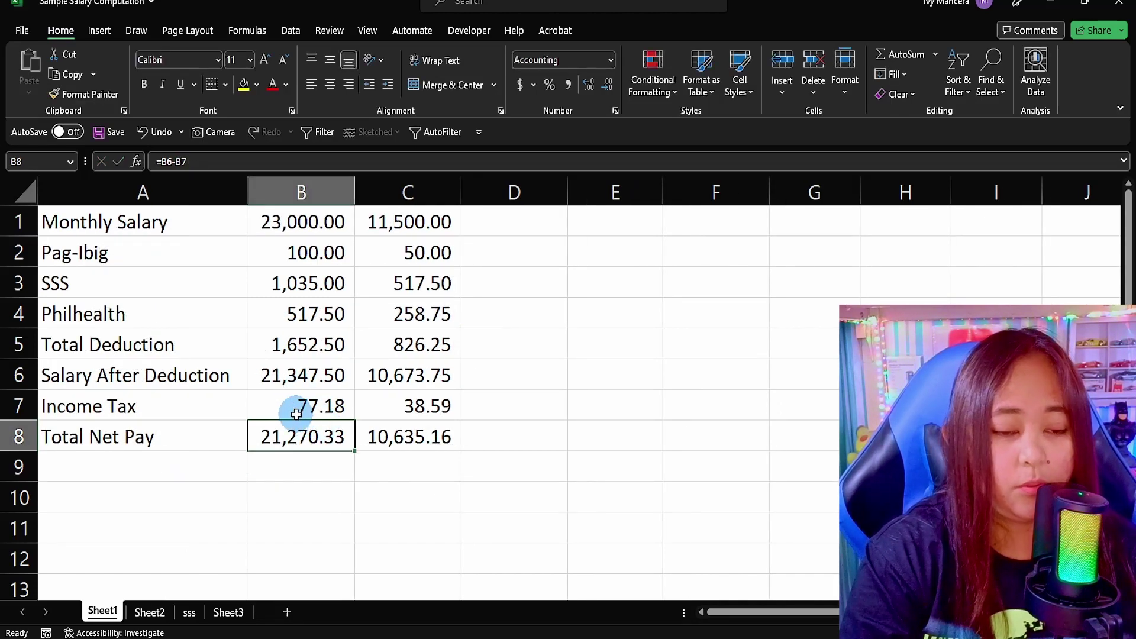
left_click(299, 405)
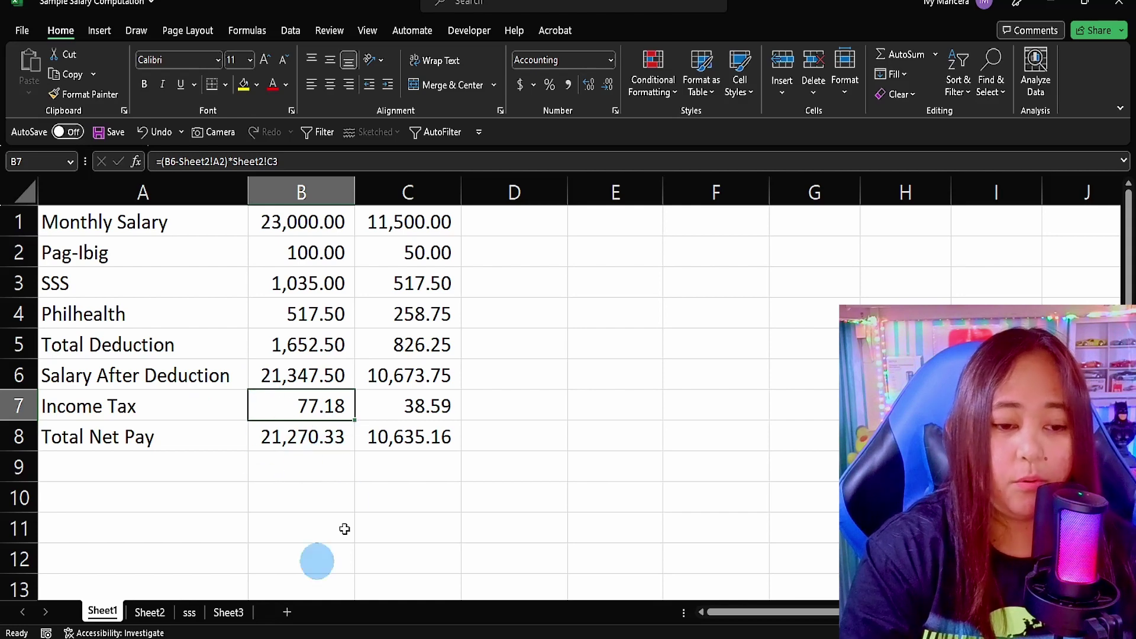
Enter 23000 as the monthly income in the tax calculator and calculate
left_click(286, 459)
left_click(277, 442)
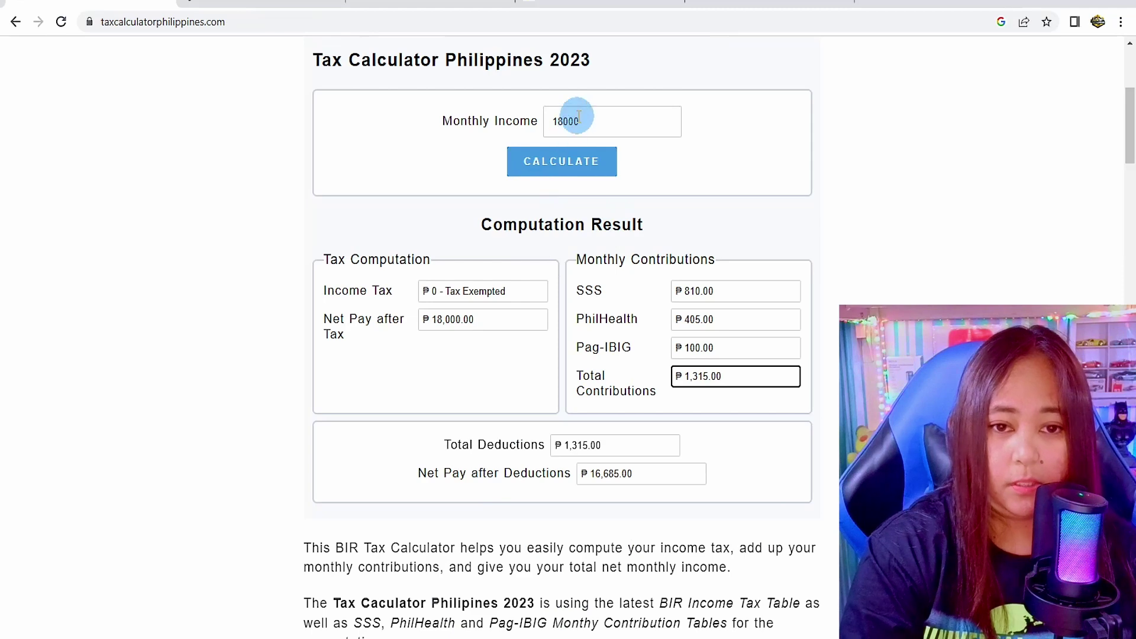
left_click_drag(579, 116, 472, 96)
type("23000")
left_click(598, 172)
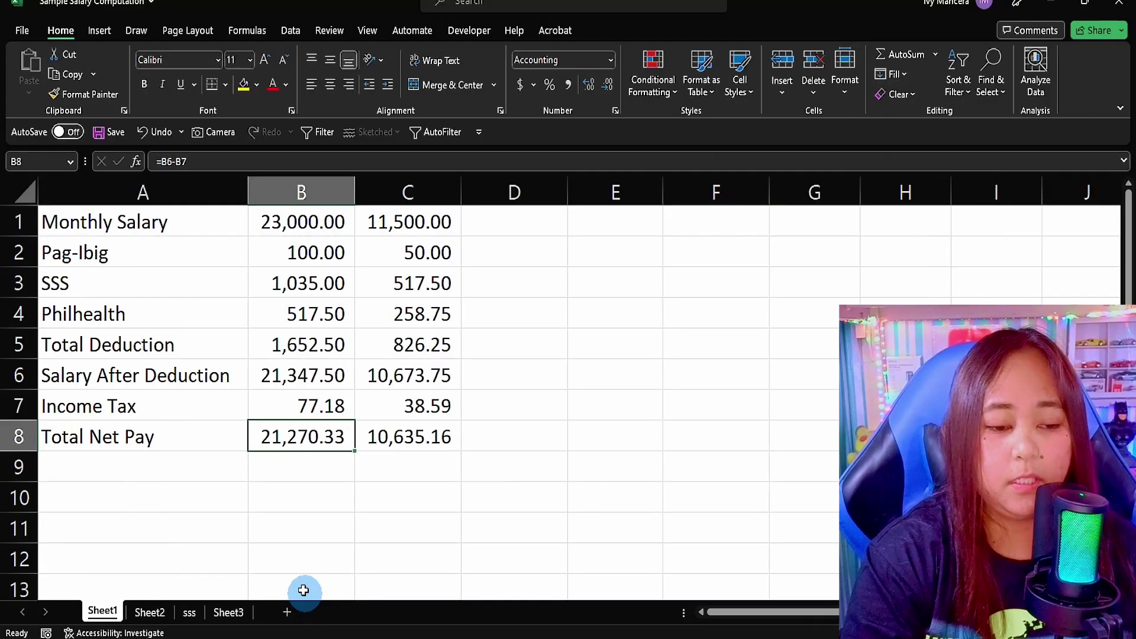
Compare the sheet's SSS, income tax, total deduction and net pay with the calculator's contributions
left_click(349, 406)
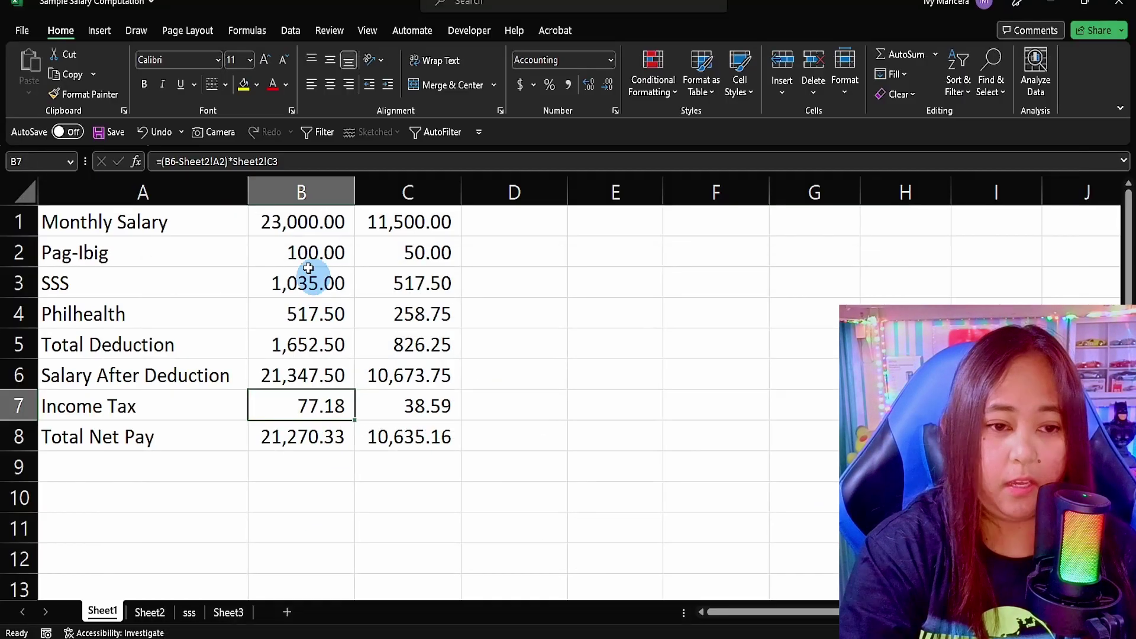
left_click(308, 268)
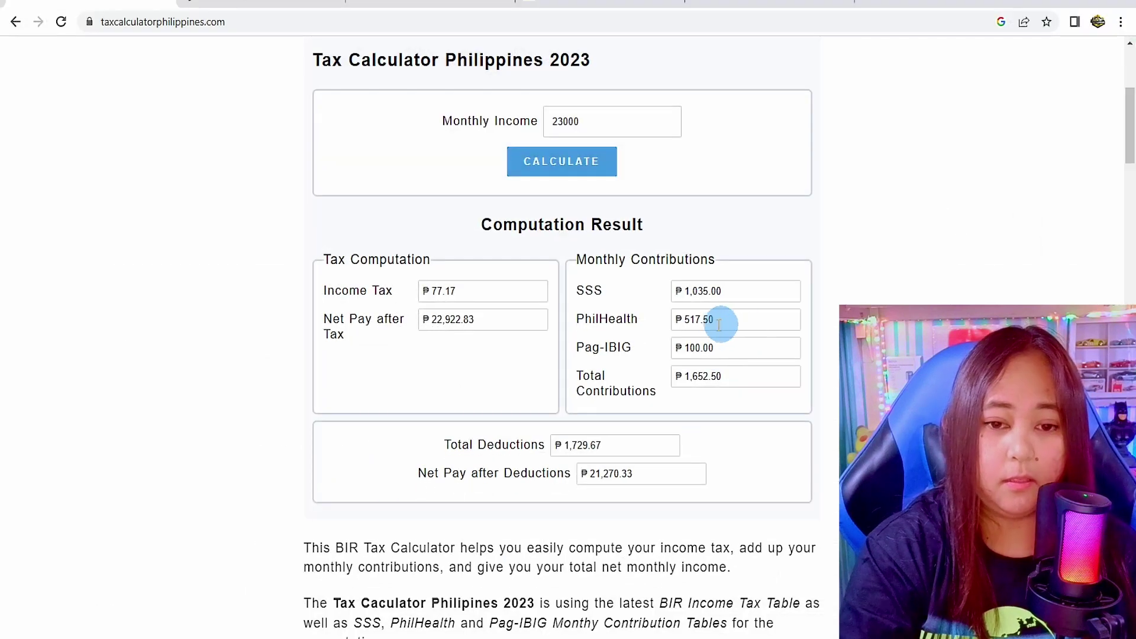
left_click(719, 324)
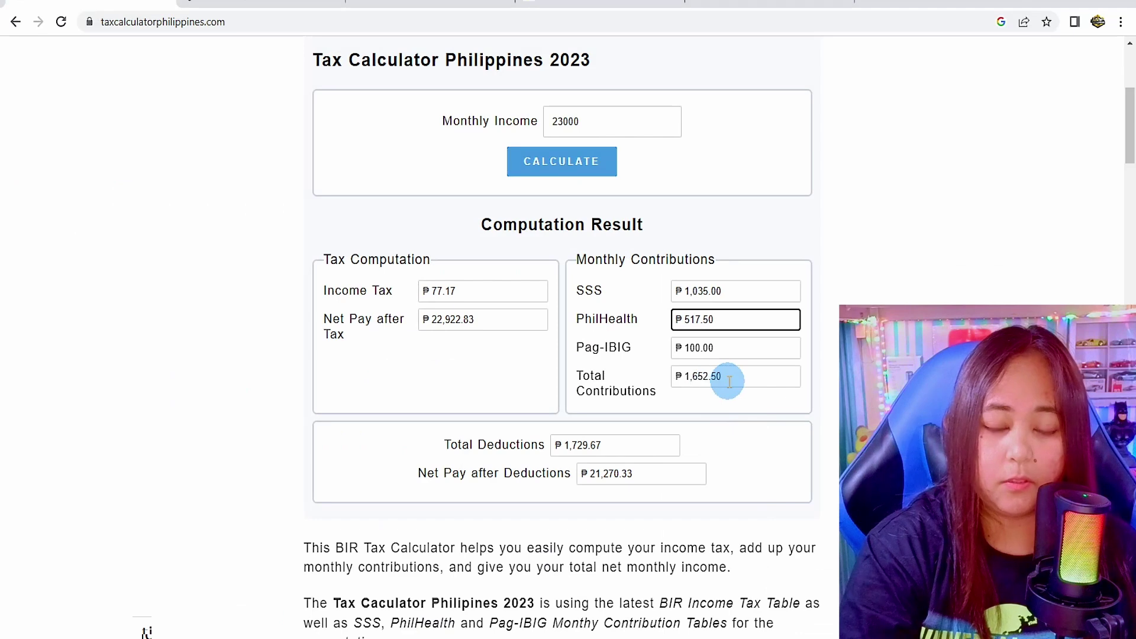
left_click(729, 381)
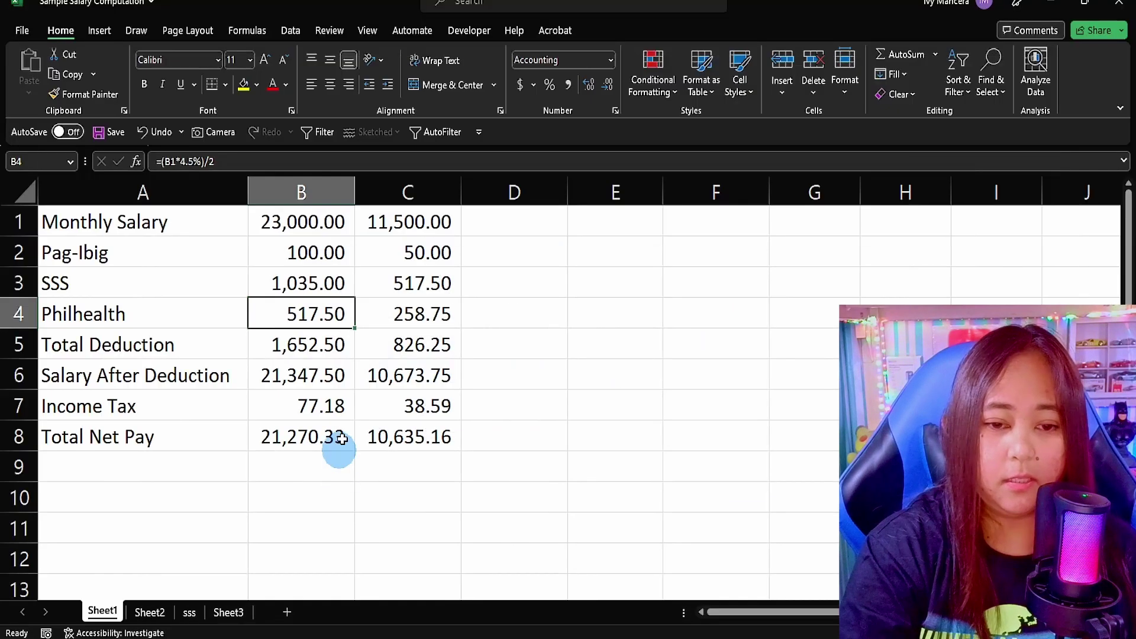
left_click(323, 346)
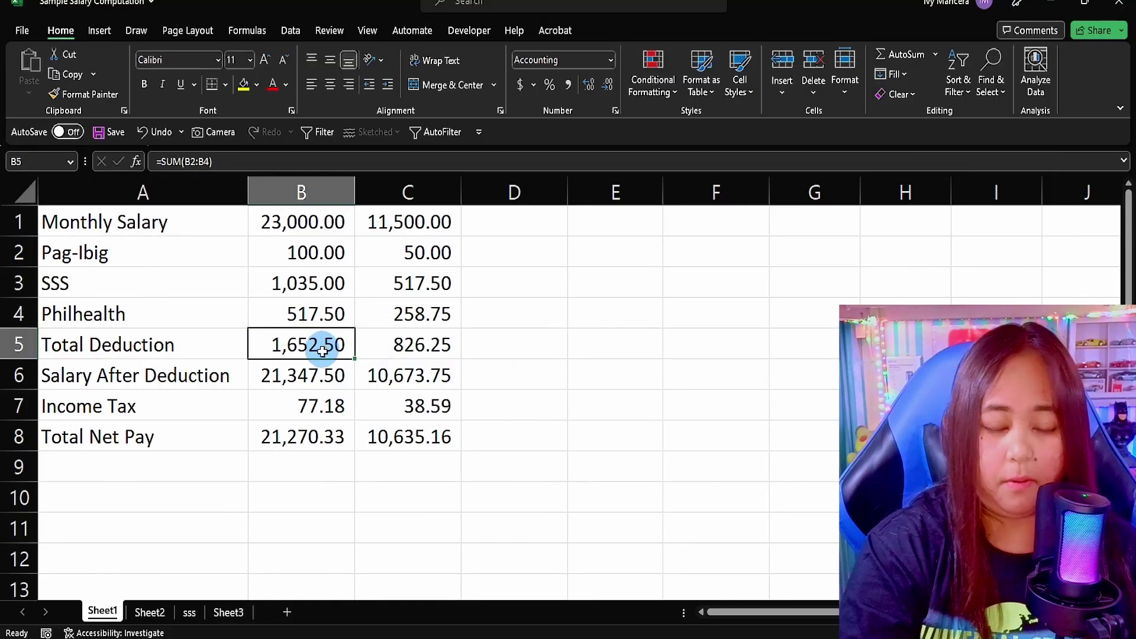
left_click(346, 407)
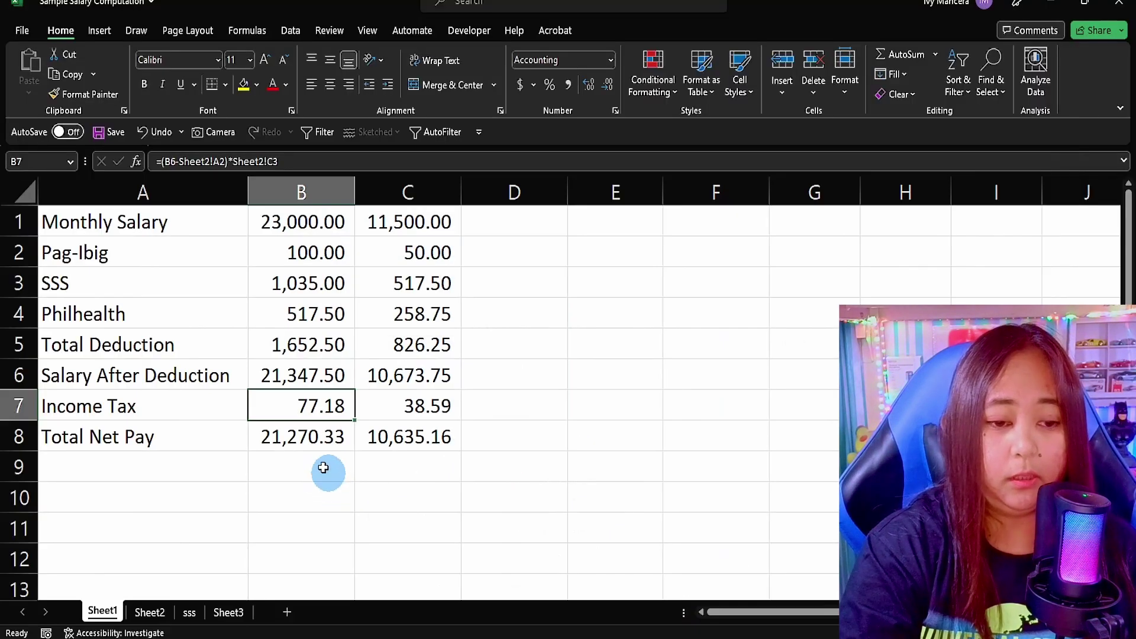
left_click(309, 451)
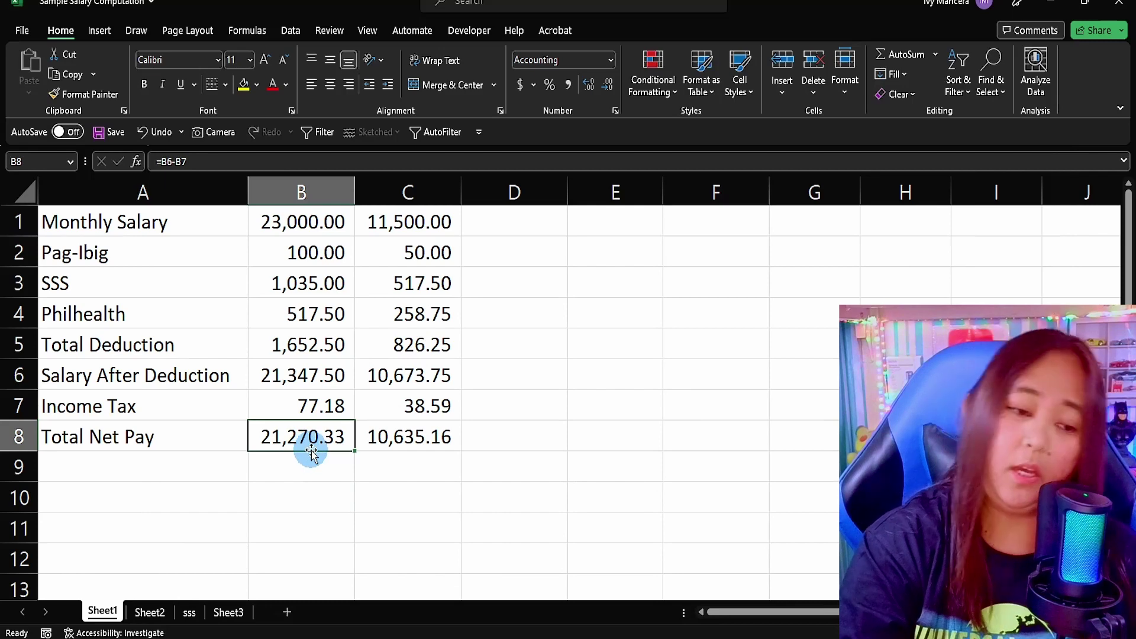
key("Up")
key("Right")
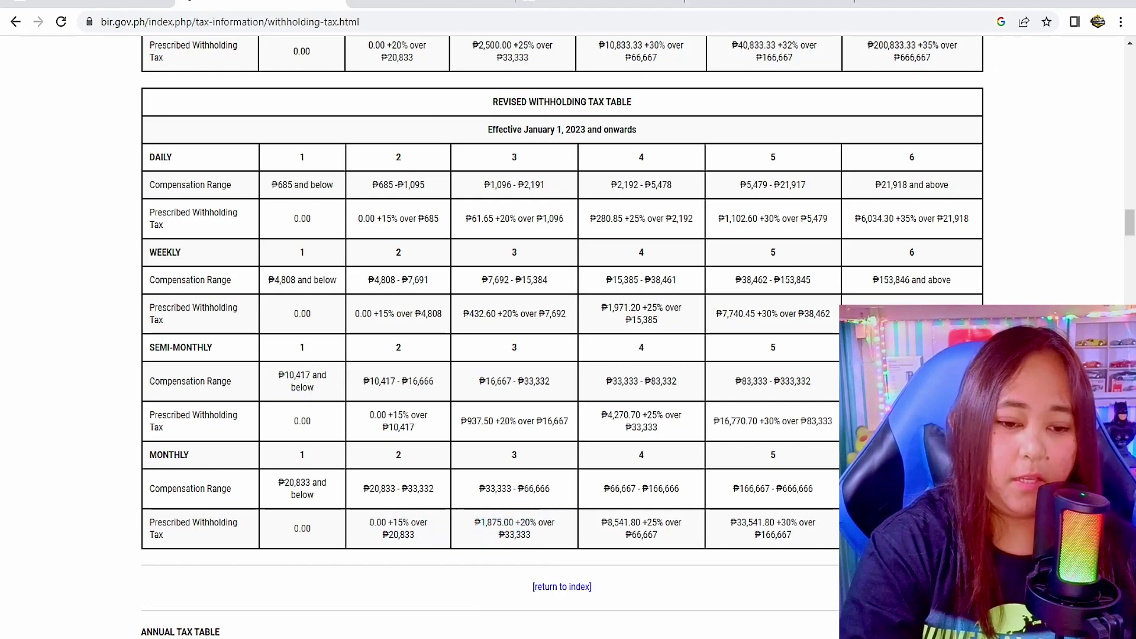
Review the BIR monthly withholding brackets, then return to the payslip's salary cell B1
key("alt+Tab")
key("alt+Tab")
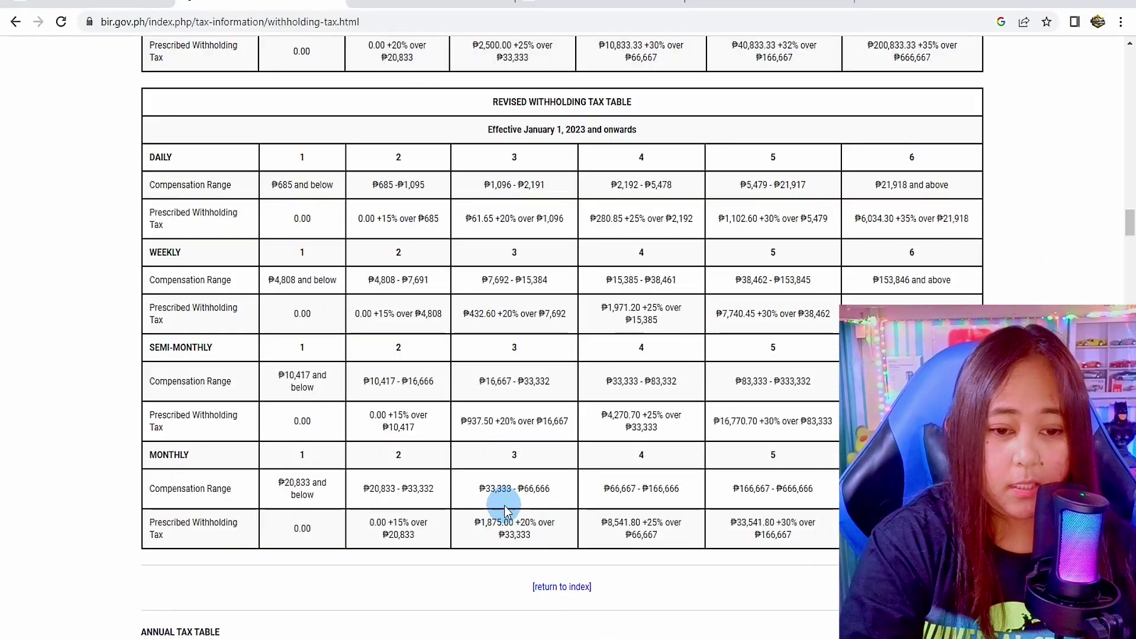
key("alt+Tab")
left_click(294, 222)
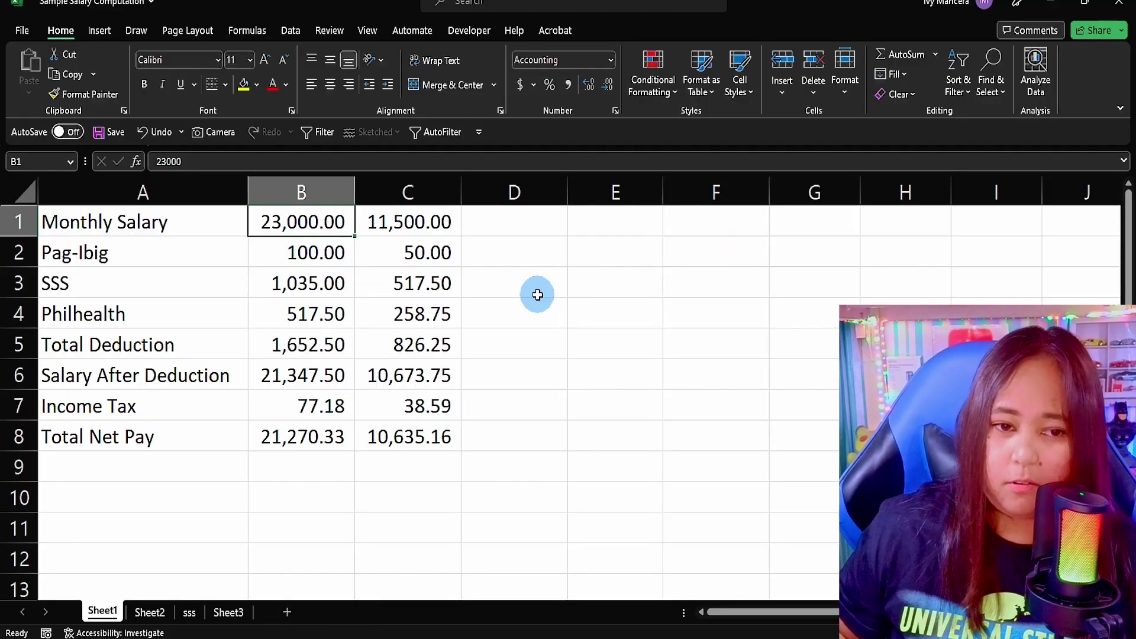
Set the salary to 40,000 and locate the top SSS bracket (29,750 and over) on the sss sheet
type("40000")
key("Return")
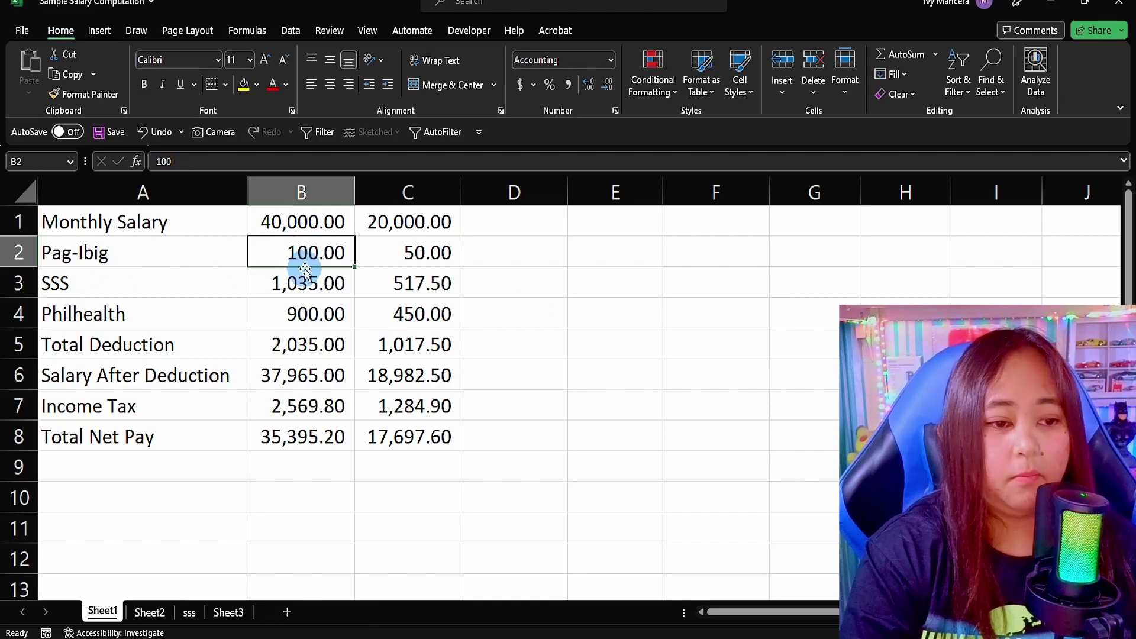
left_click(279, 284)
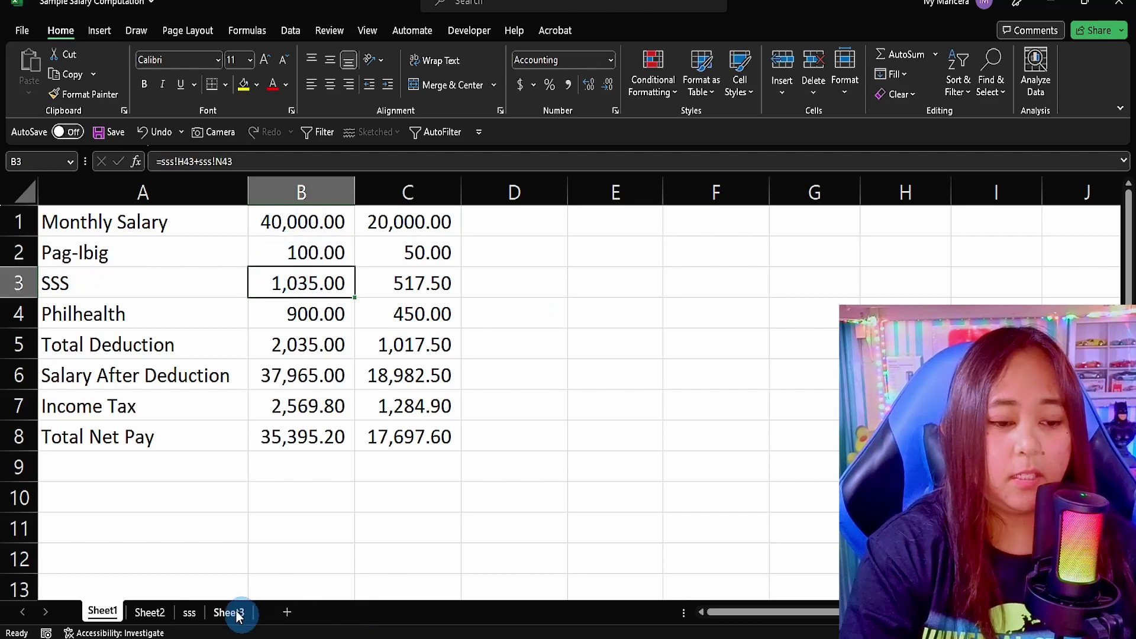
left_click(189, 612)
scroll(102, 503, "down", 2)
scroll(102, 504, "down", 4)
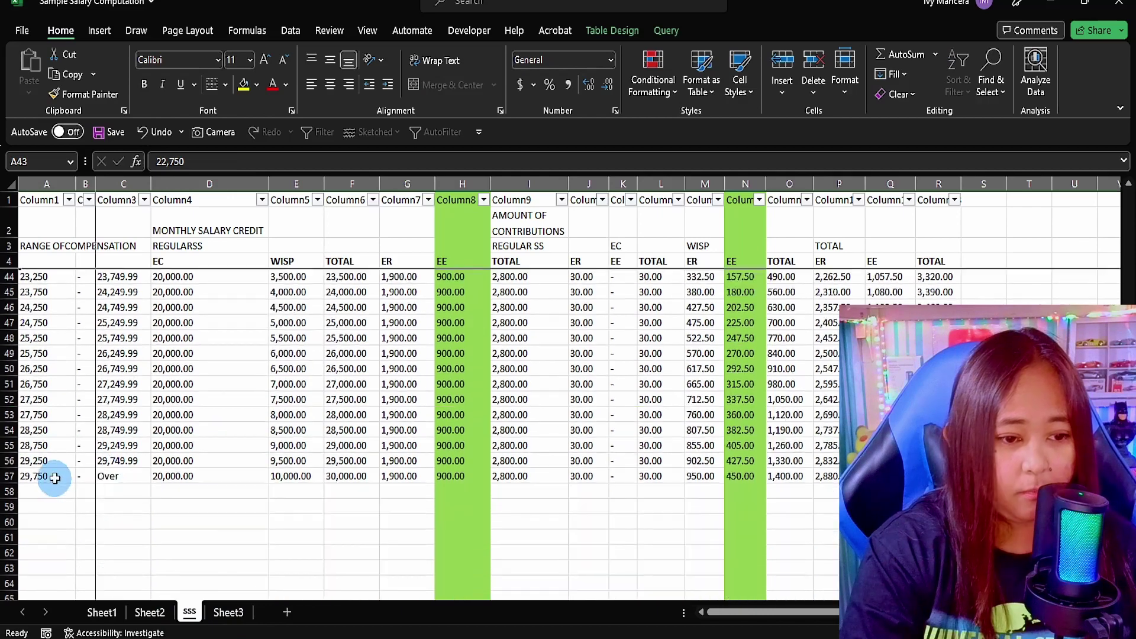
left_click_drag(34, 476, 123, 476)
left_click(4, 477)
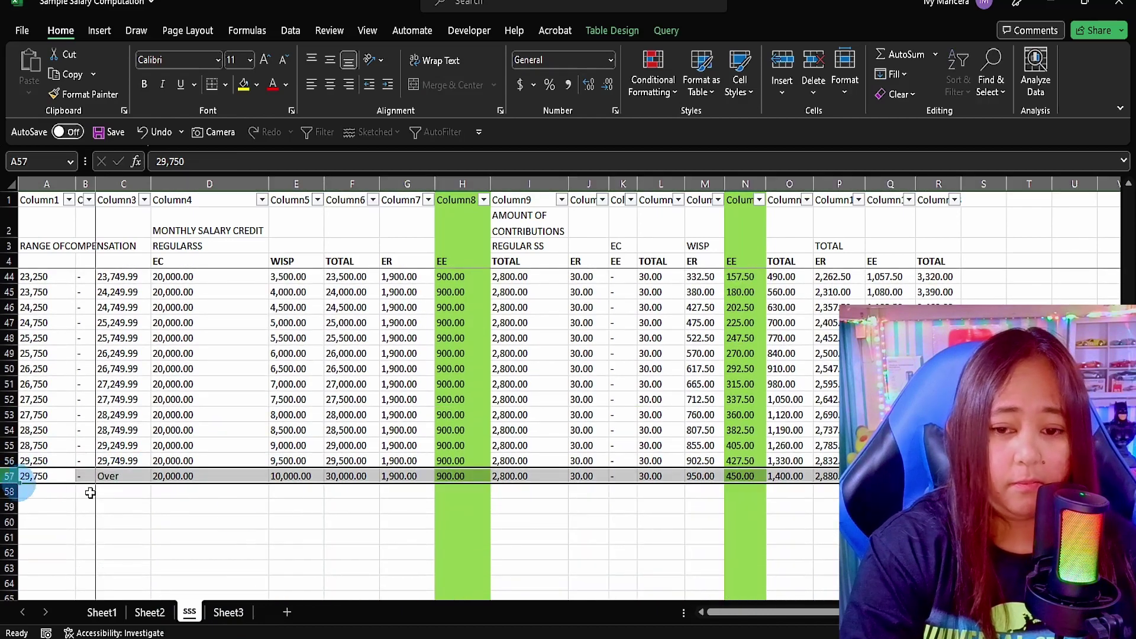
scroll(165, 507, "down", 3)
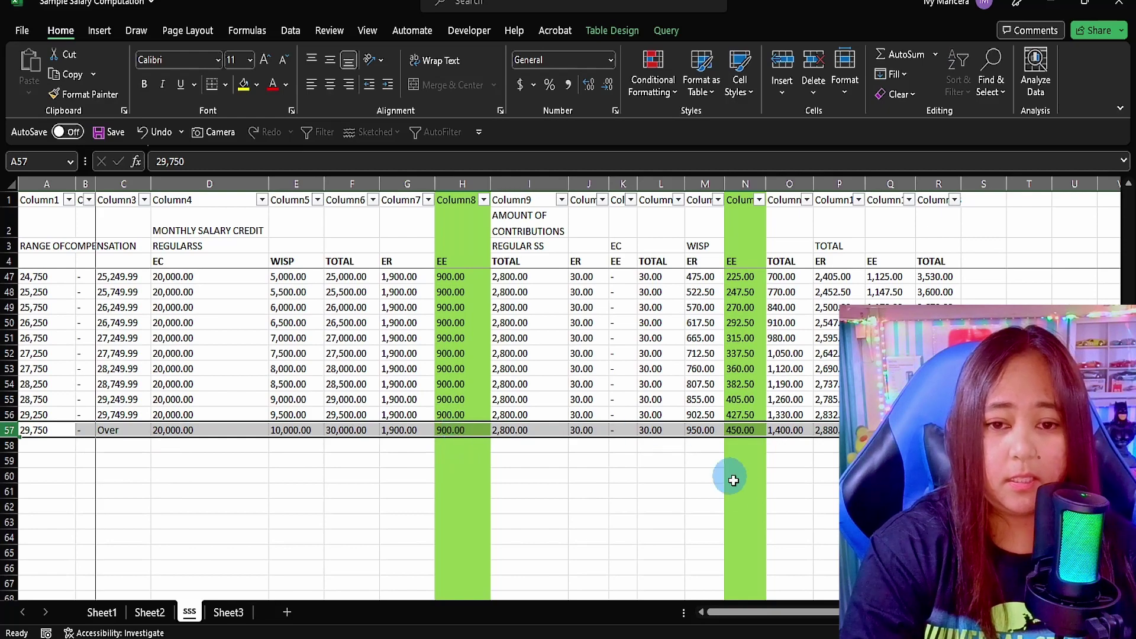
Rewrite the SSS deduction in B3 as =sss!H57+sss!N57, giving 1,350.00
left_click(102, 612)
left_click(277, 284)
type("=")
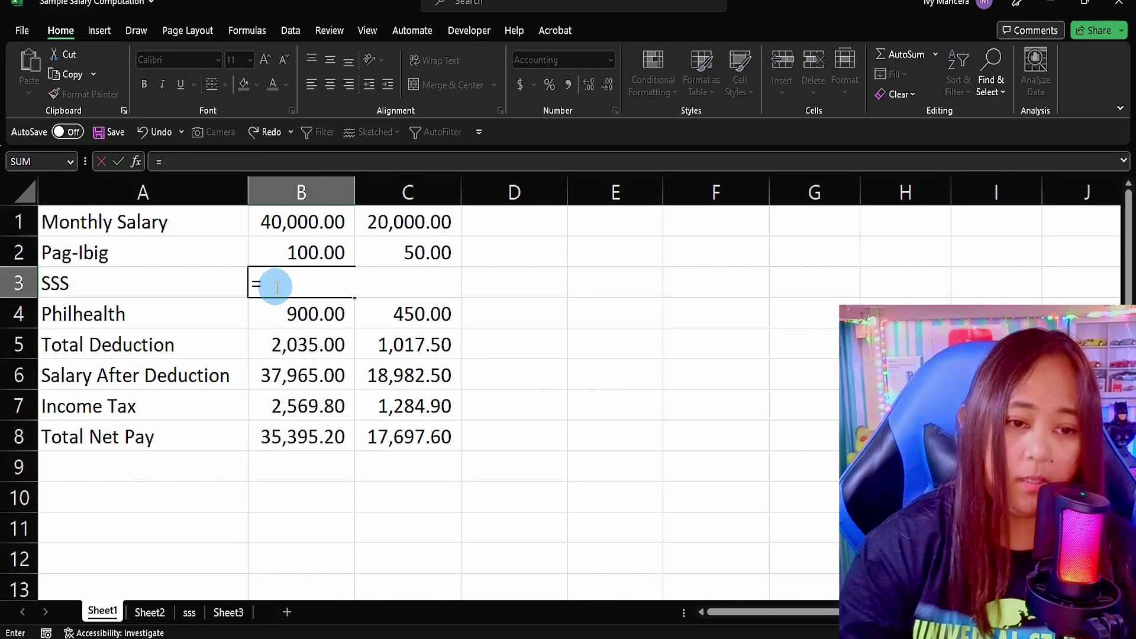
left_click(189, 612)
left_click(449, 430)
type("+")
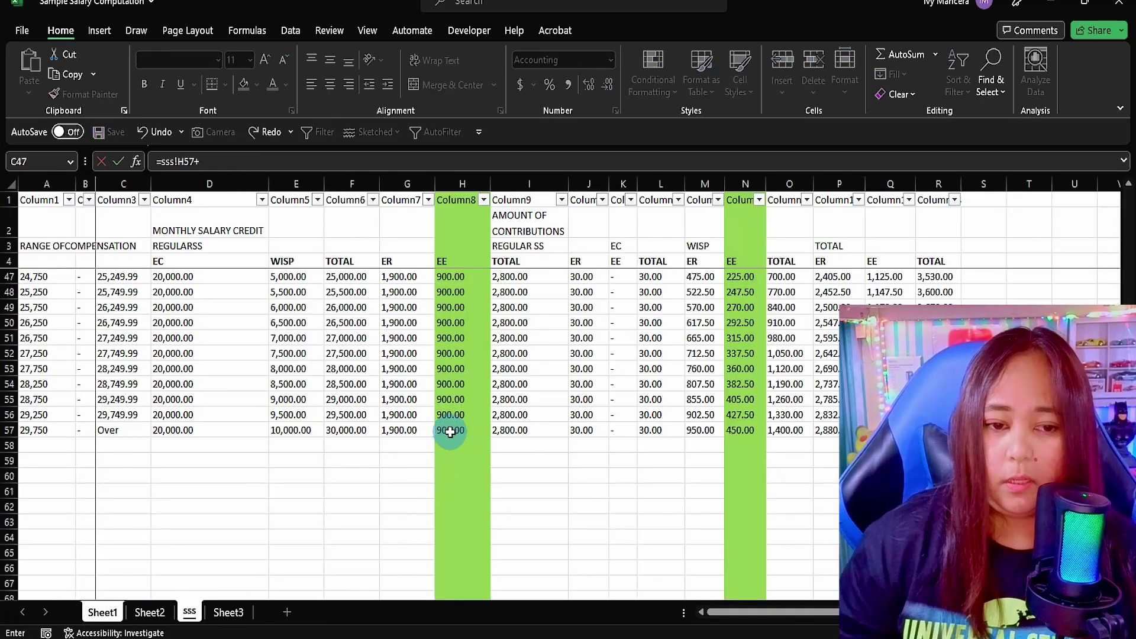
left_click(740, 430)
key("Return")
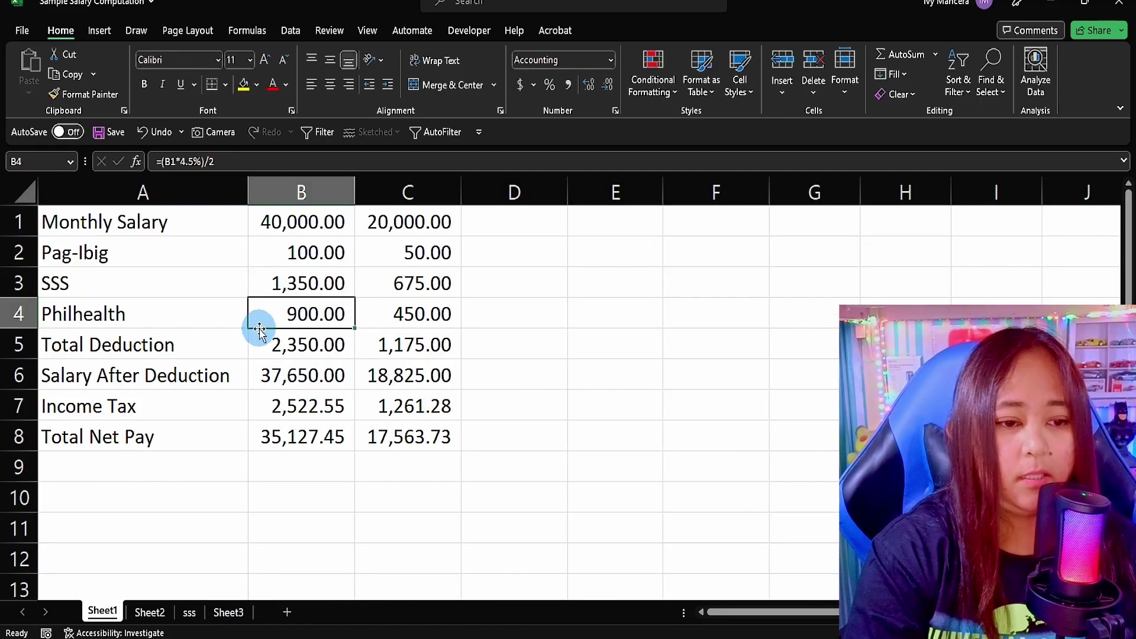
left_click(293, 398)
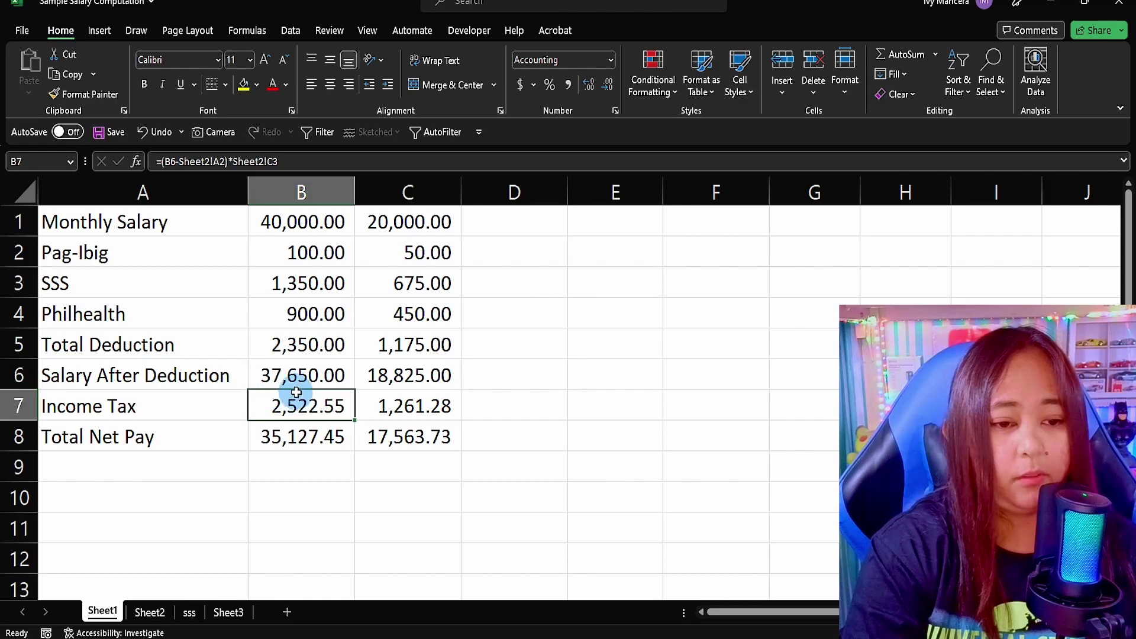
left_click(307, 367)
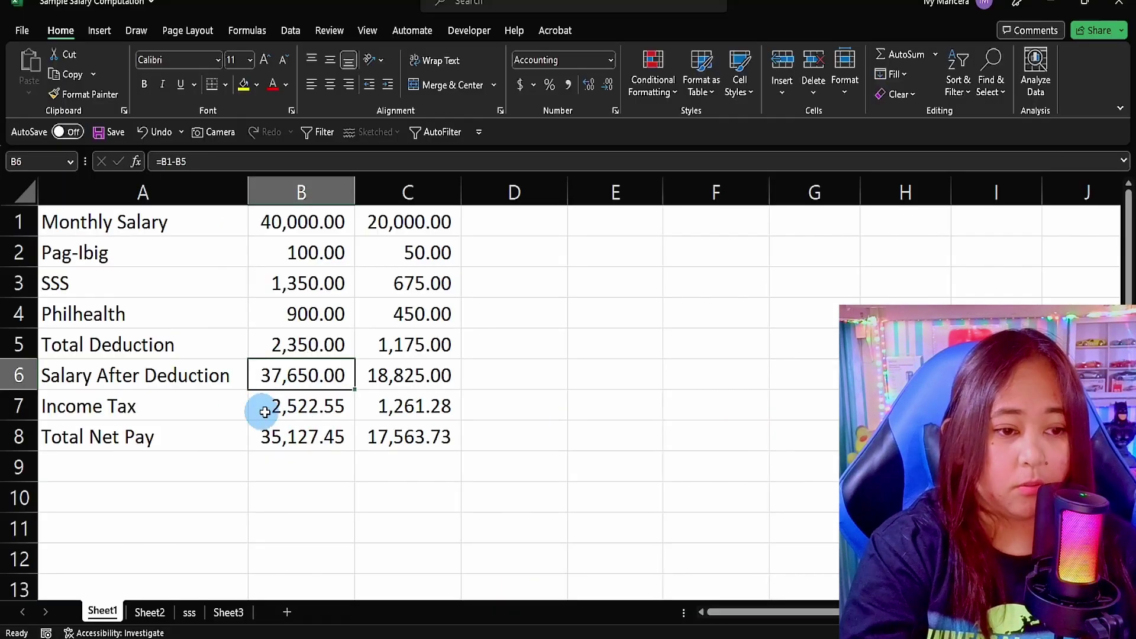
left_click(287, 408)
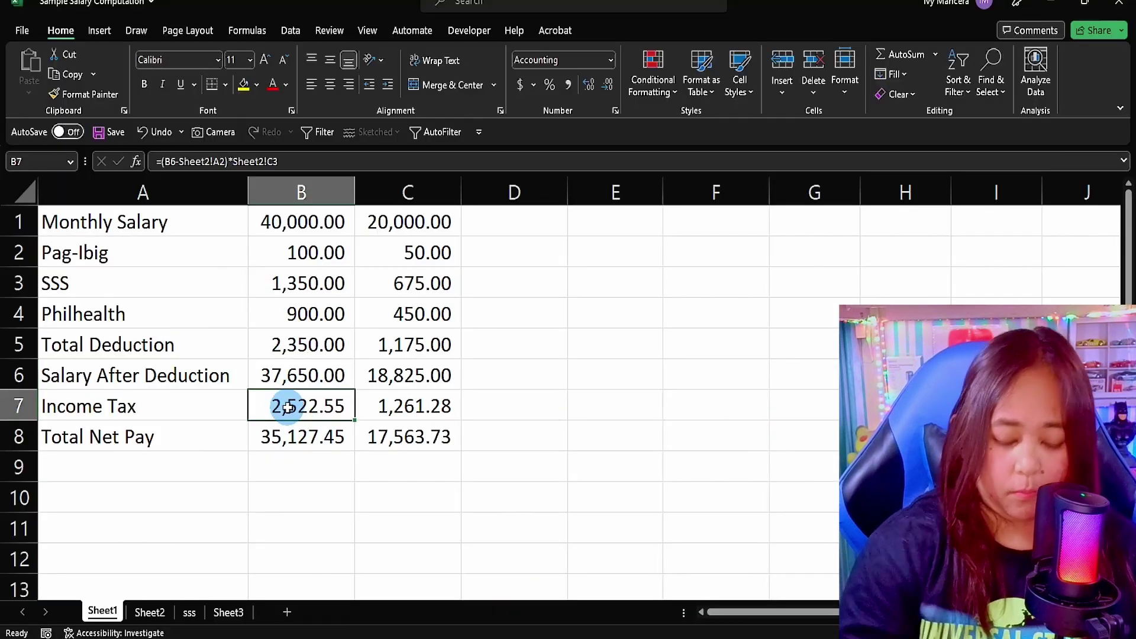
Enter =(B6-Sheet2!A4)*Sheet2!C4+Sheet2!B4 in B7, making the income tax 2,738.40
type("=(")
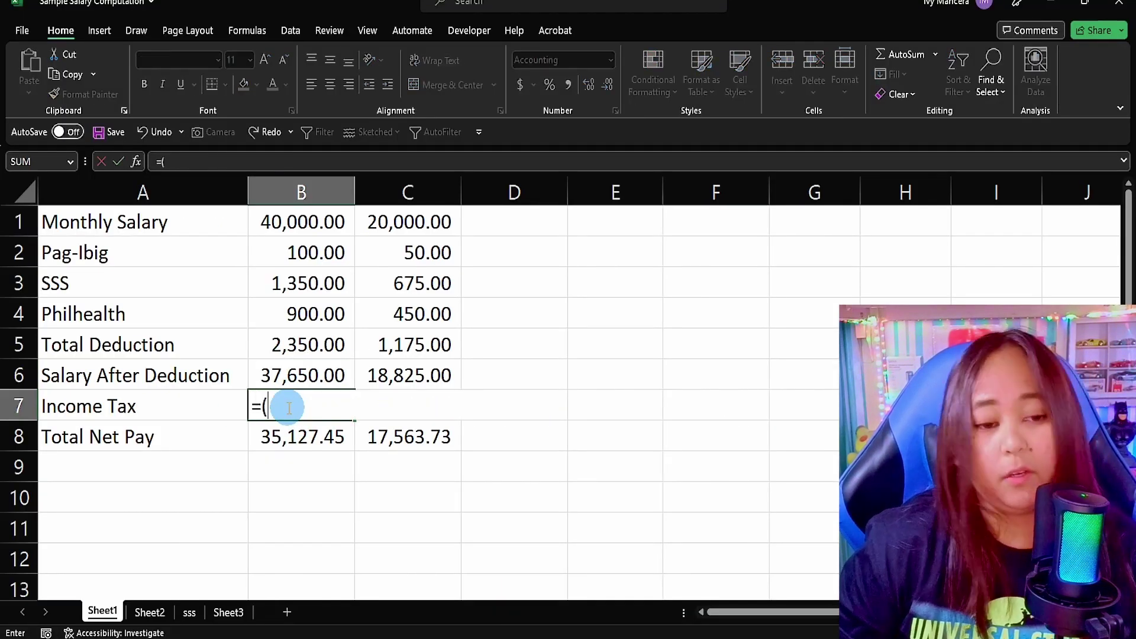
left_click(291, 379)
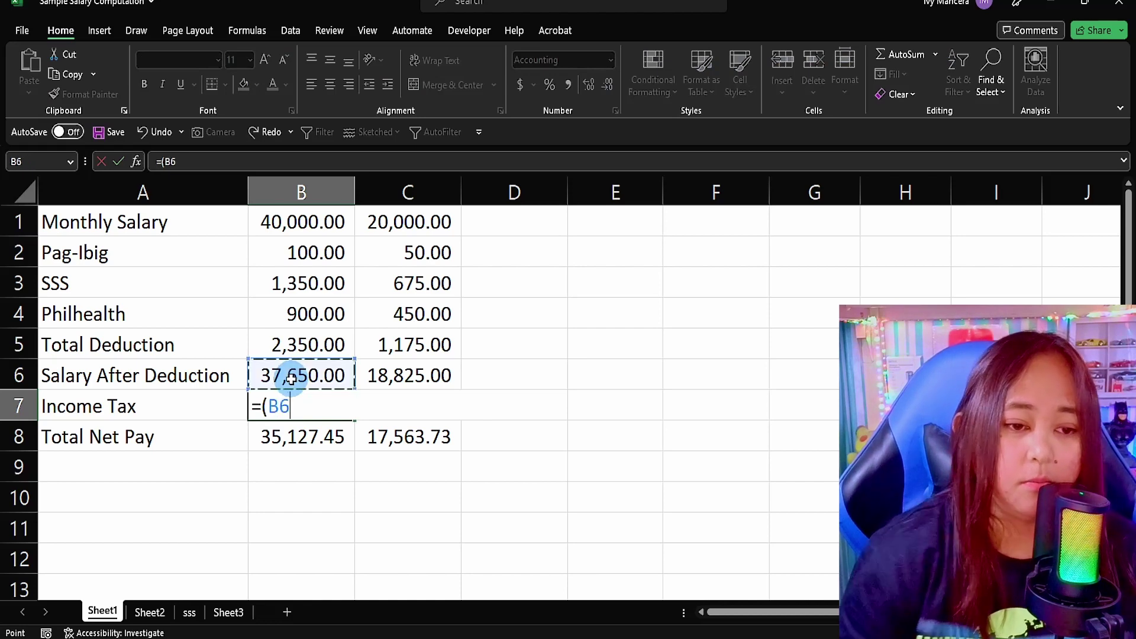
left_click(150, 611)
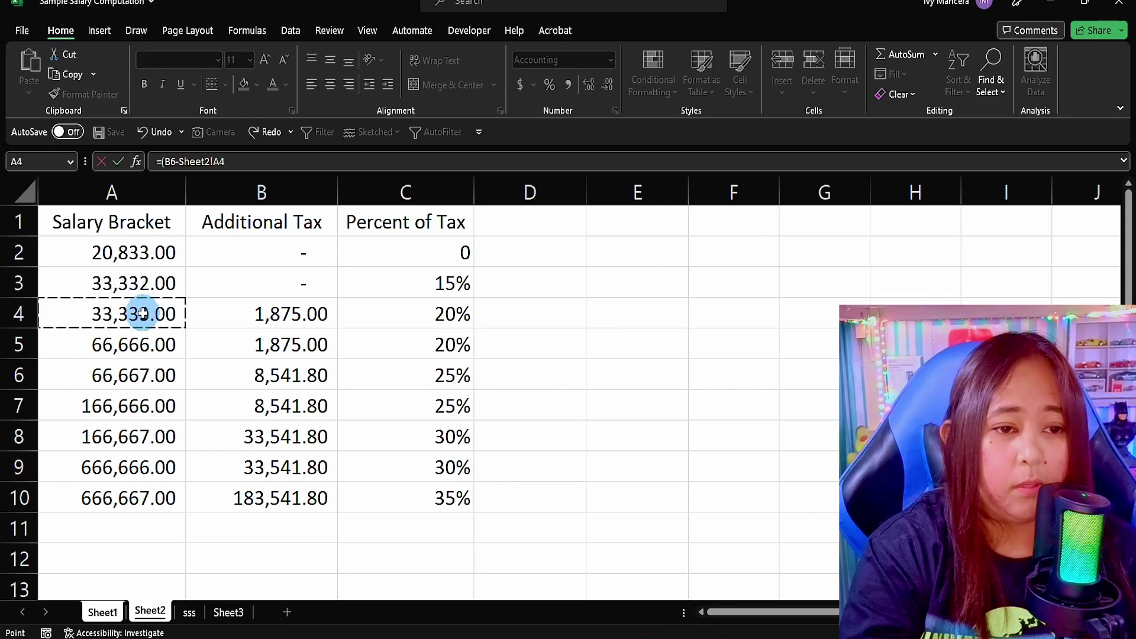
type(")*Sheet2!C4+")
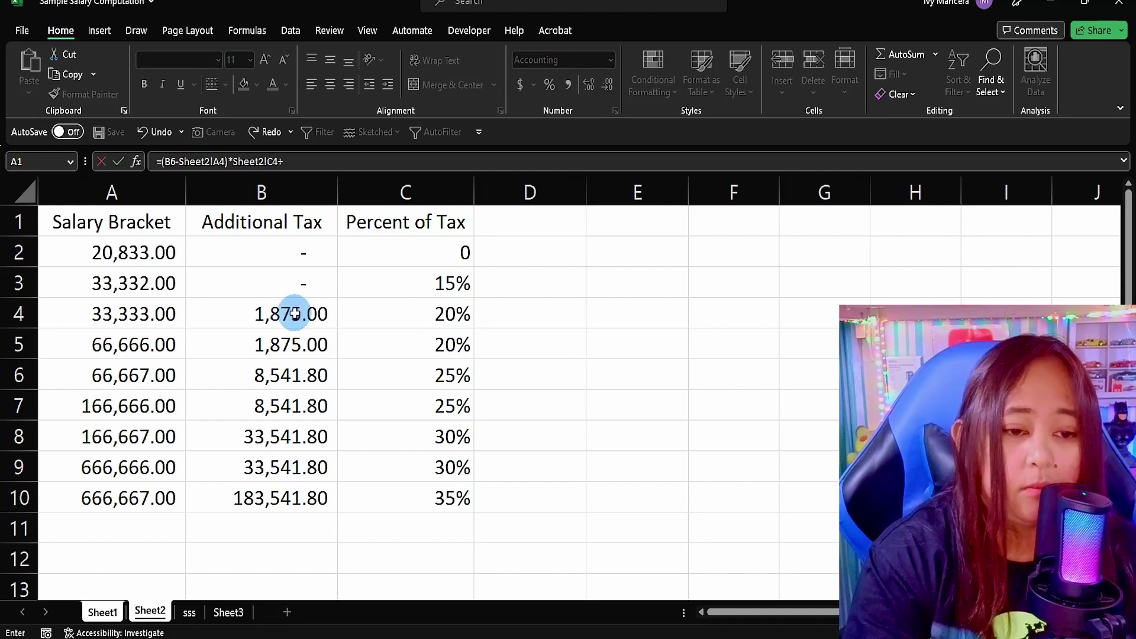
left_click(295, 310)
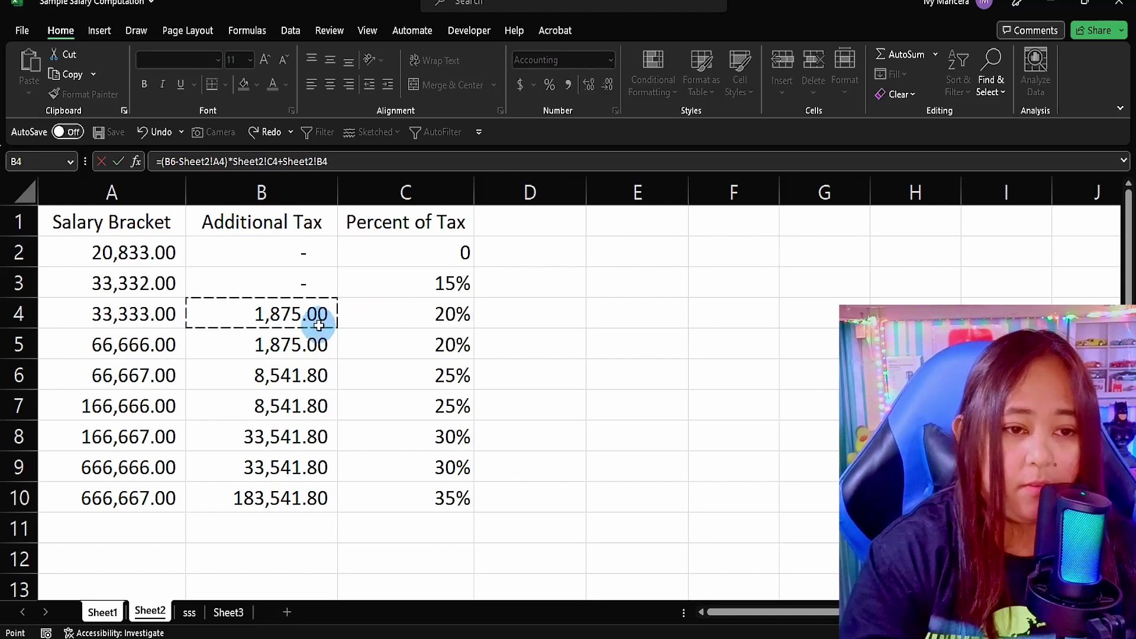
key("Return")
key("Up")
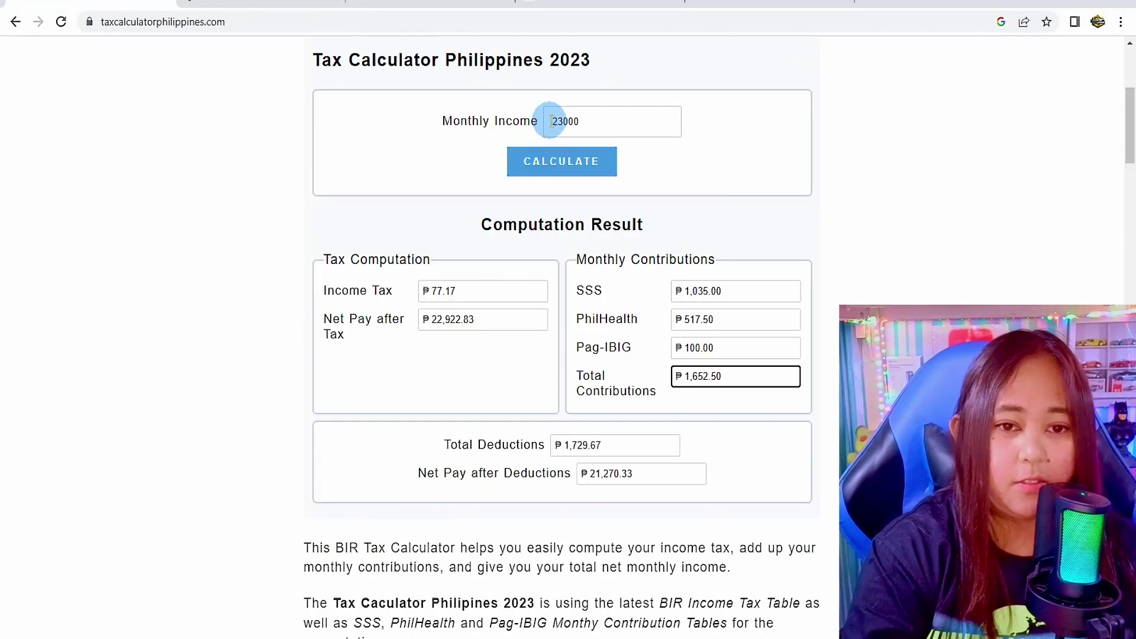
Calculate a 40000 monthly income in the tax calculator: 2,738.40 tax, 34,911.60 net pay
double_click(550, 121)
type("40")
type("00")
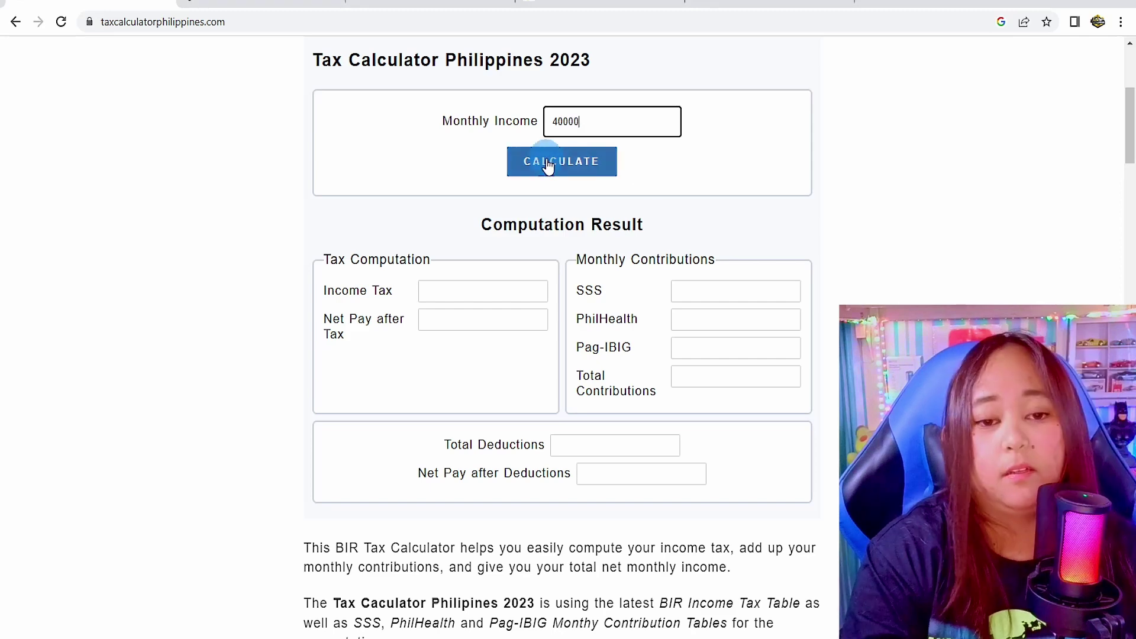
left_click(552, 167)
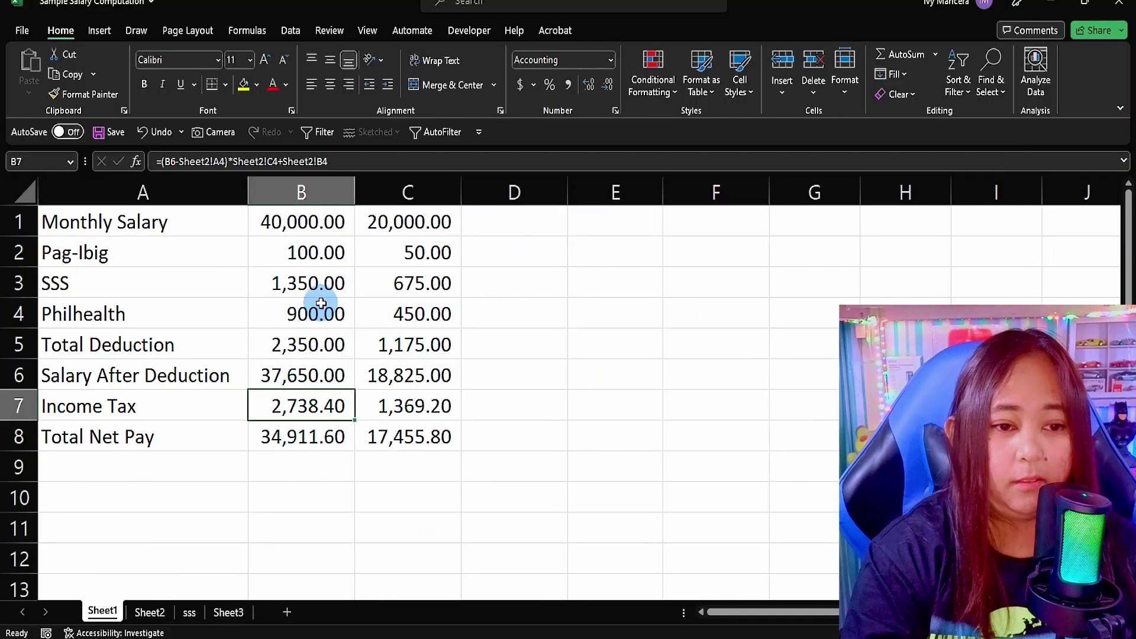
left_click(321, 304)
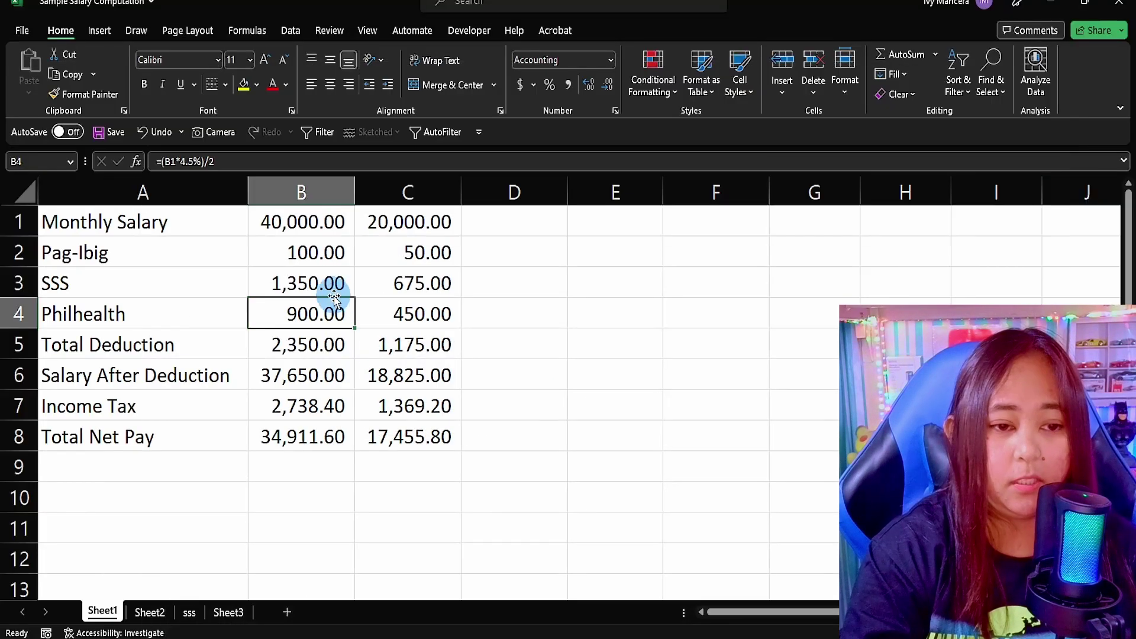
left_click(337, 292)
left_click(322, 409)
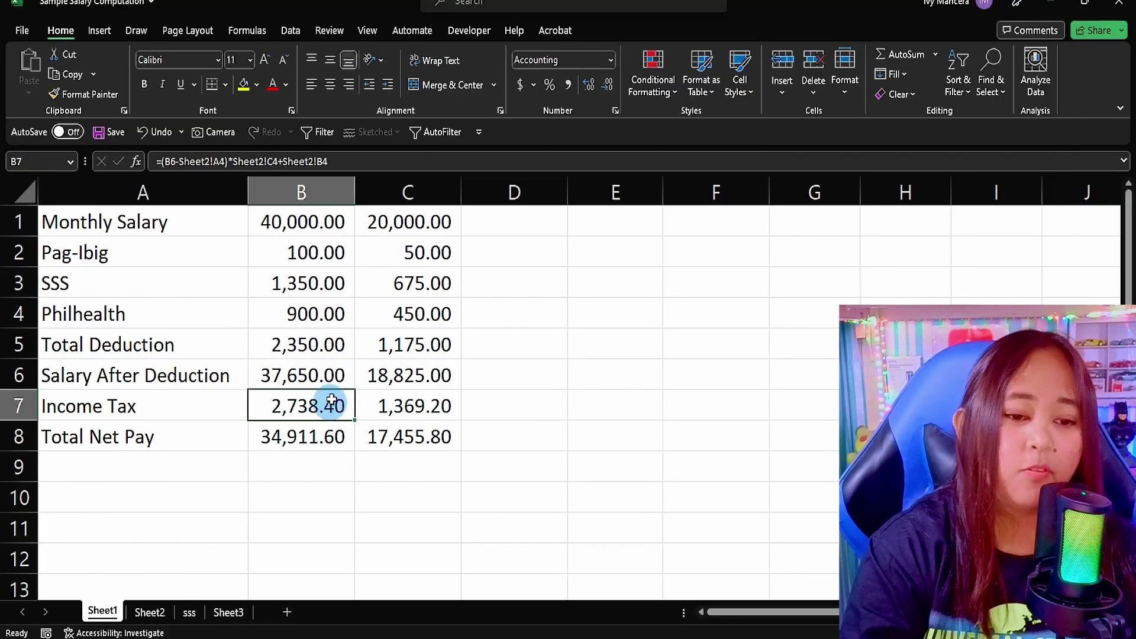